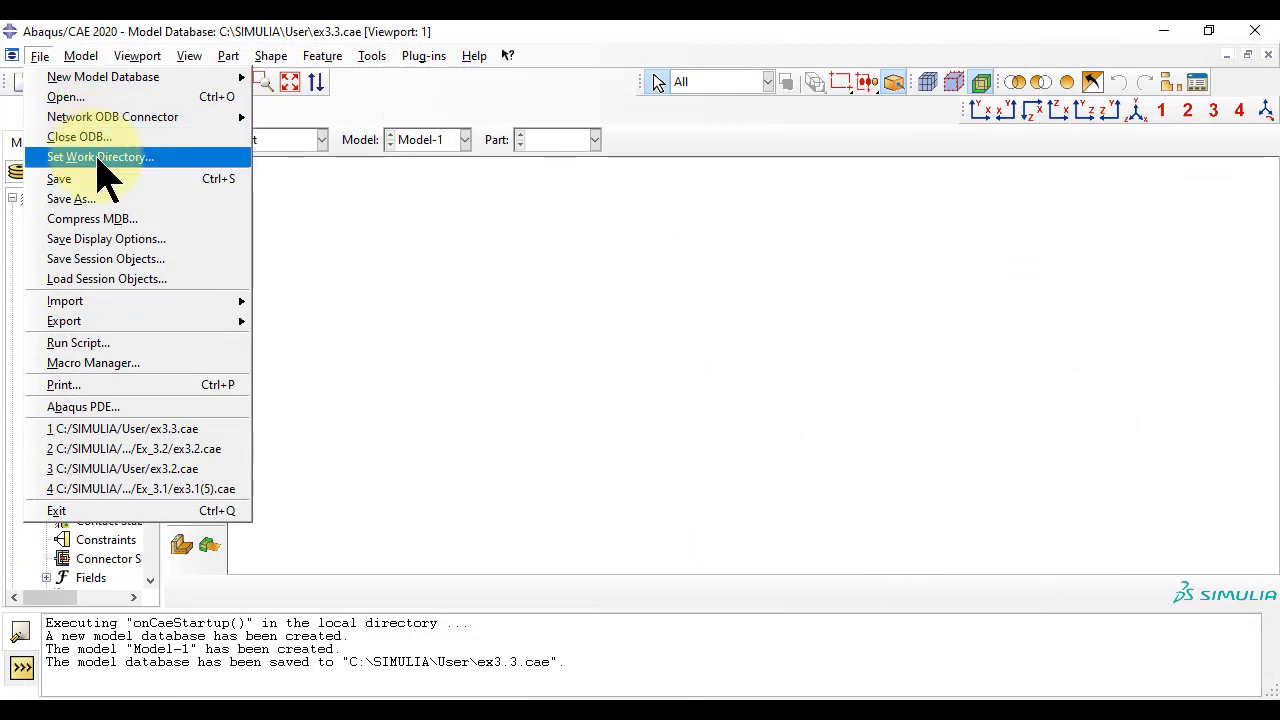
# Step: Set the Abaqus work directory to the Ex_3.3 folder under C:/SIMULIA/User
pyautogui.click(98, 160)
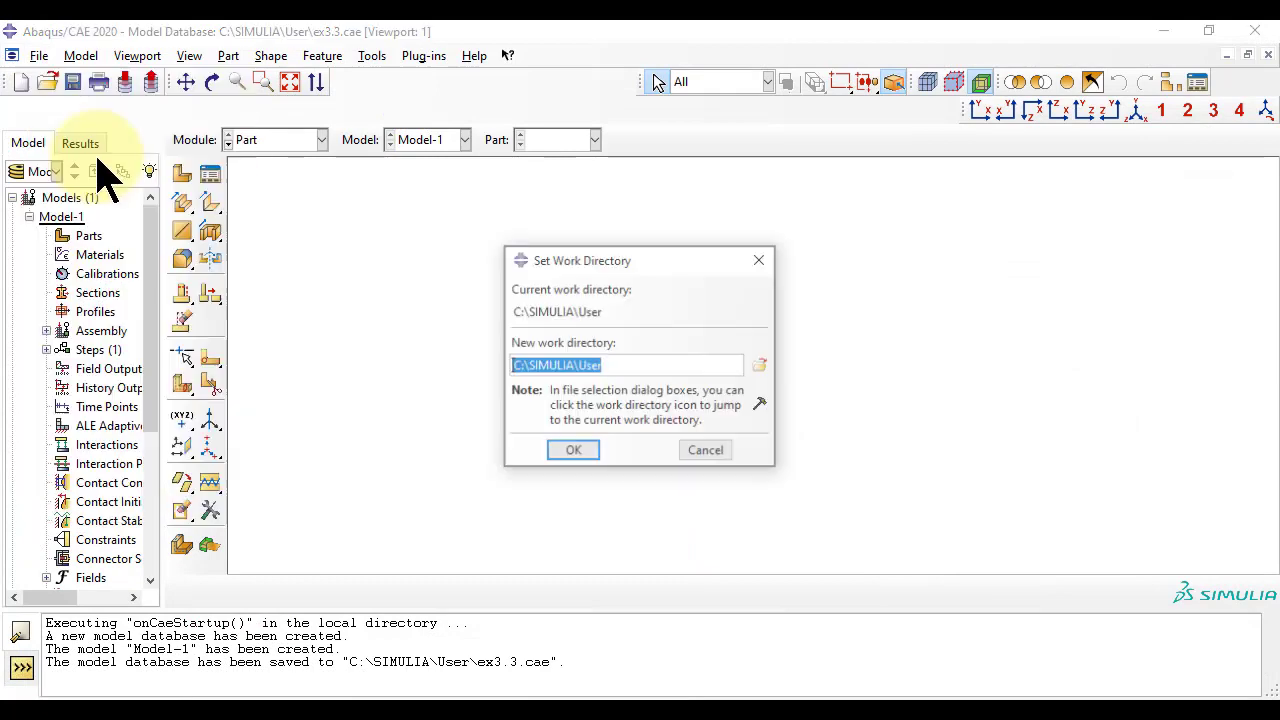
pyautogui.click(762, 368)
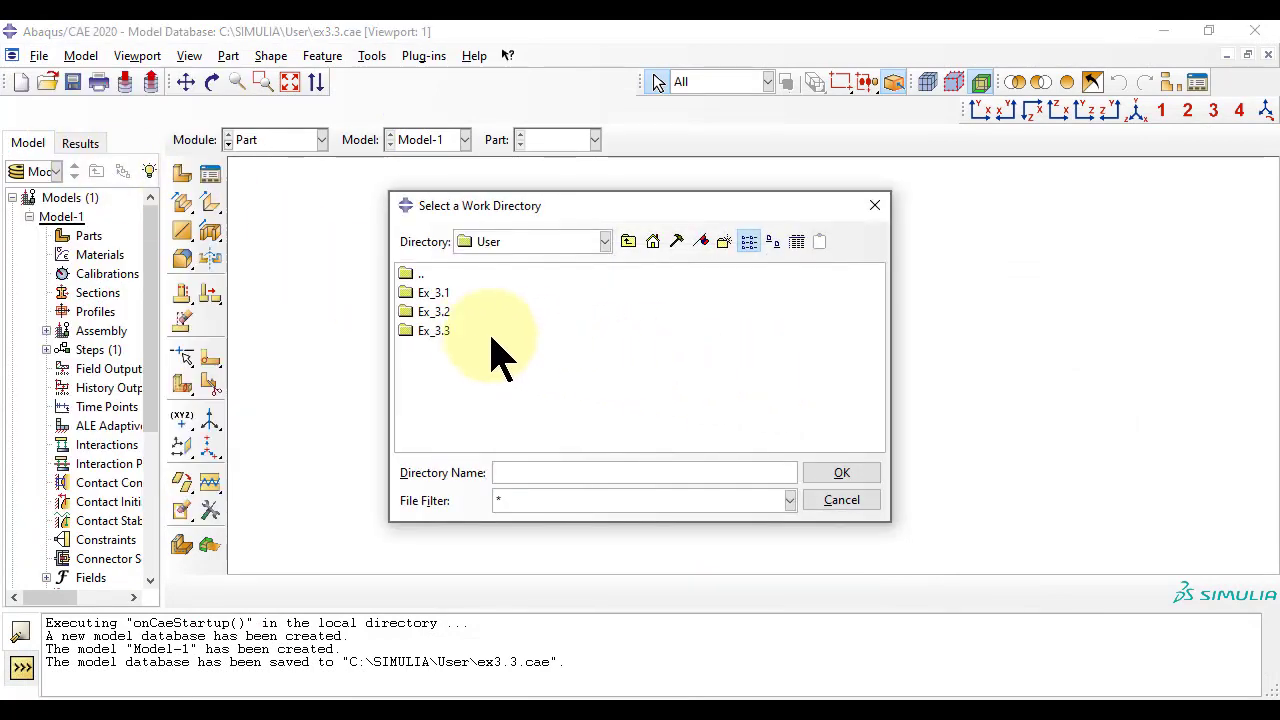
pyautogui.click(437, 331)
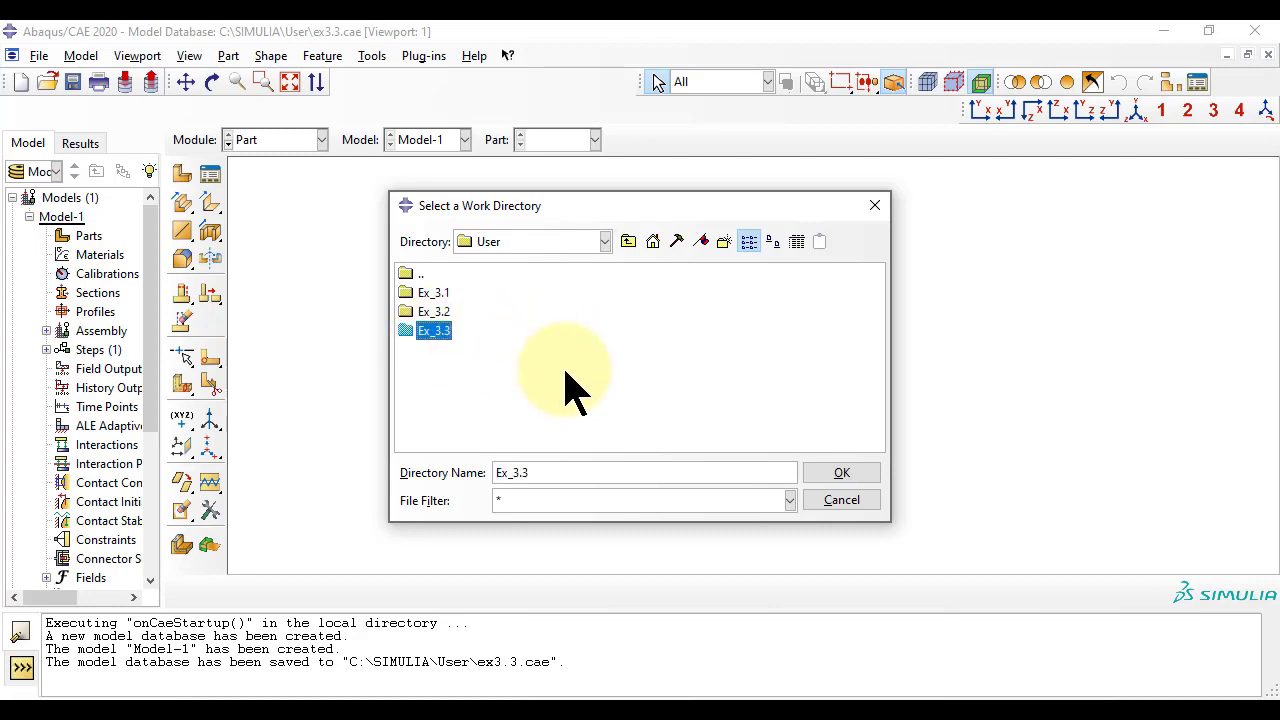
pyautogui.click(866, 477)
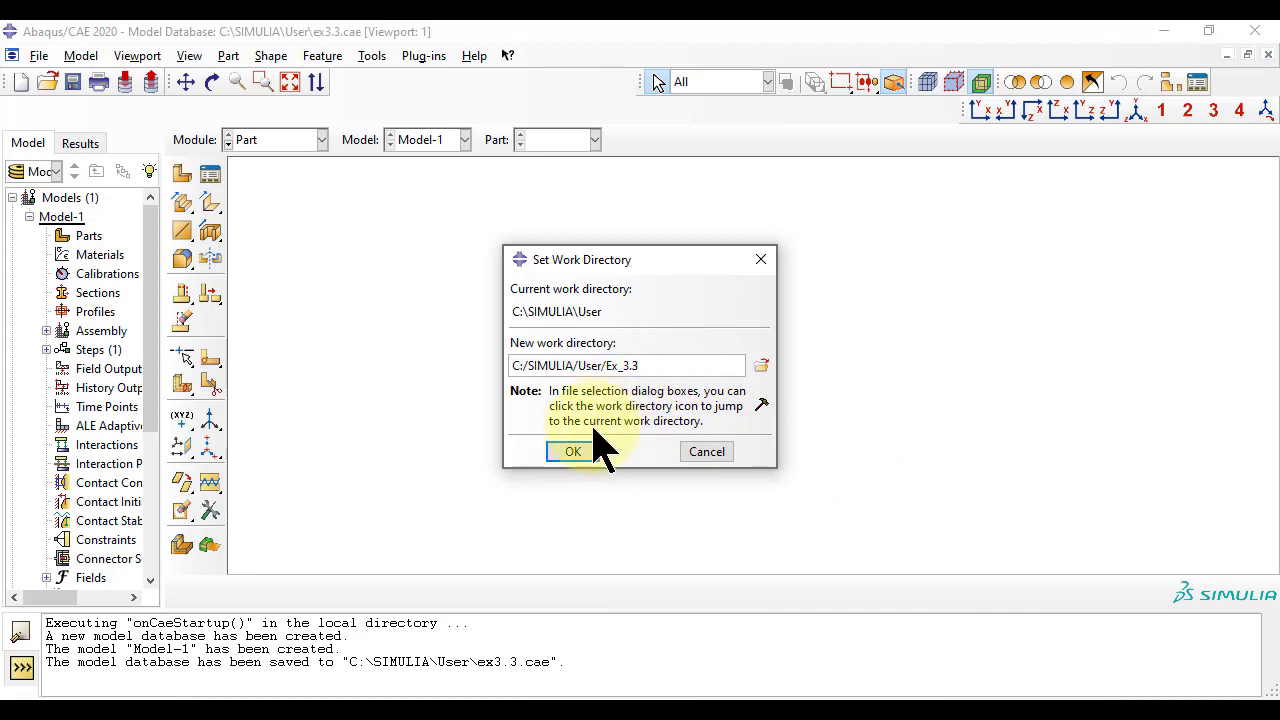
pyautogui.click(572, 452)
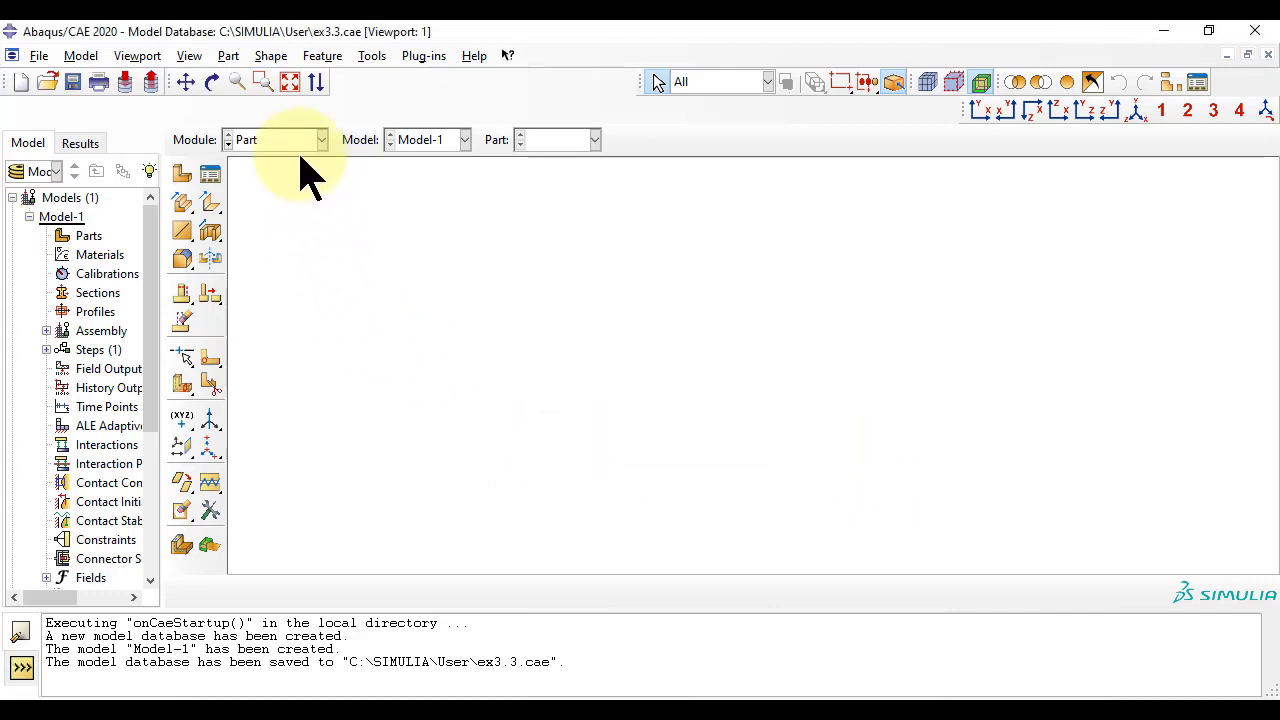
# Step: Create a 3D deformable planar shell part with approximate size 4000
pyautogui.click(232, 57)
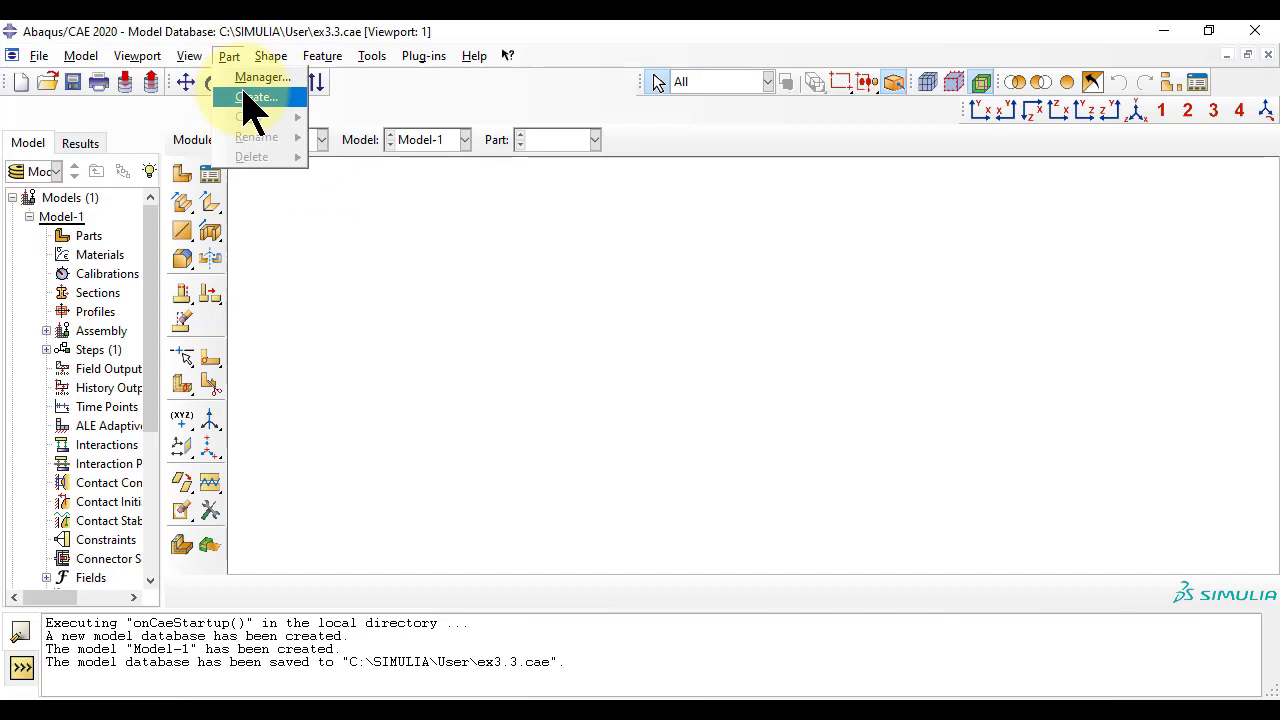
pyautogui.click(243, 97)
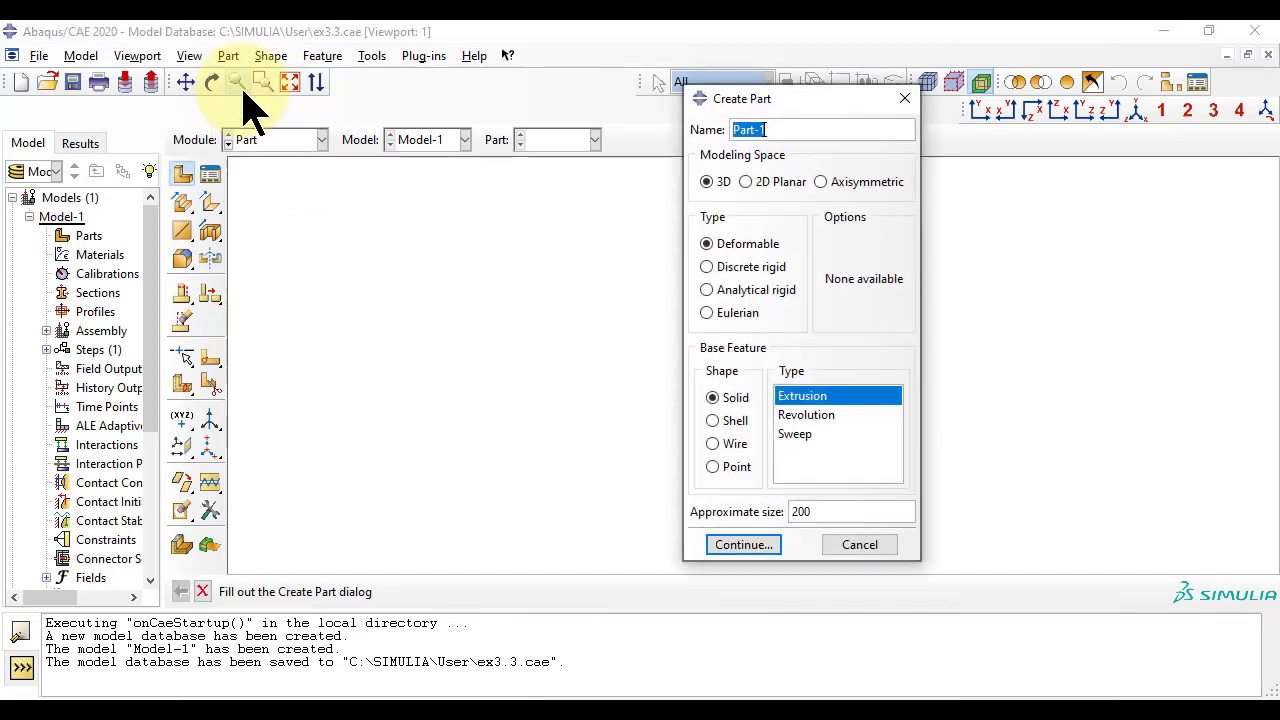
pyautogui.click(706, 181)
pyautogui.click(737, 245)
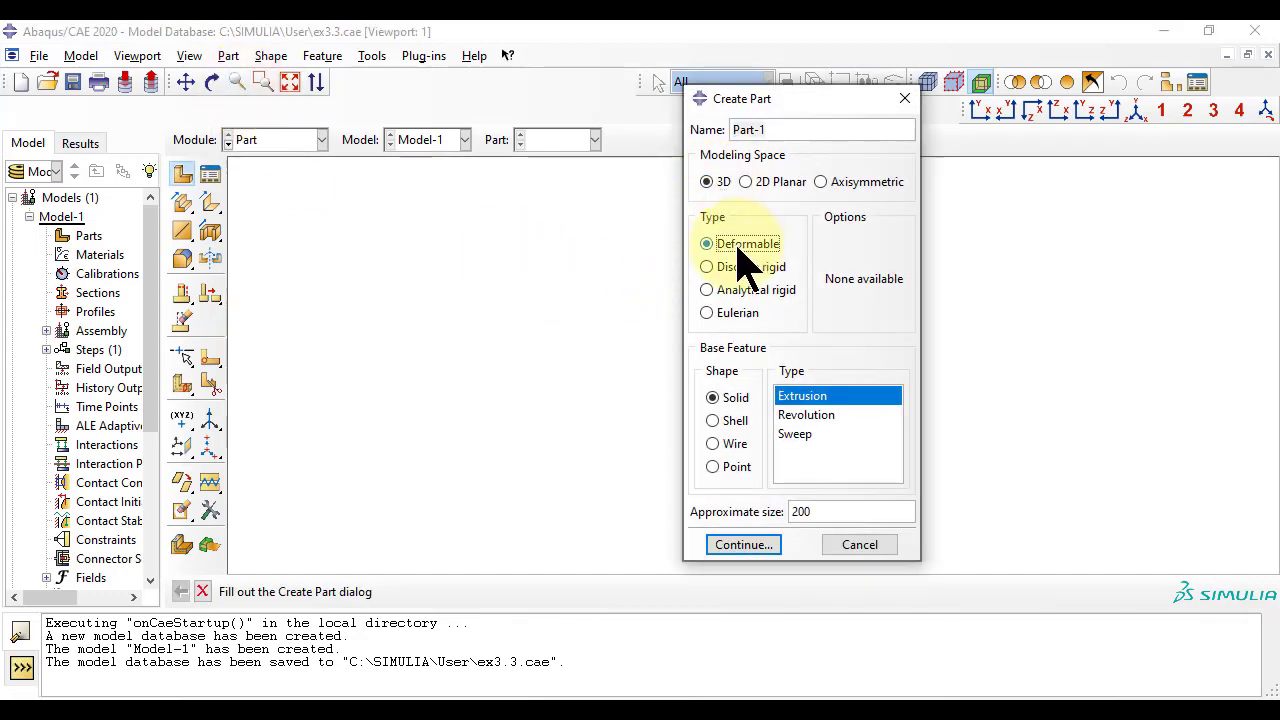
pyautogui.click(737, 421)
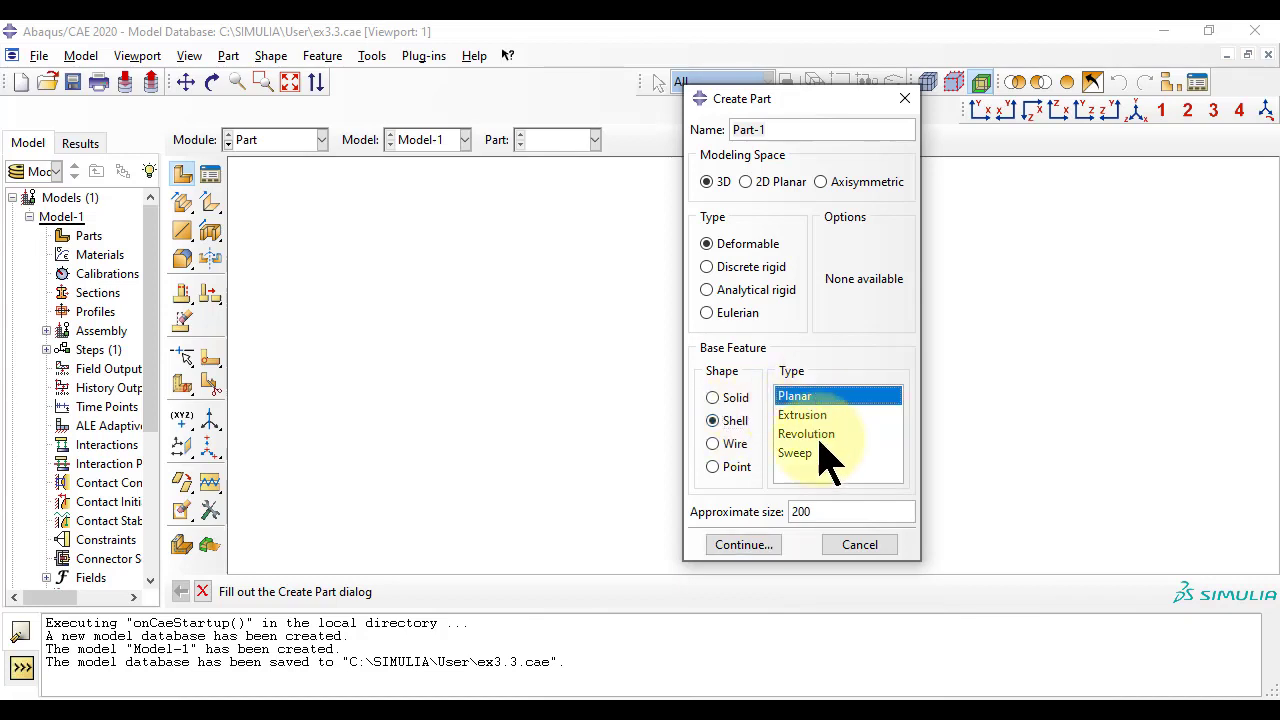
pyautogui.doubleClick(825, 512)
pyautogui.press('BackSpace')
pyautogui.write('400')
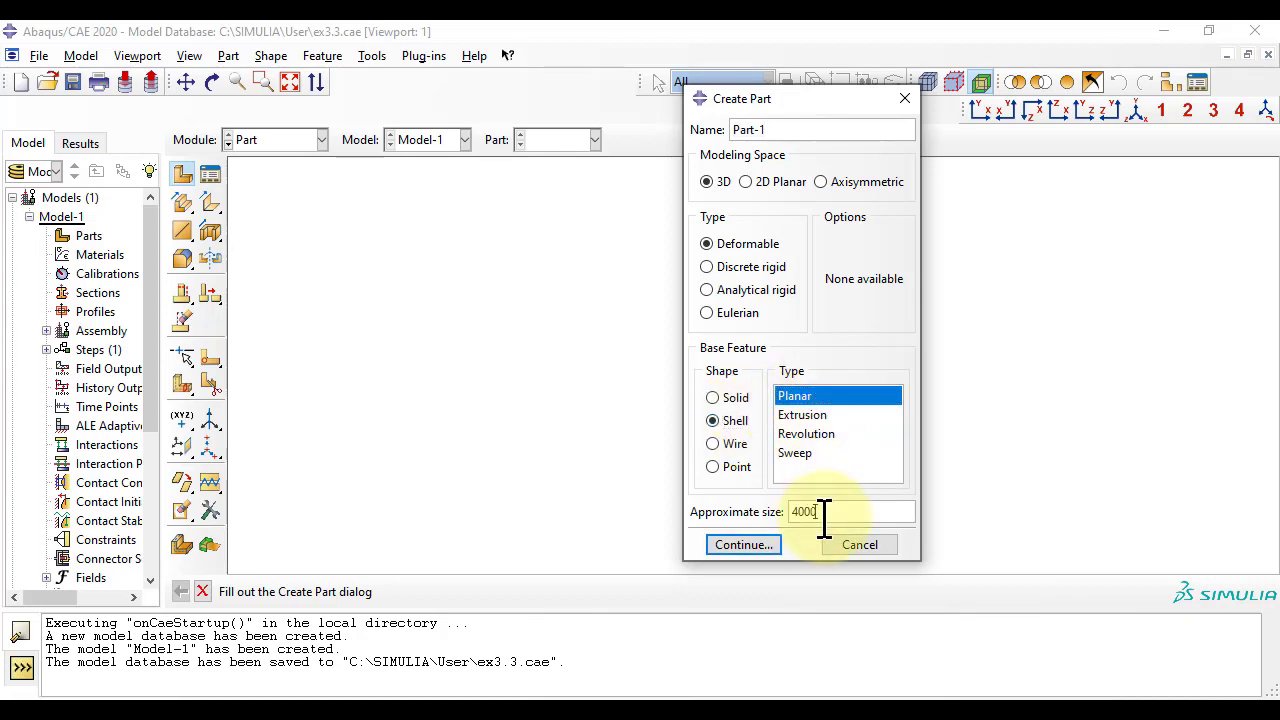
pyautogui.write('0')
pyautogui.click(748, 542)
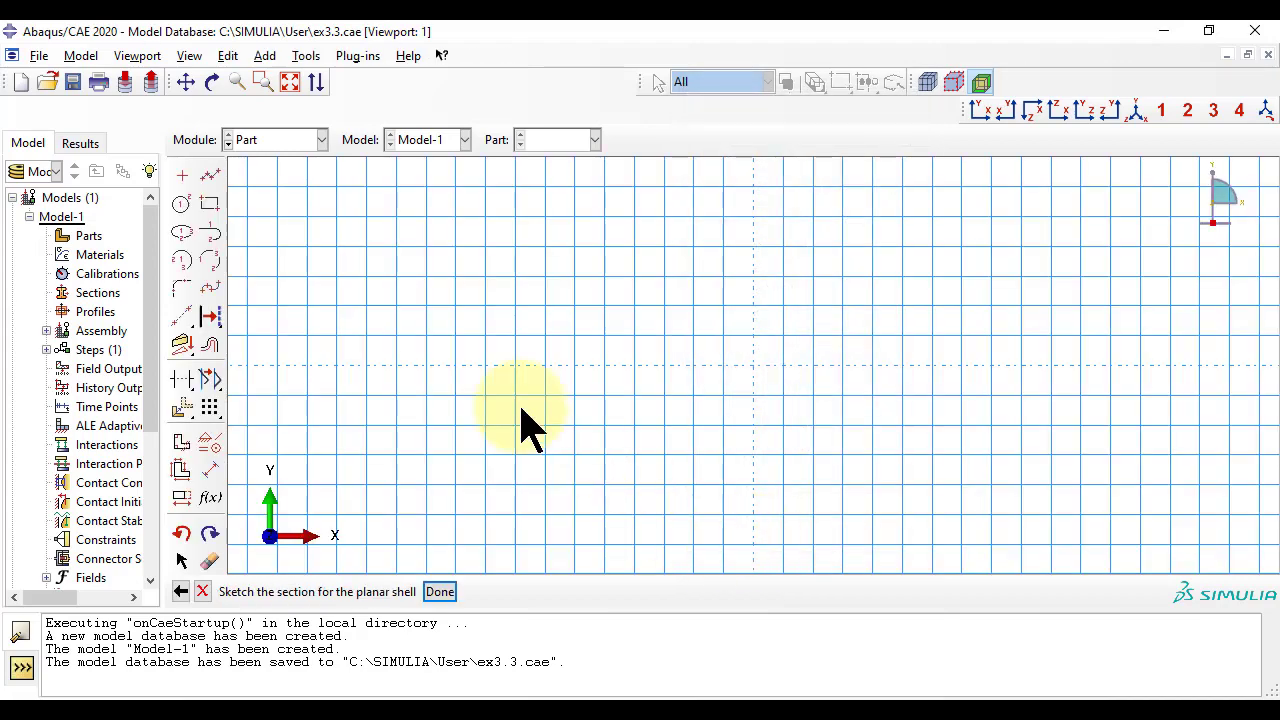
# Step: Sketch a rectangle from 0,0 to 1000,1000 and finish the shell part
pyautogui.click(266, 58)
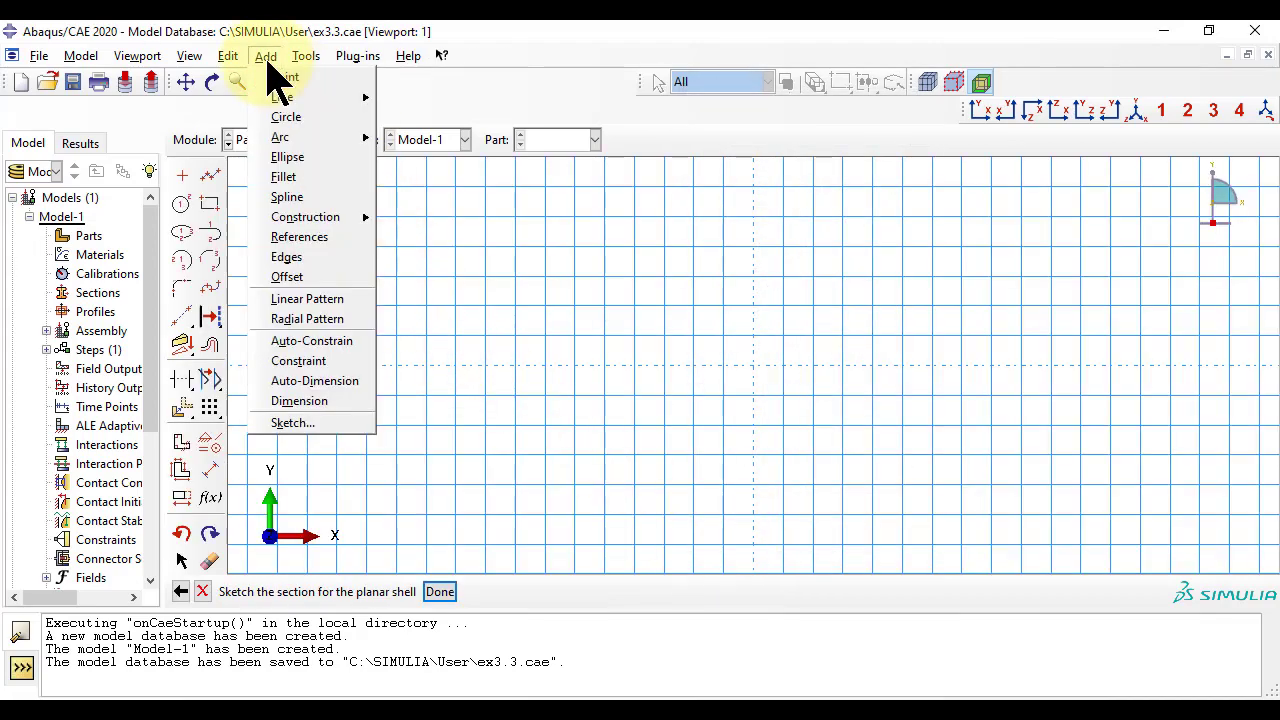
pyautogui.moveTo(322, 97)
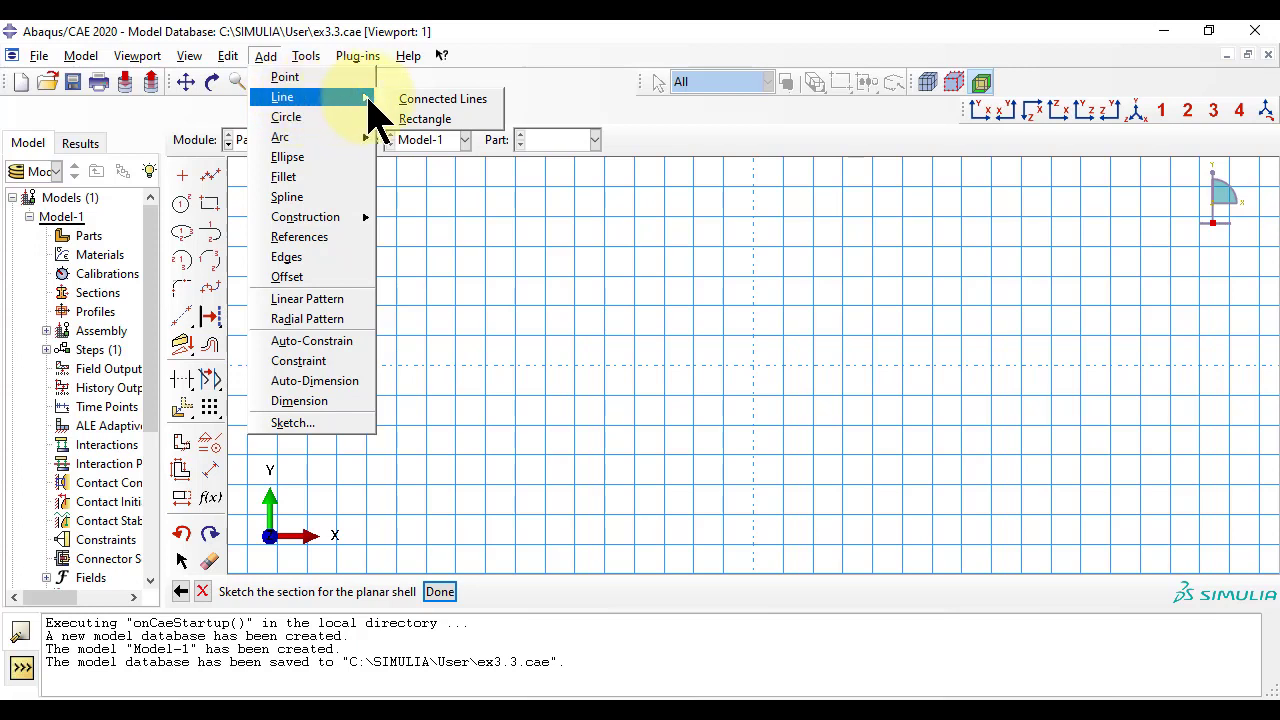
pyautogui.click(425, 119)
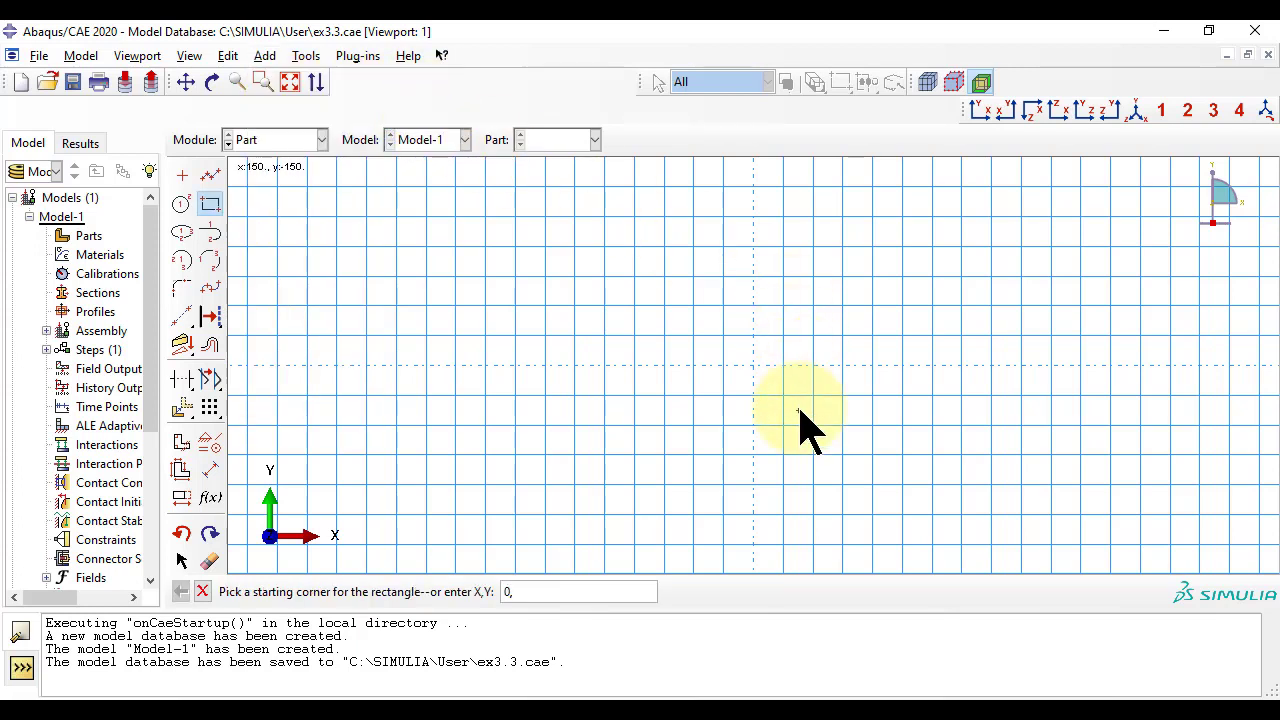
pyautogui.press('Return')
pyautogui.write('10')
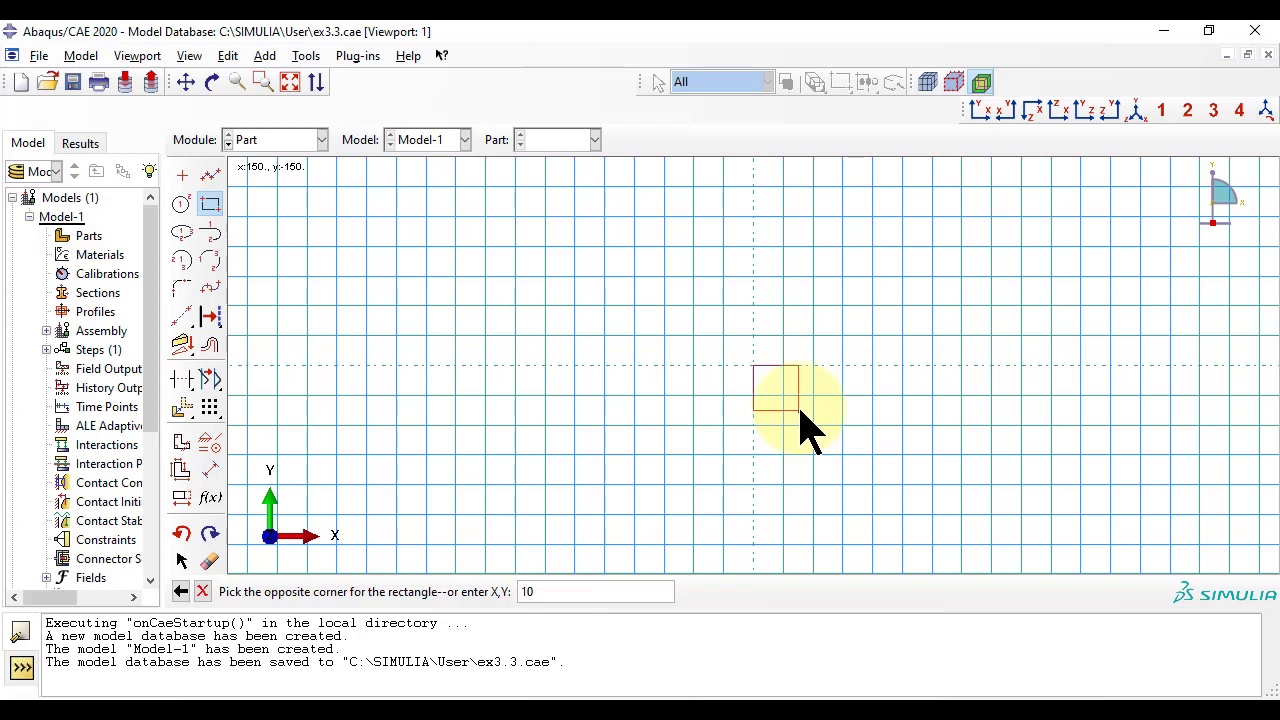
pyautogui.write('00,1000')
pyautogui.press('Return')
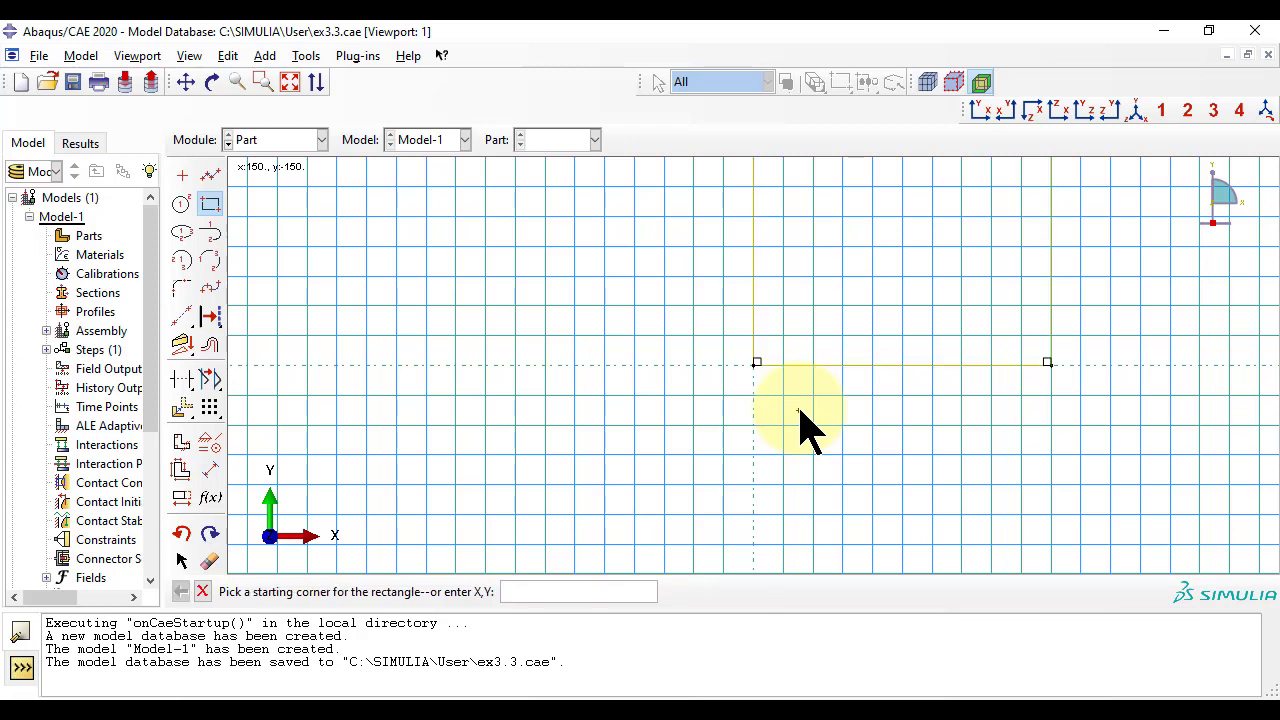
pyautogui.scroll(3, 808, 425)
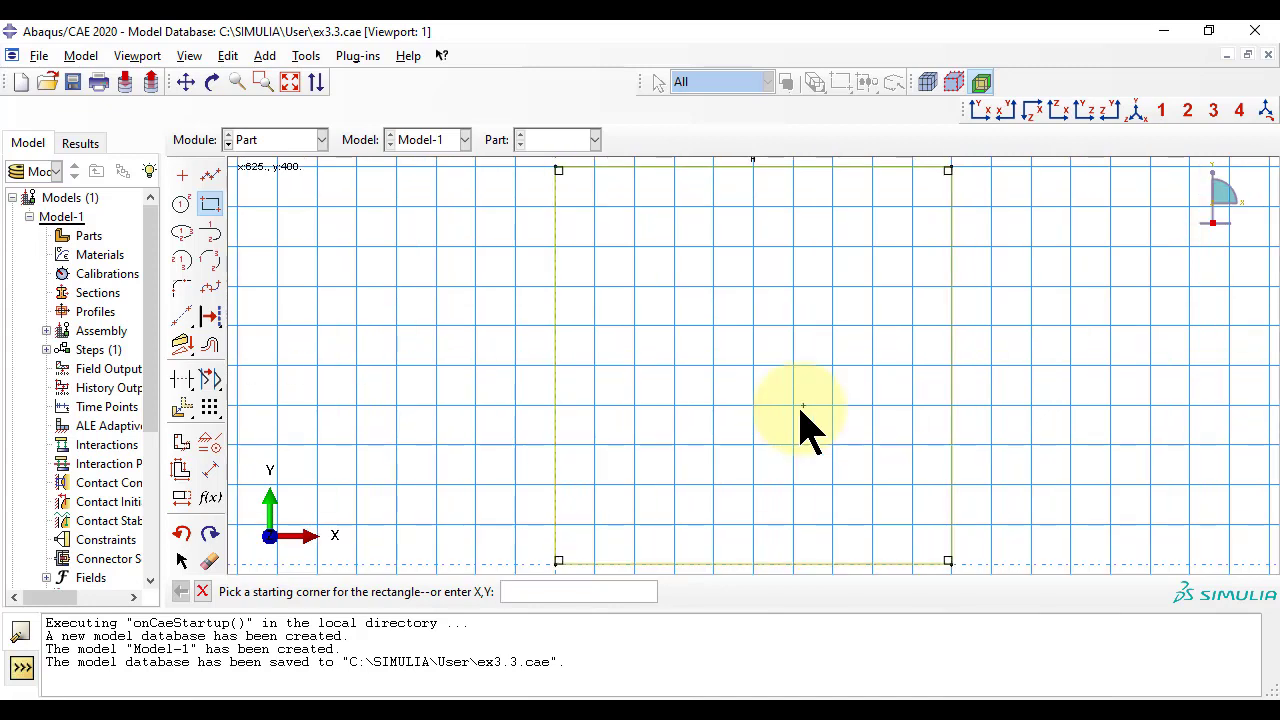
pyautogui.scroll(-3, 866, 320)
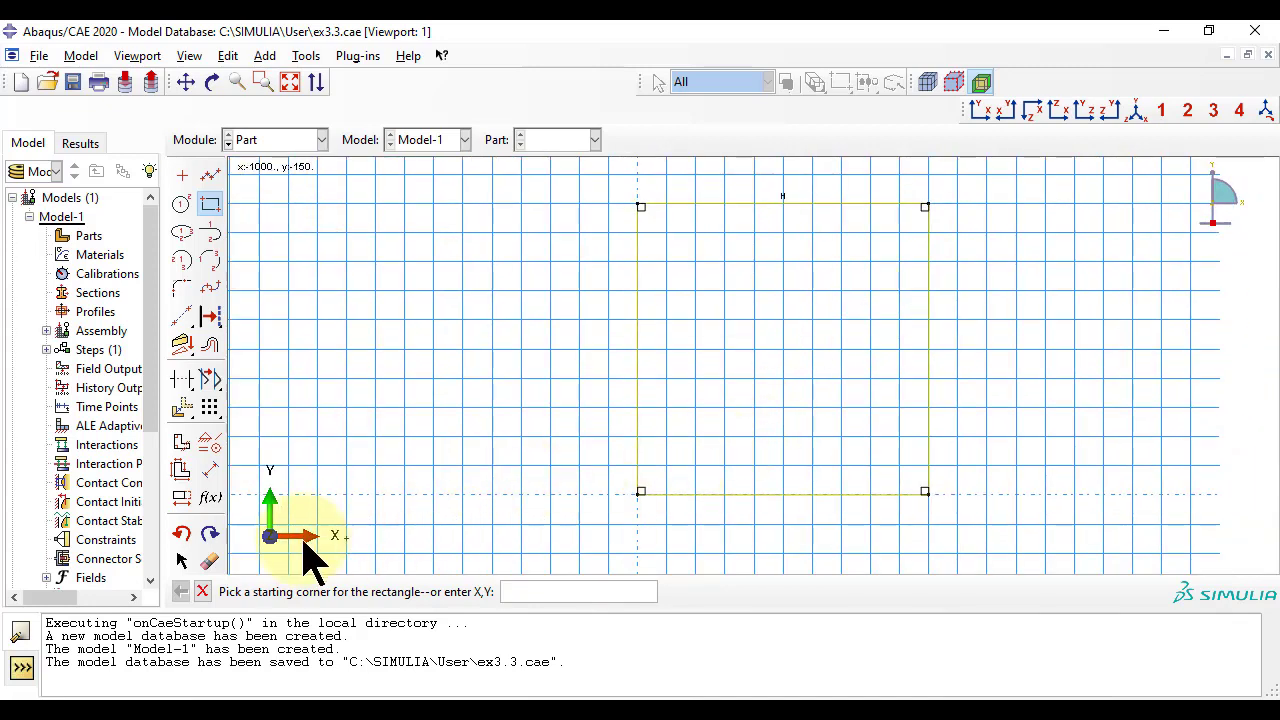
pyautogui.click(202, 591)
pyautogui.click(438, 592)
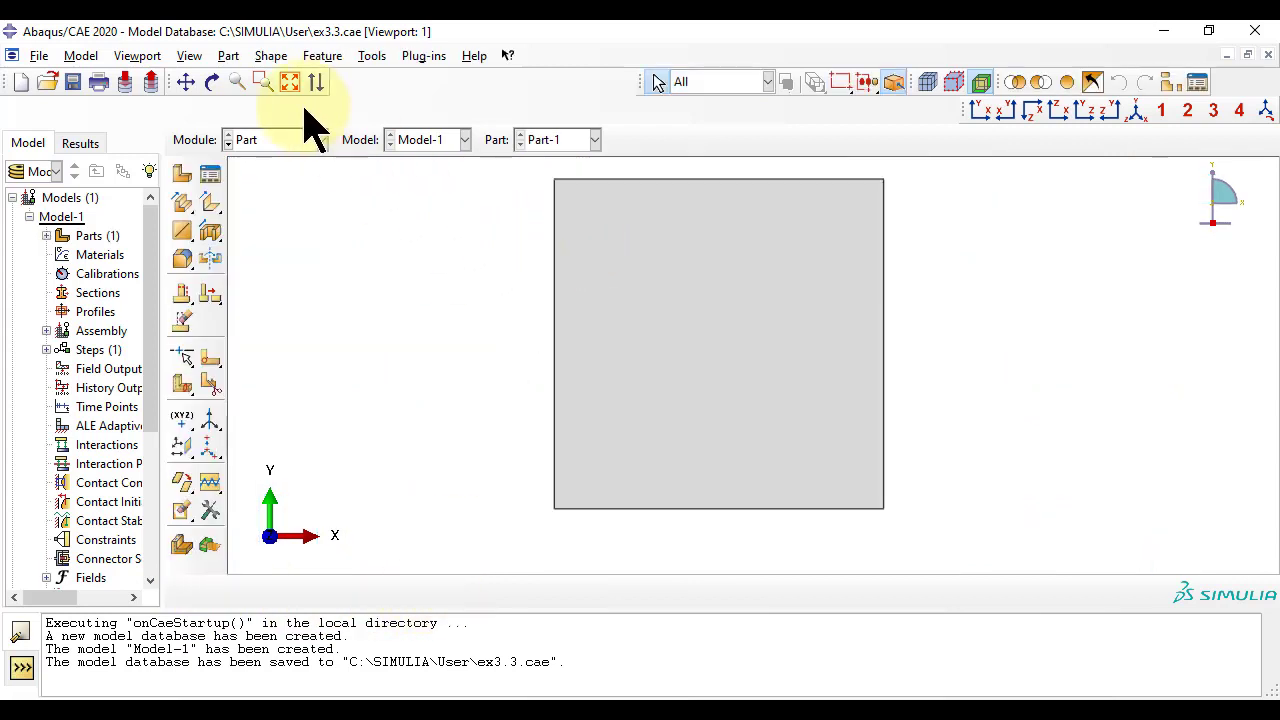
# Step: Switch to the Property module and start a new material named Material-1
pyautogui.click(276, 140)
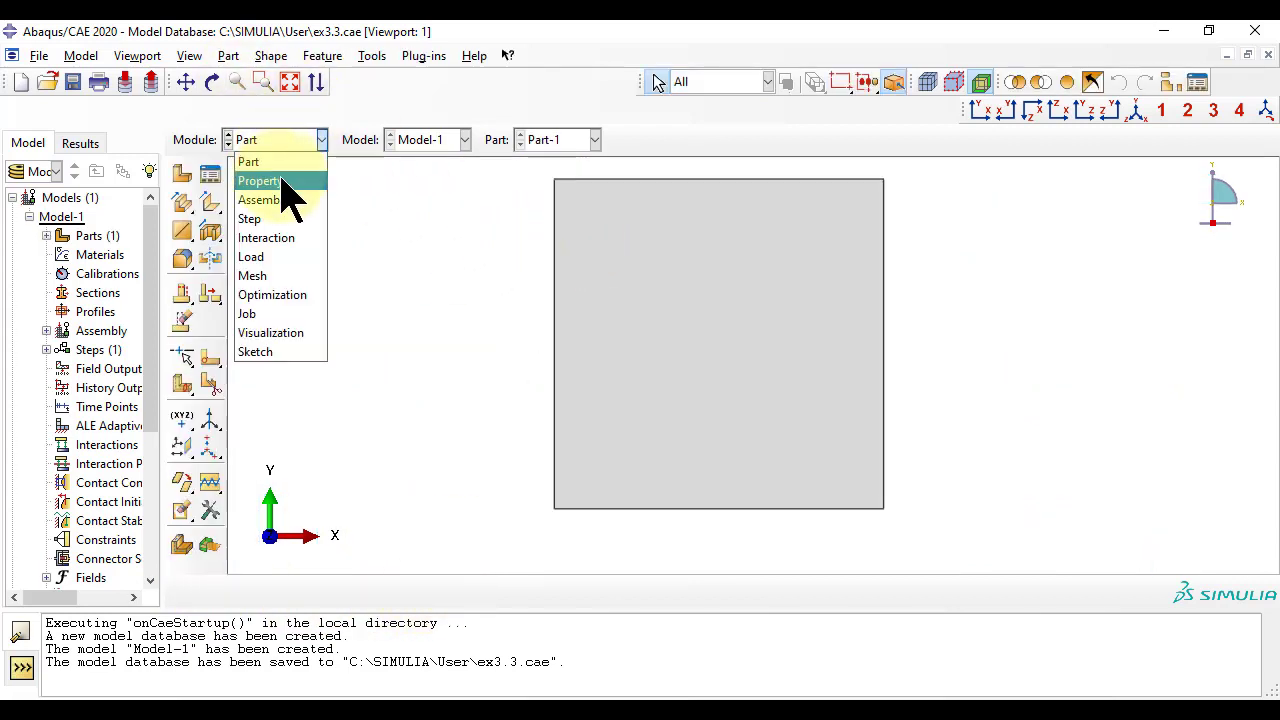
pyautogui.click(290, 180)
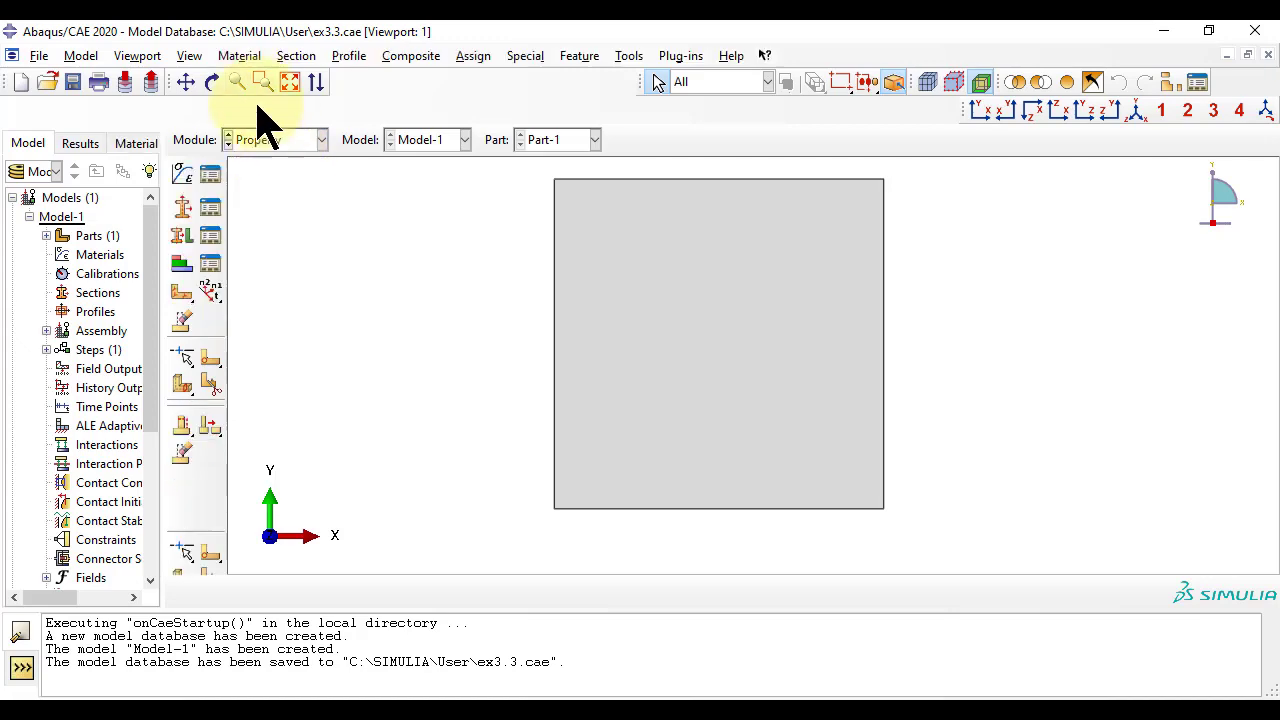
pyautogui.click(240, 58)
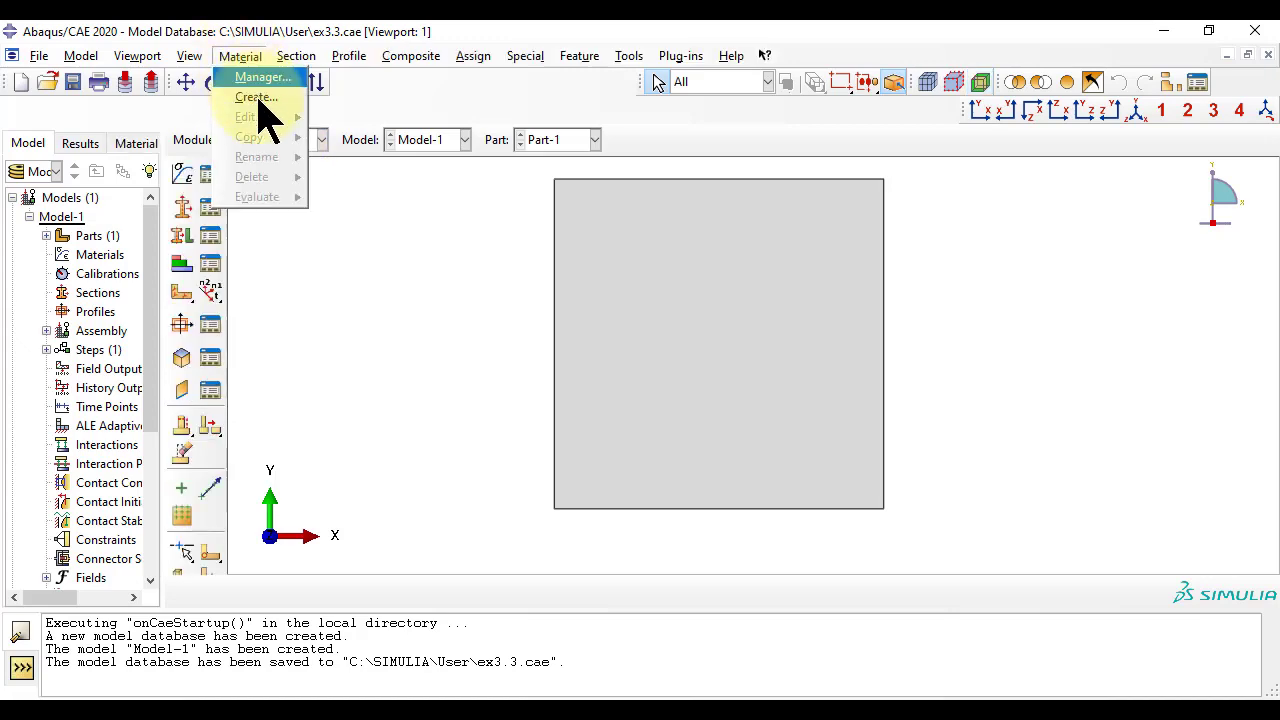
pyautogui.click(260, 100)
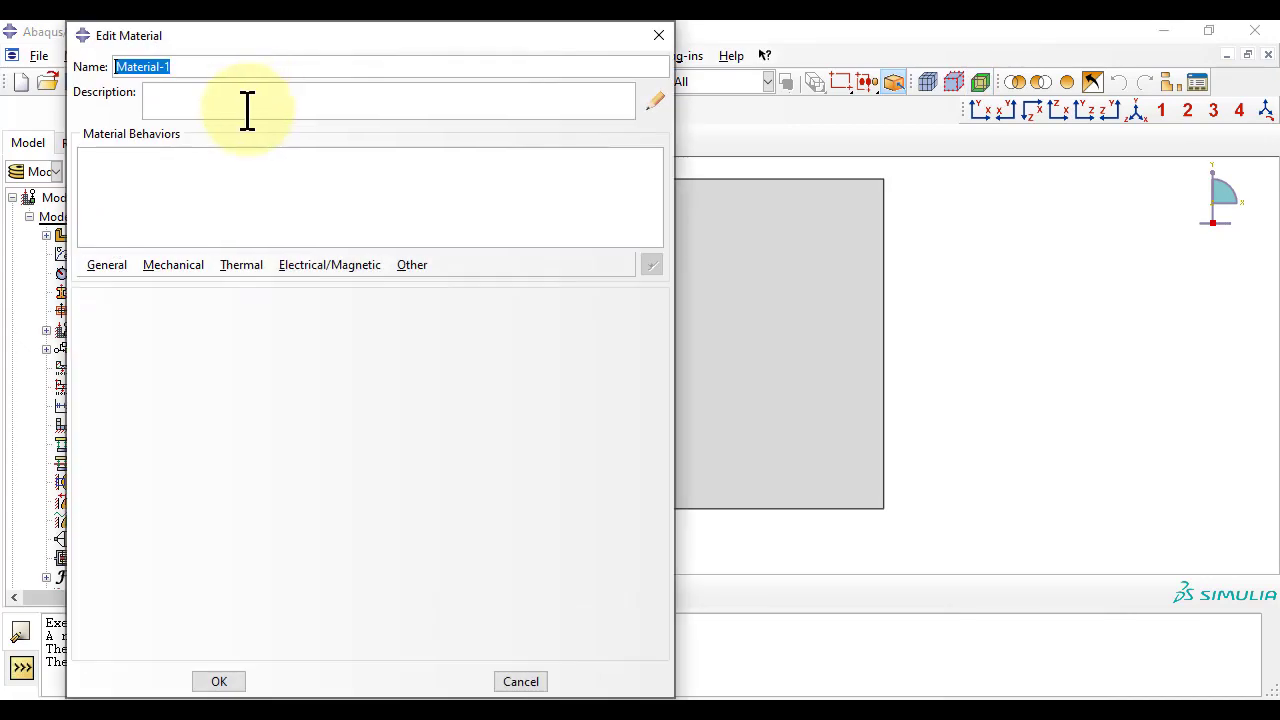
pyautogui.click(228, 98)
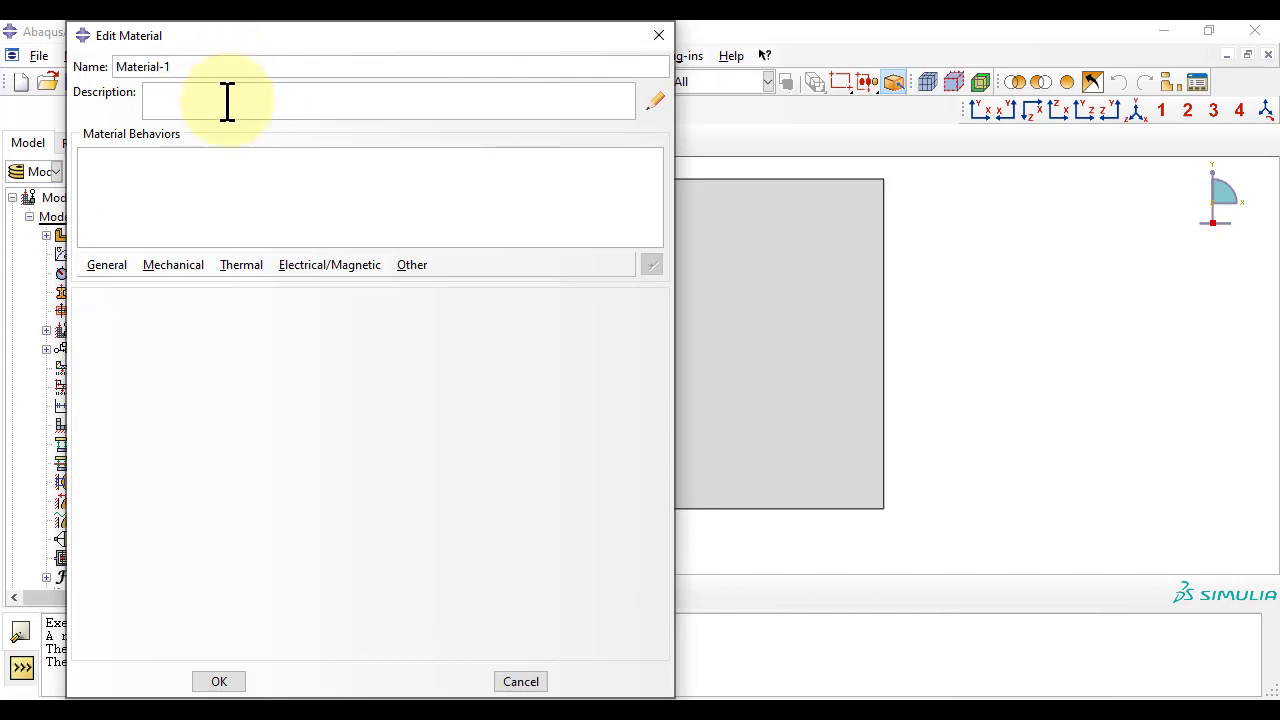
# Step: Give Material-1 an Elastic behaviour of Orthotropic type
pyautogui.click(192, 266)
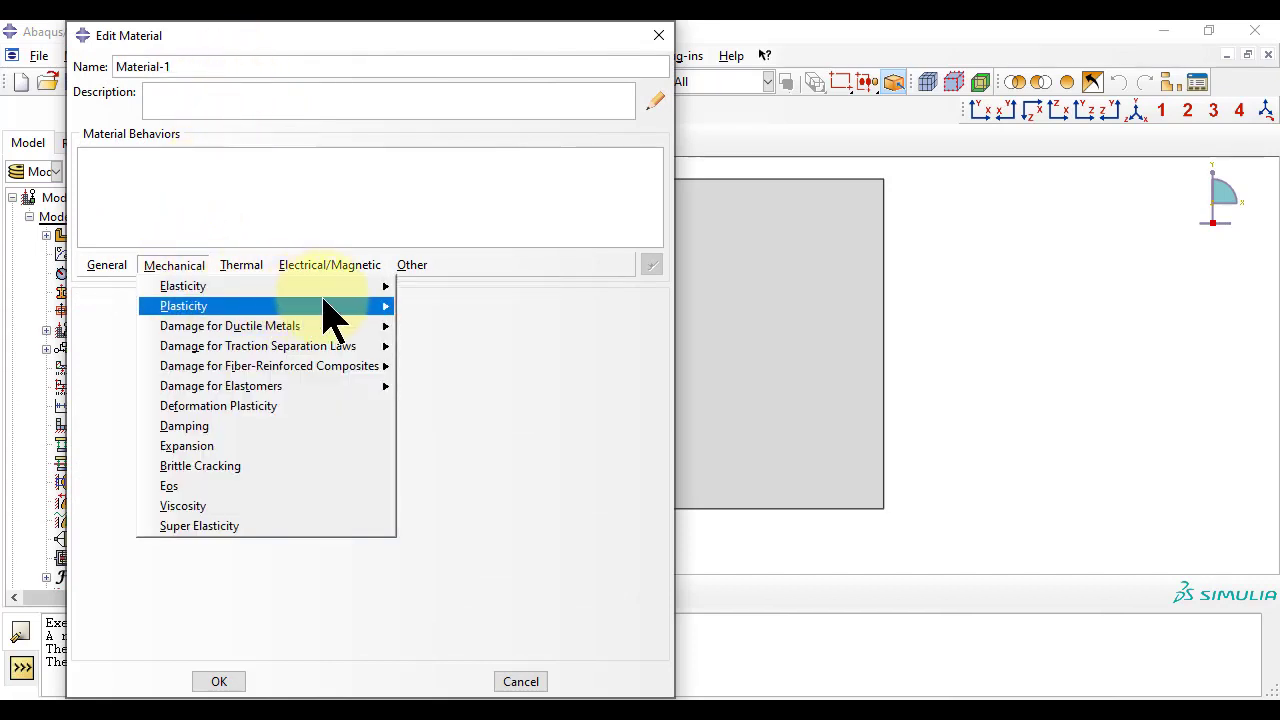
pyautogui.moveTo(382, 287)
pyautogui.click(420, 291)
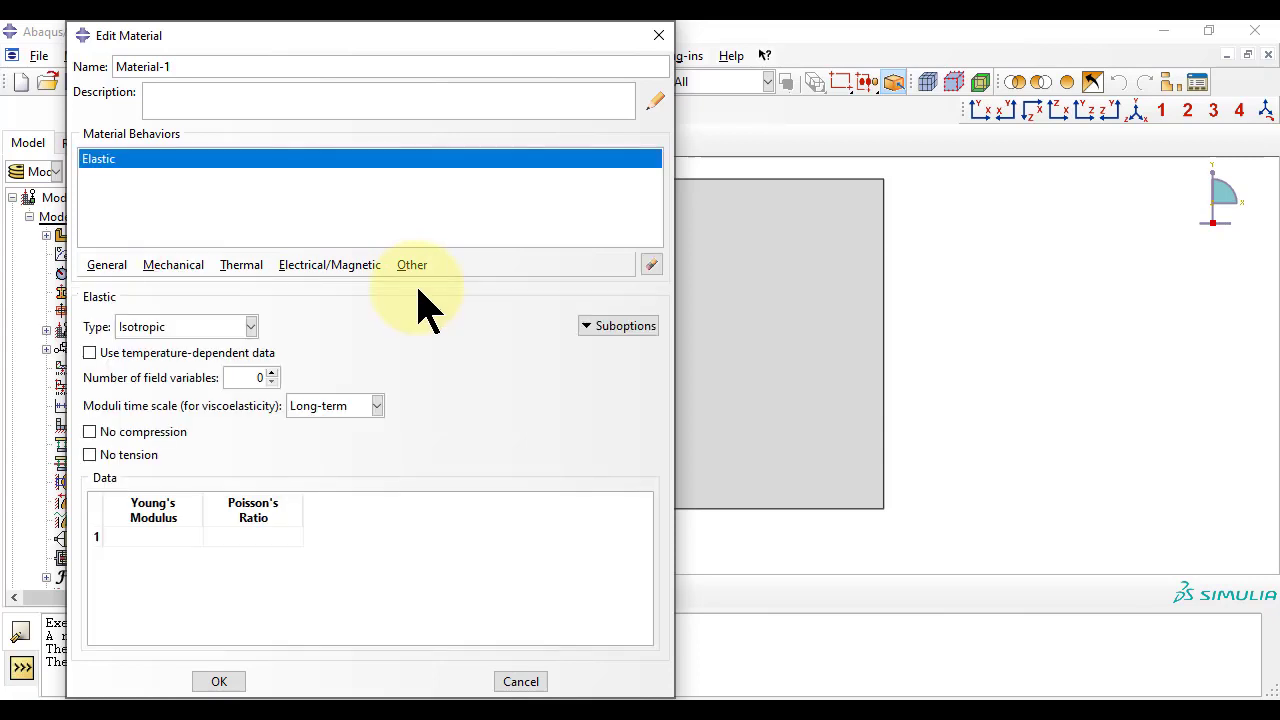
pyautogui.click(250, 327)
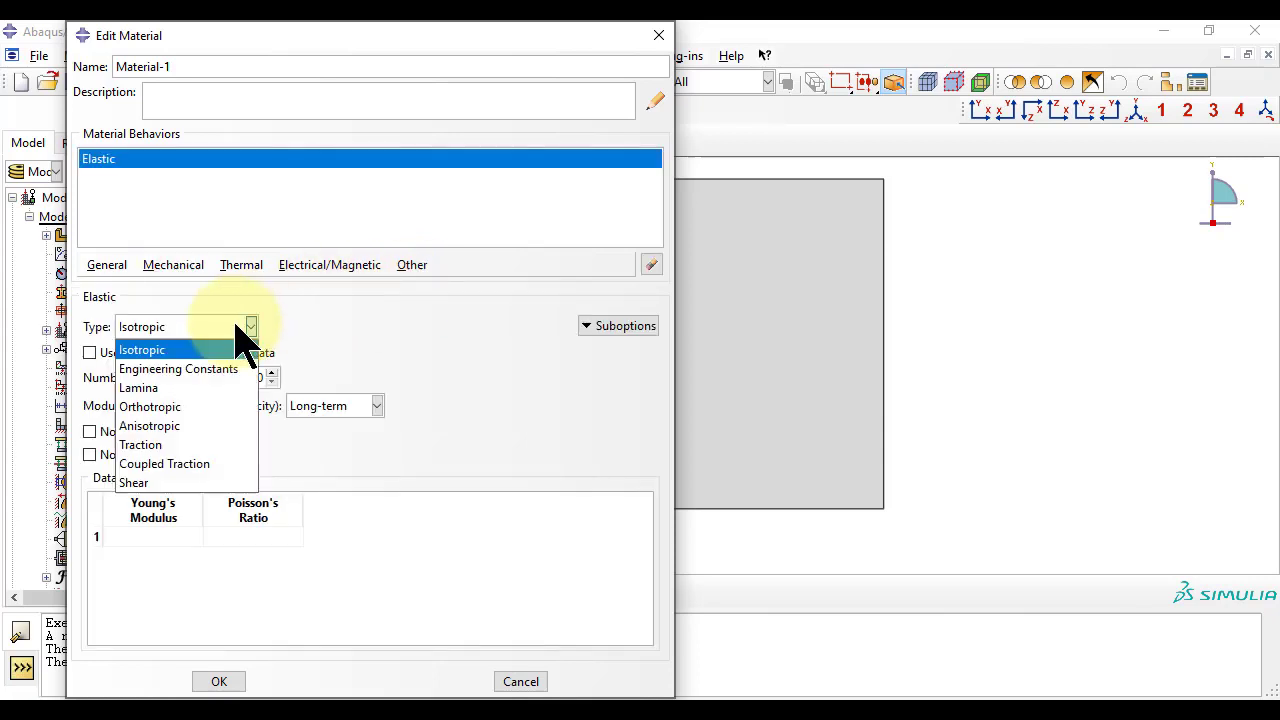
pyautogui.click(218, 407)
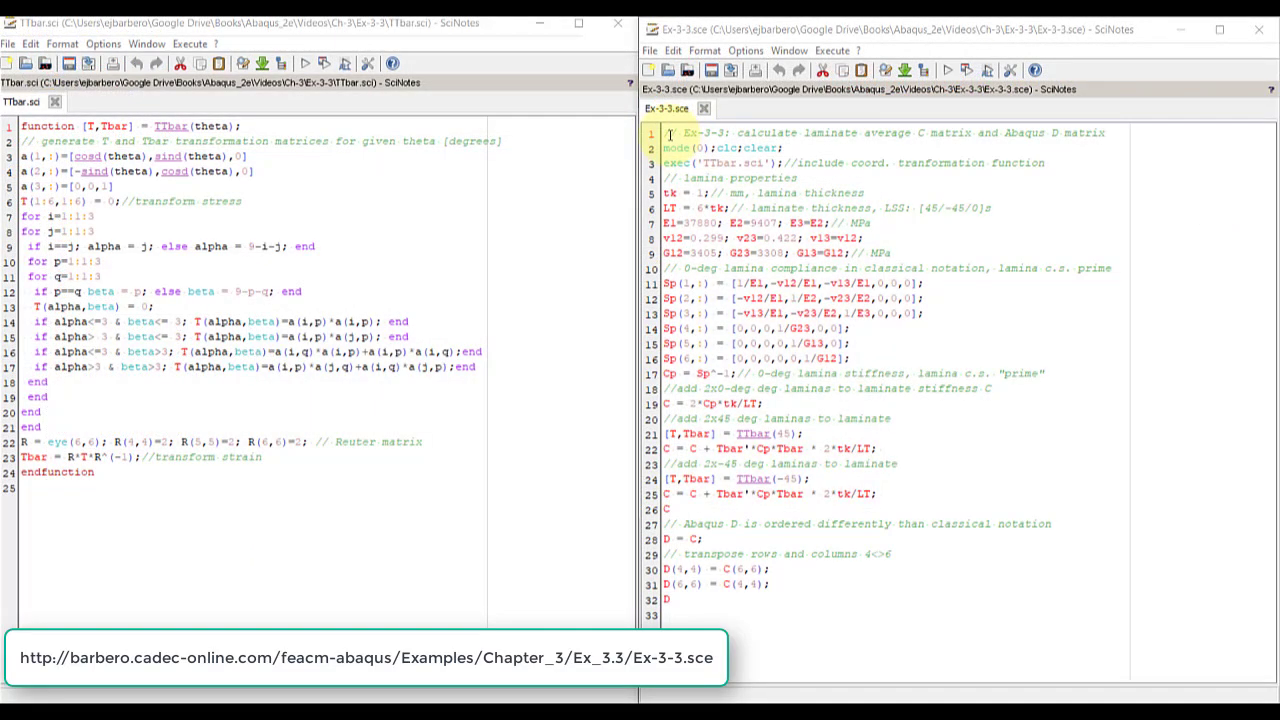
# Step: In Ex-3-3.sce, highlight the opening comment, then the exec('TTbar.sci') line
pyautogui.click(703, 127)
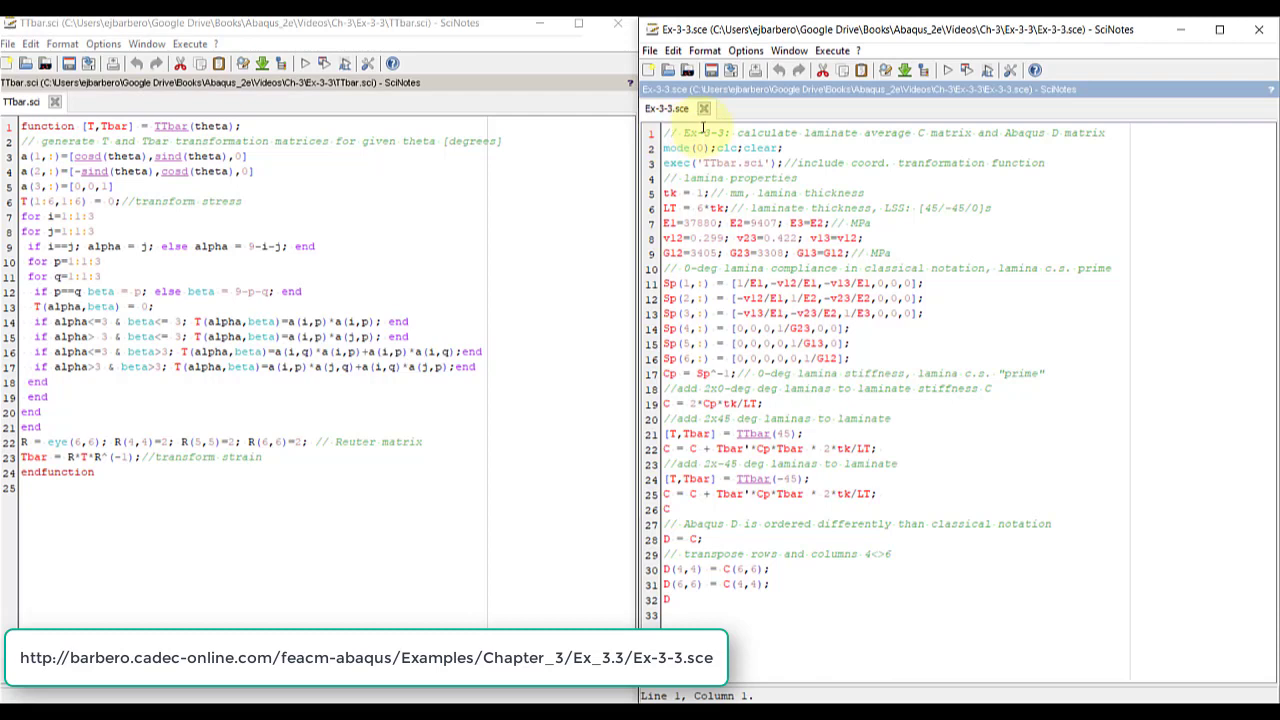
pyautogui.press('Home')
pyautogui.hotkey('shift', 'Down')
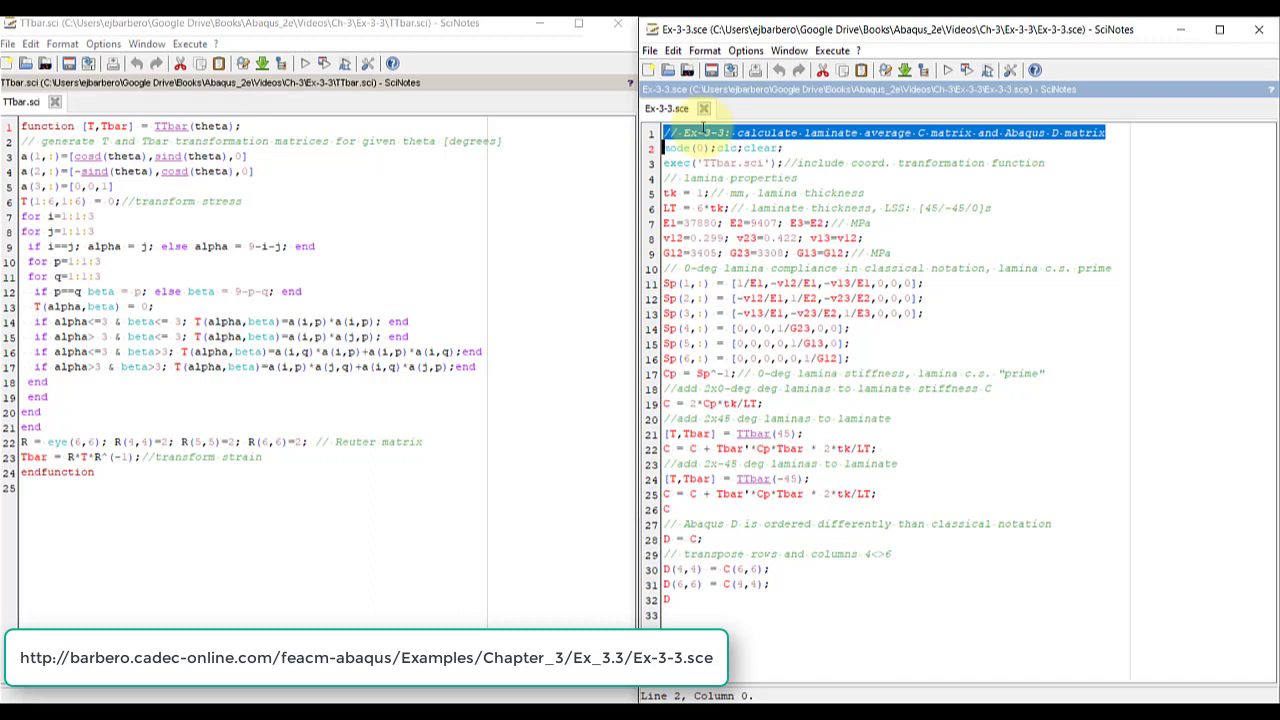
pyautogui.press('Down')
pyautogui.press('Up')
pyautogui.press('Up')
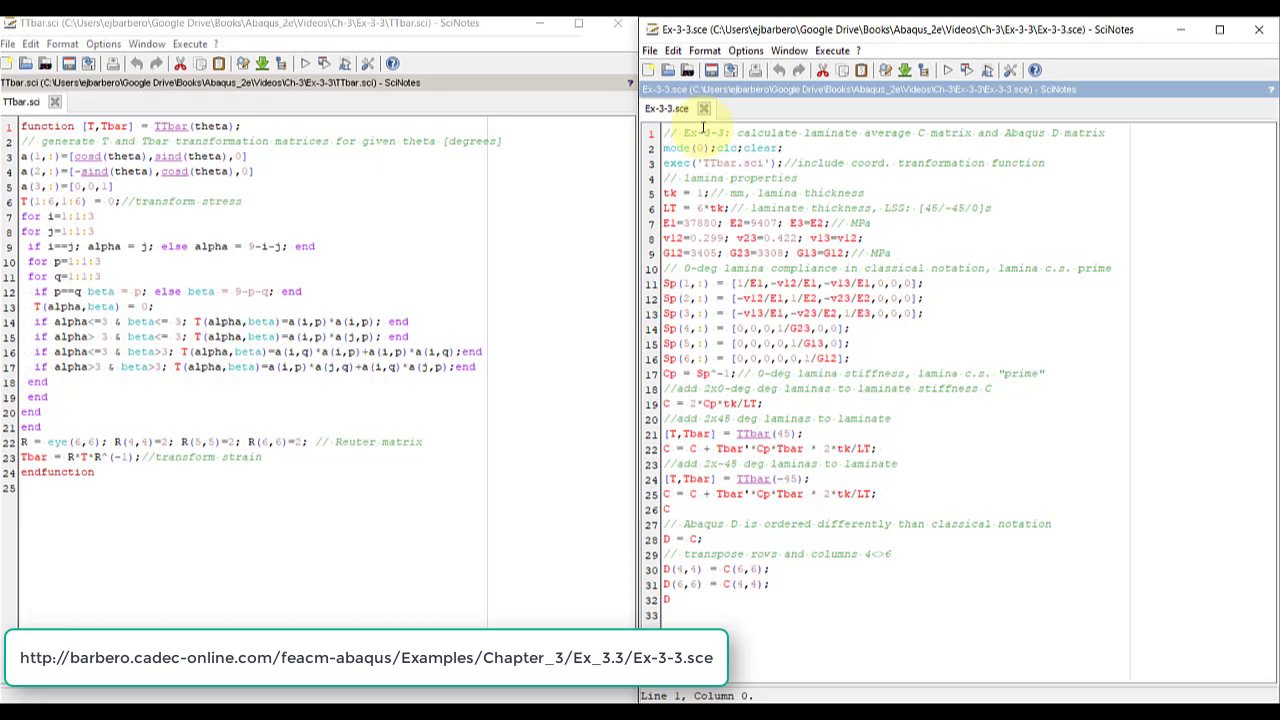
pyautogui.press('Down')
pyautogui.press('Down')
pyautogui.hotkey('shift', 'Down')
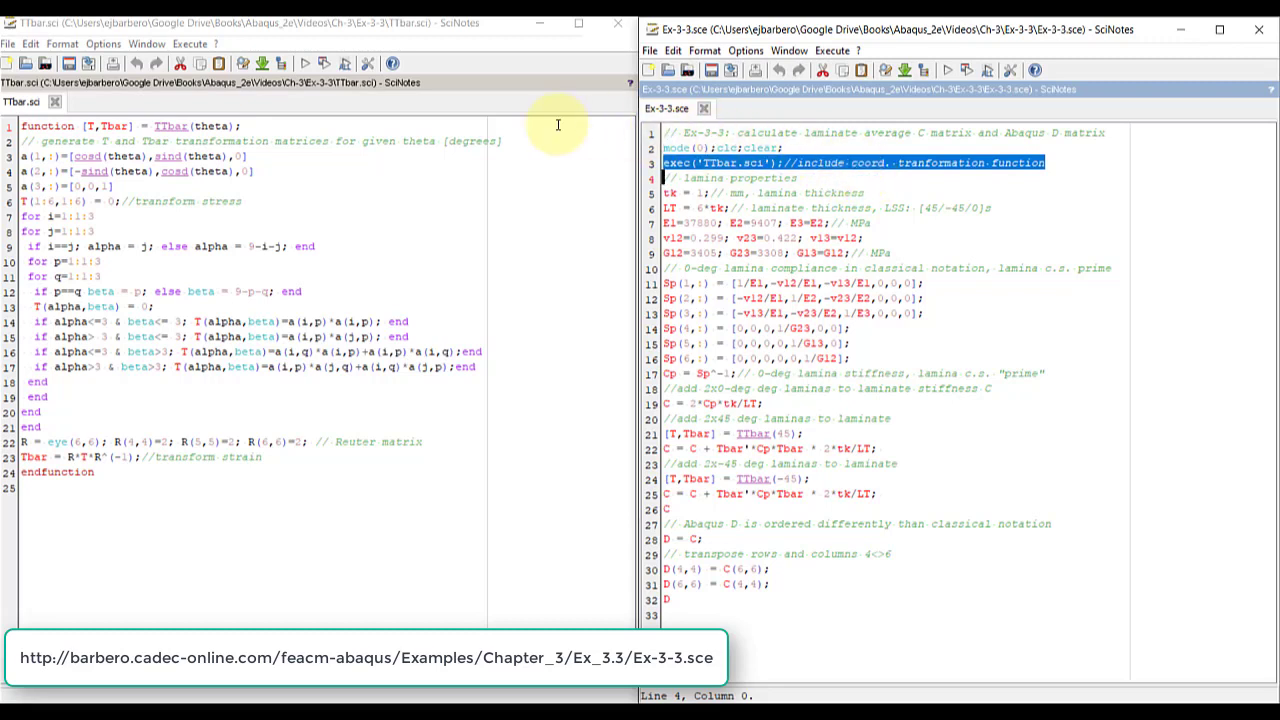
pyautogui.click(257, 128)
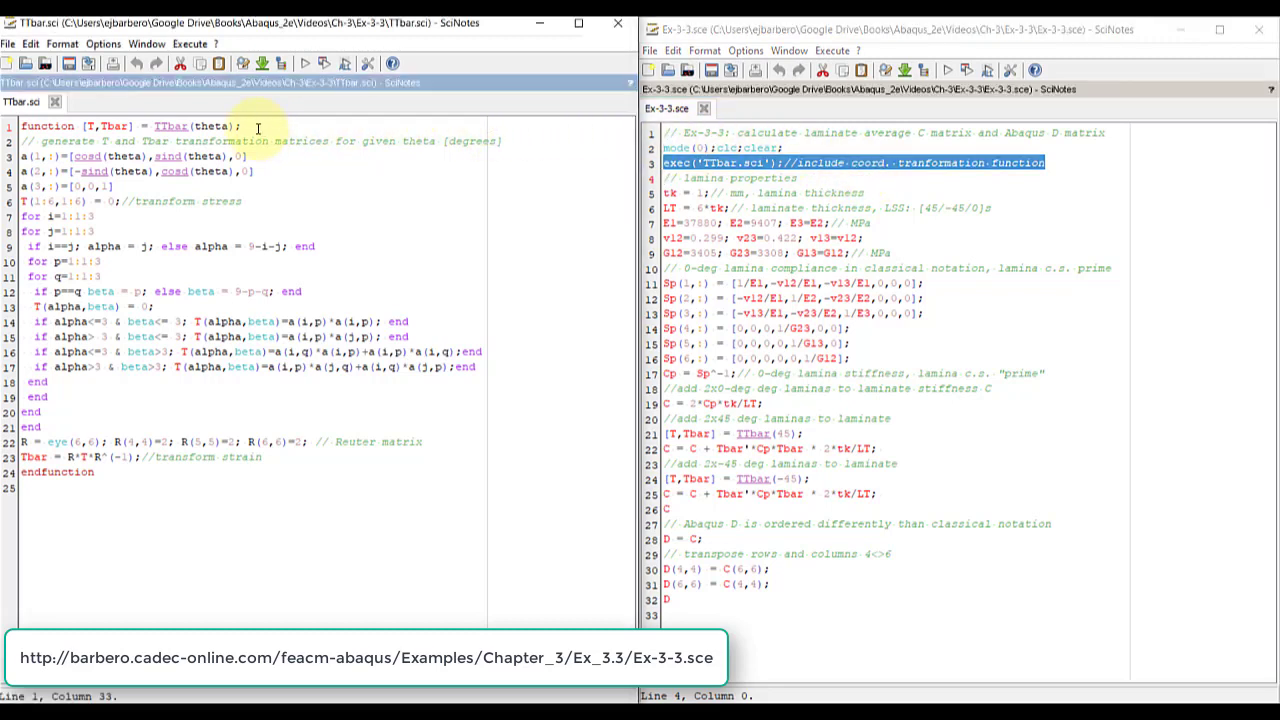
pyautogui.tripleClick(257, 128)
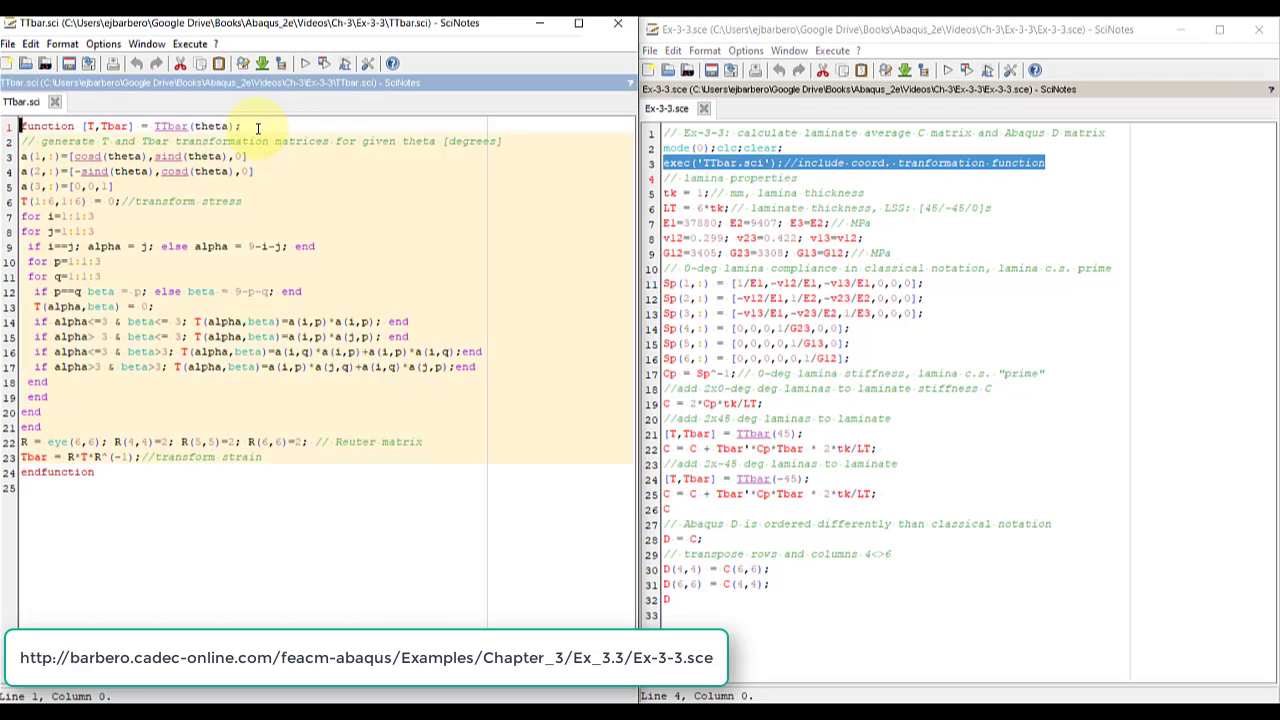
pyautogui.press('Up')
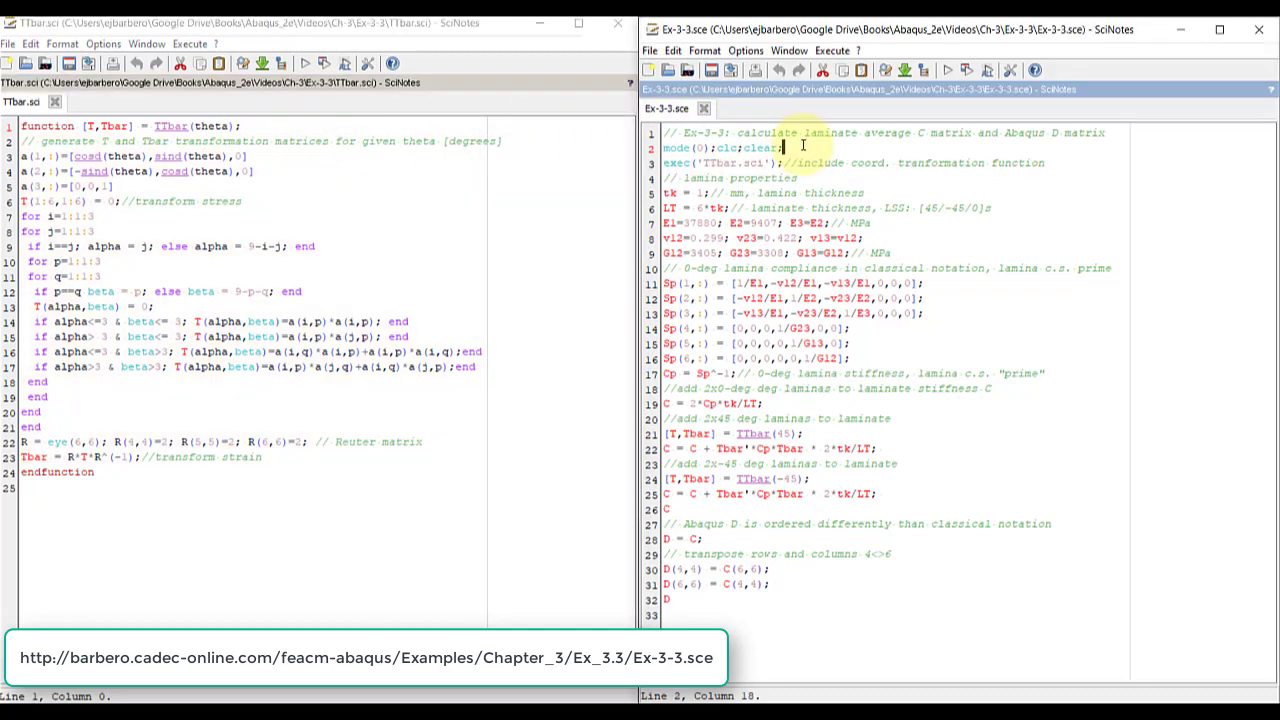
pyautogui.press('Right')
pyautogui.press('Down')
pyautogui.press('Down')
pyautogui.press('Up')
pyautogui.press('Down')
pyautogui.hotkey('shift', 'Down')
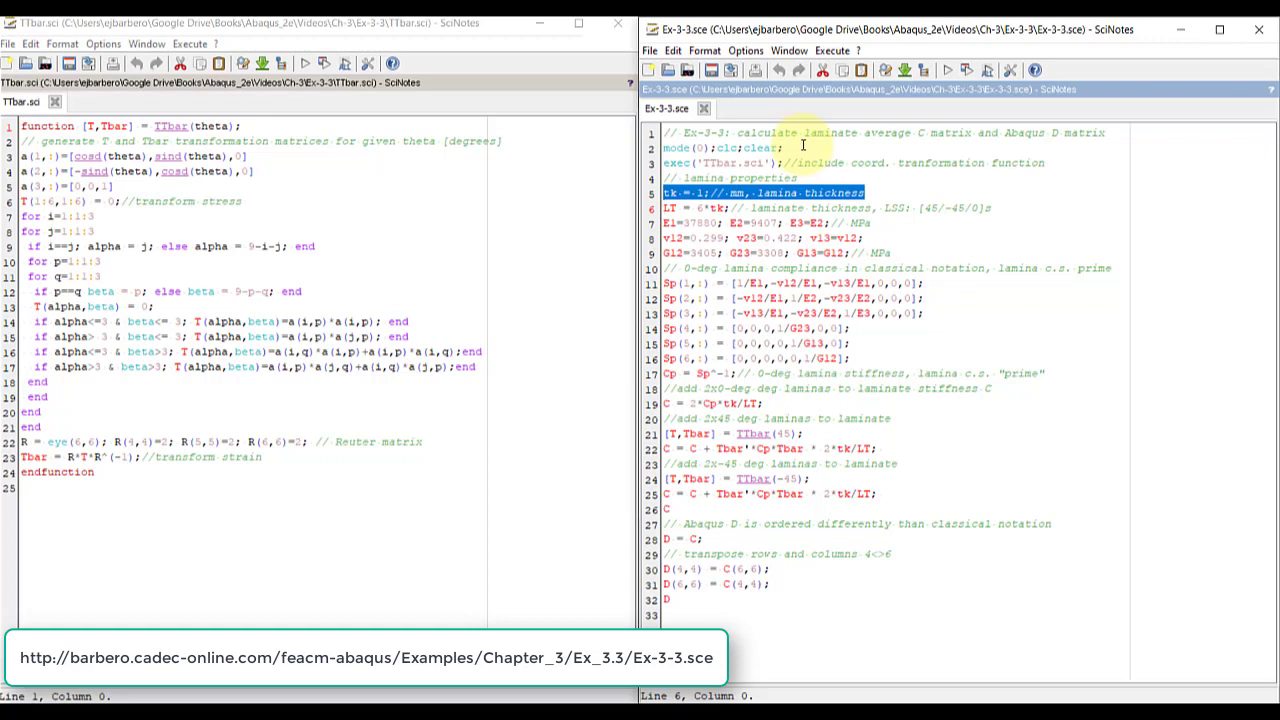
pyautogui.press('Home')
pyautogui.hotkey('shift', 'Down')
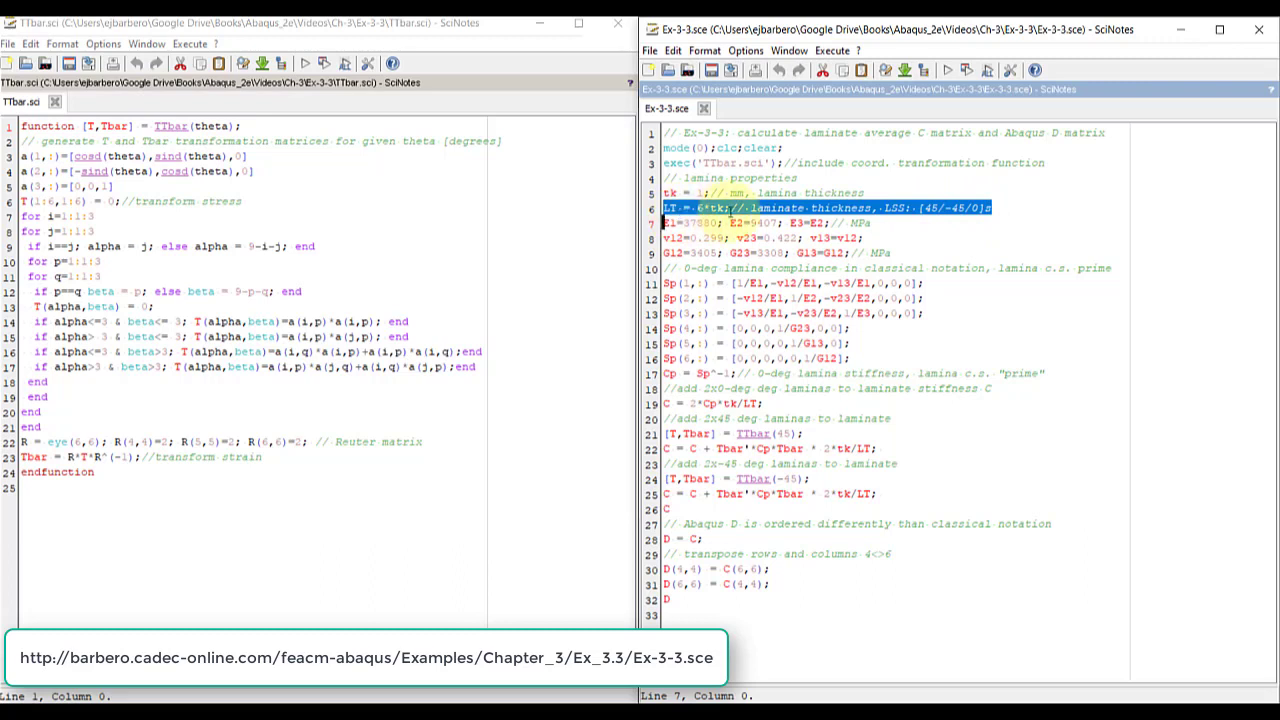
pyautogui.press('Right')
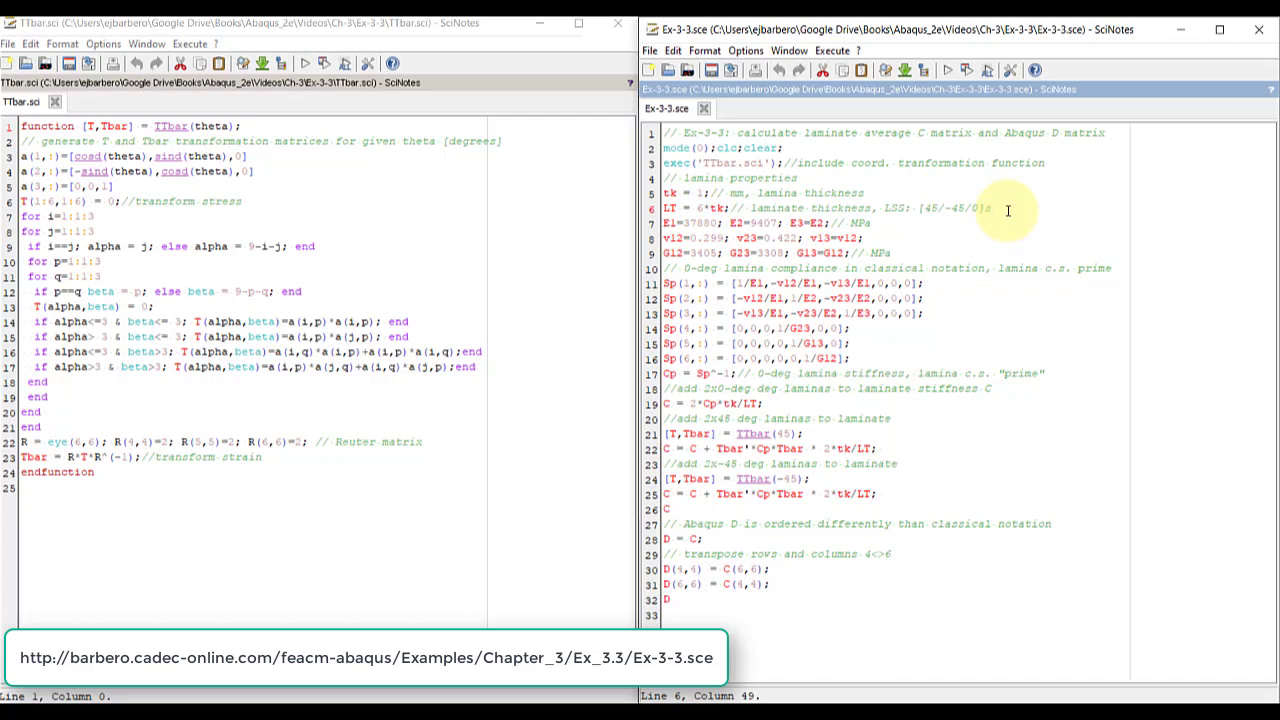
pyautogui.hotkey('shift', 'Down')
pyautogui.hotkey('shift', 'Down')
pyautogui.hotkey('shift', 'Down')
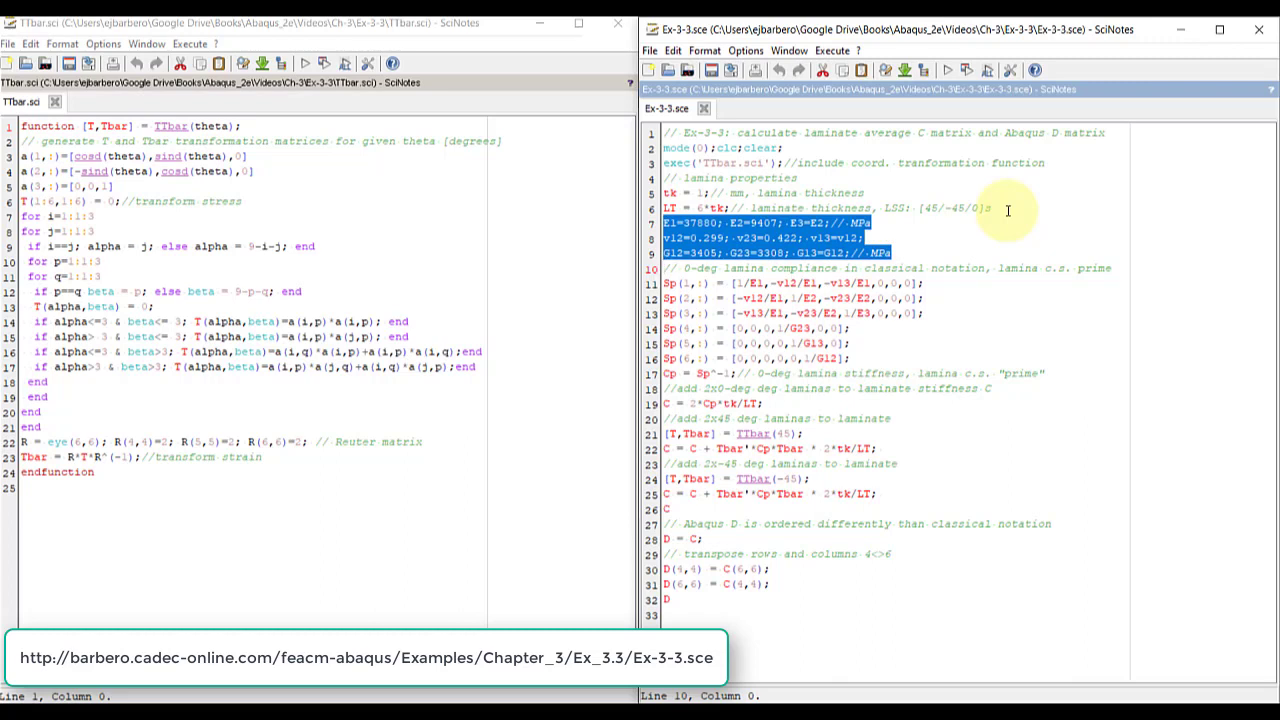
pyautogui.press('Down')
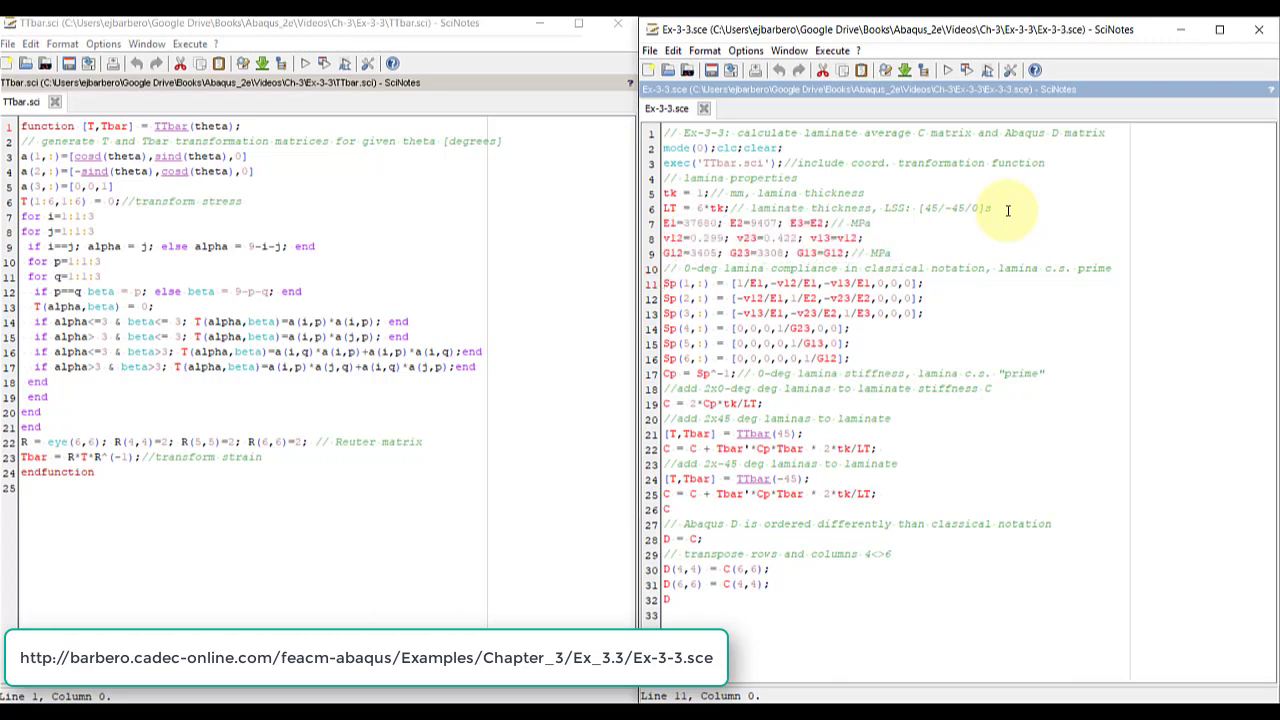
pyautogui.hotkey('shift', 'Up')
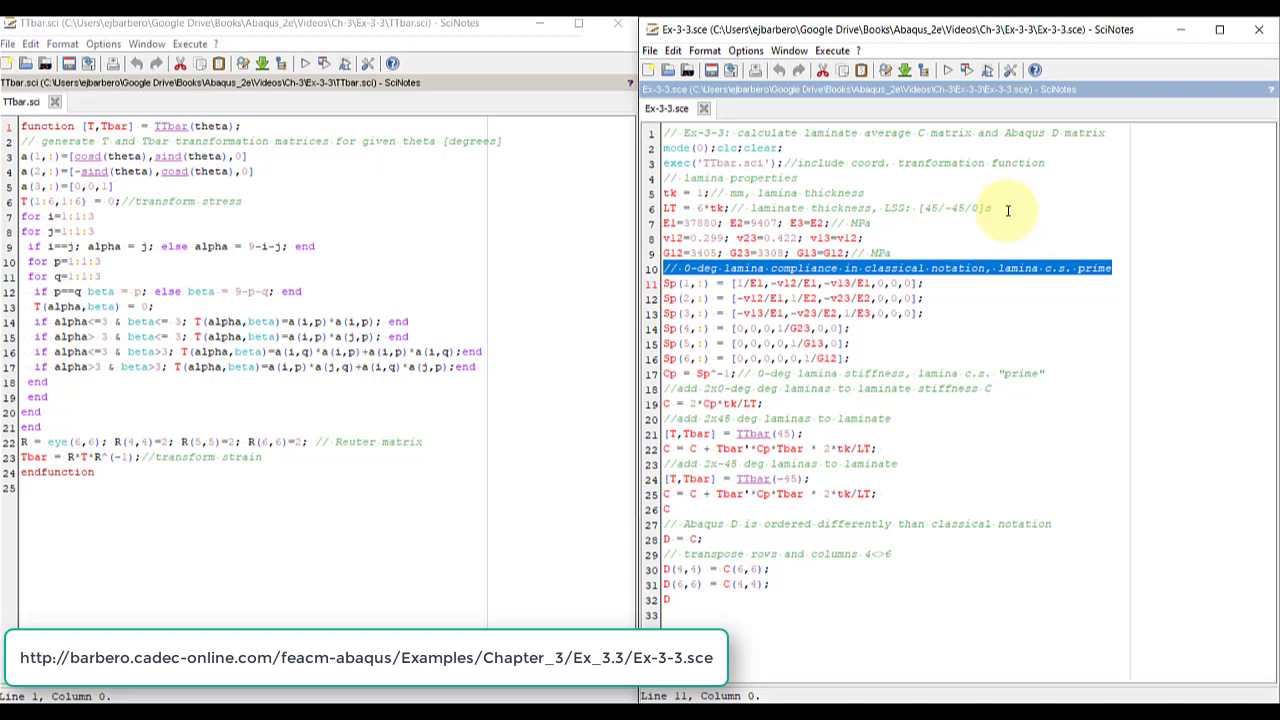
pyautogui.hotkey('shift', 'Down')
pyautogui.hotkey('shift', 'Down')
pyautogui.hotkey('shift', 'Down')
pyautogui.hotkey('shift', 'Down')
pyautogui.hotkey('shift', 'Down')
pyautogui.hotkey('shift', 'Down')
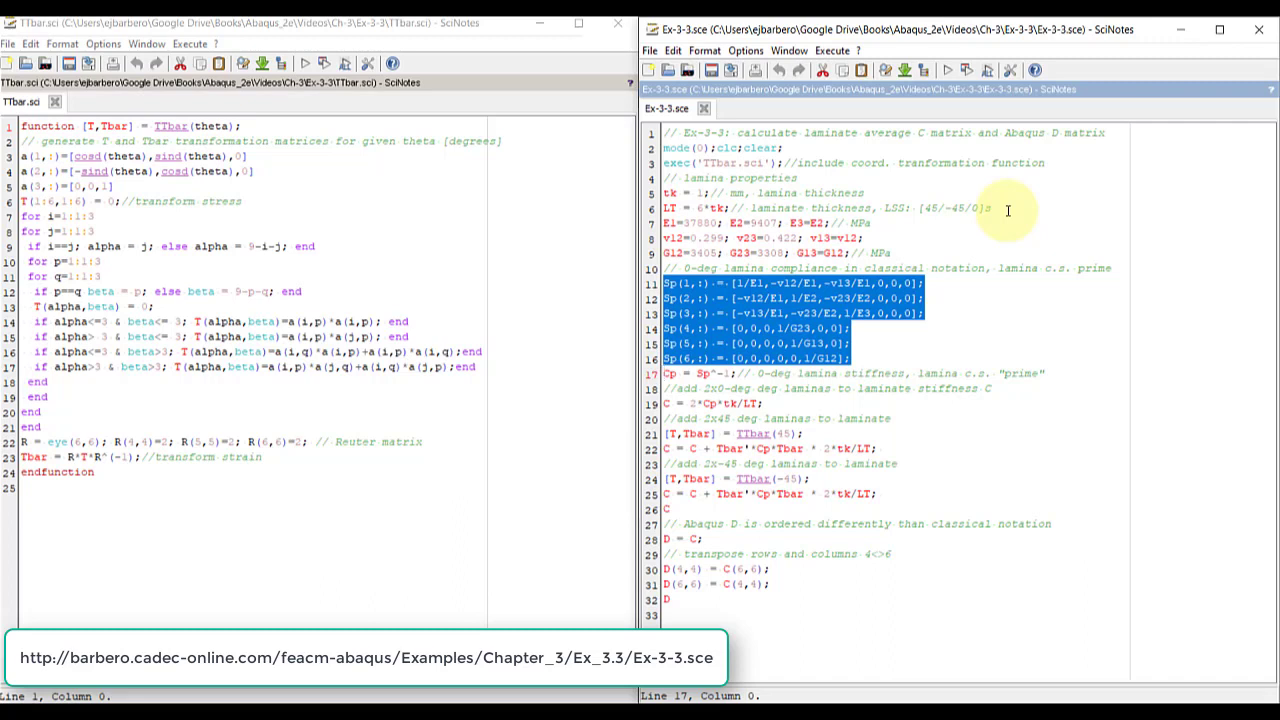
pyautogui.press('Escape')
pyautogui.hotkey('shift', 'Down')
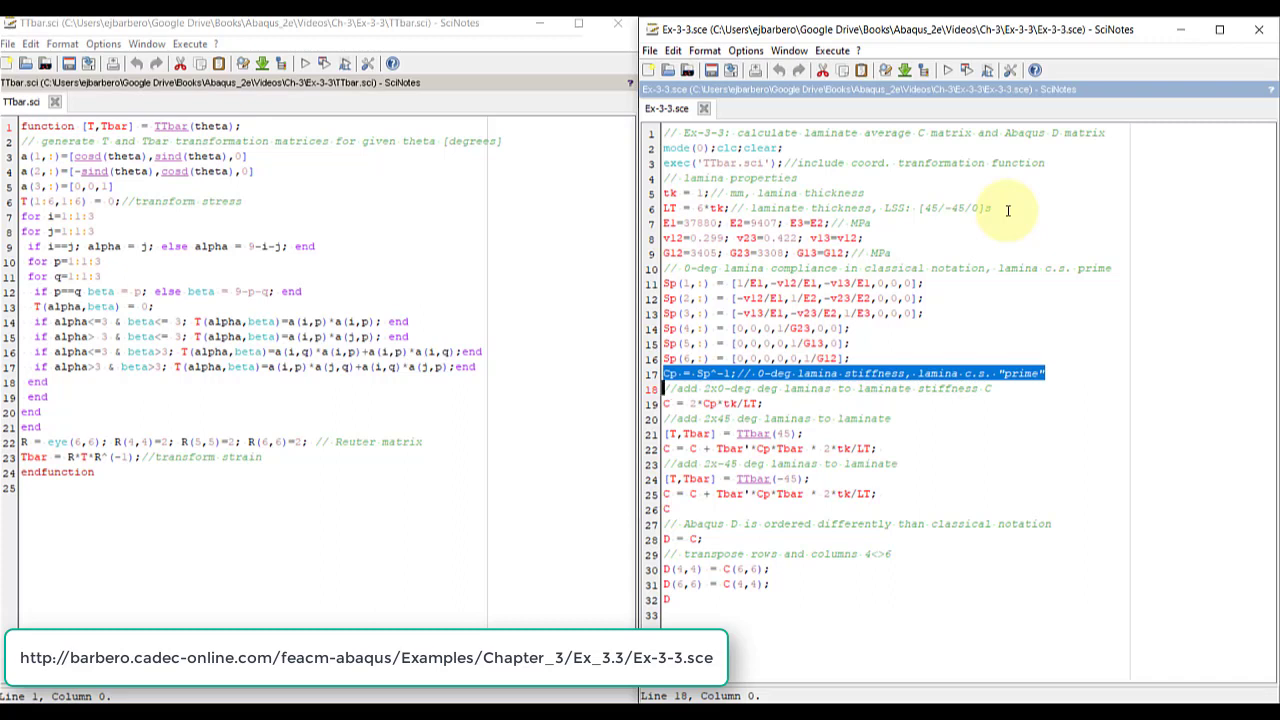
pyautogui.press('Escape')
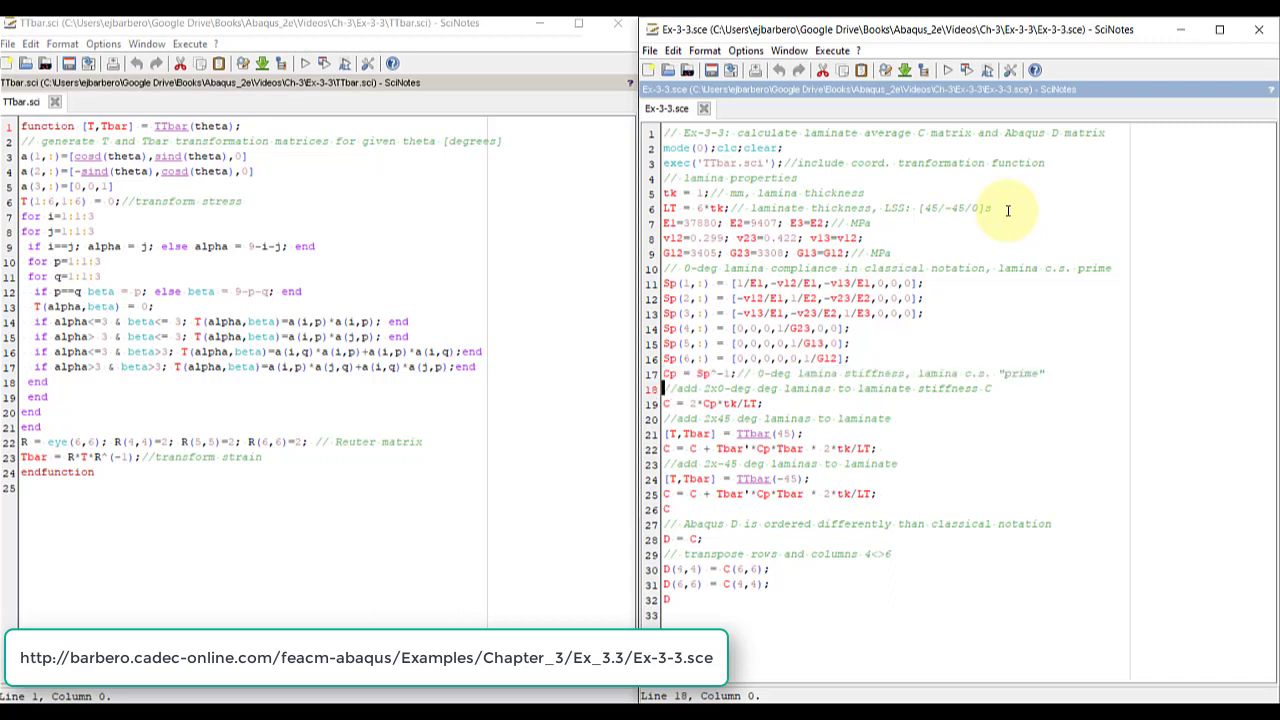
# Step: Highlight the 2x0-deg laminas comment, the LT thickness line and the C = 2*Cp*tk/LT line
pyautogui.press('Up')
pyautogui.press('Down')
pyautogui.hotkey('shift', 'Down')
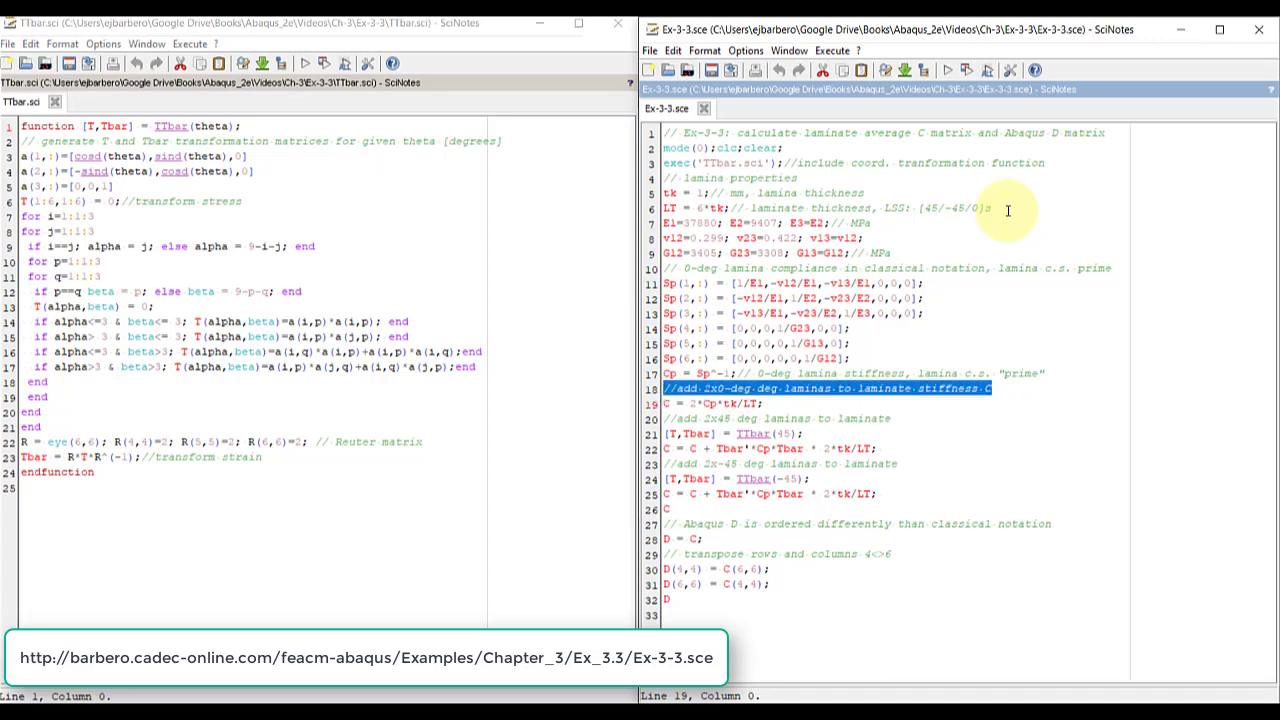
pyautogui.press('Up')
pyautogui.press('Up')
pyautogui.press('Up')
pyautogui.press('Up')
pyautogui.press('Up')
pyautogui.press('Up')
pyautogui.press('Up')
pyautogui.press('Up')
pyautogui.press('Up')
pyautogui.press('Up')
pyautogui.press('Up')
pyautogui.press('Up')
pyautogui.press('Up')
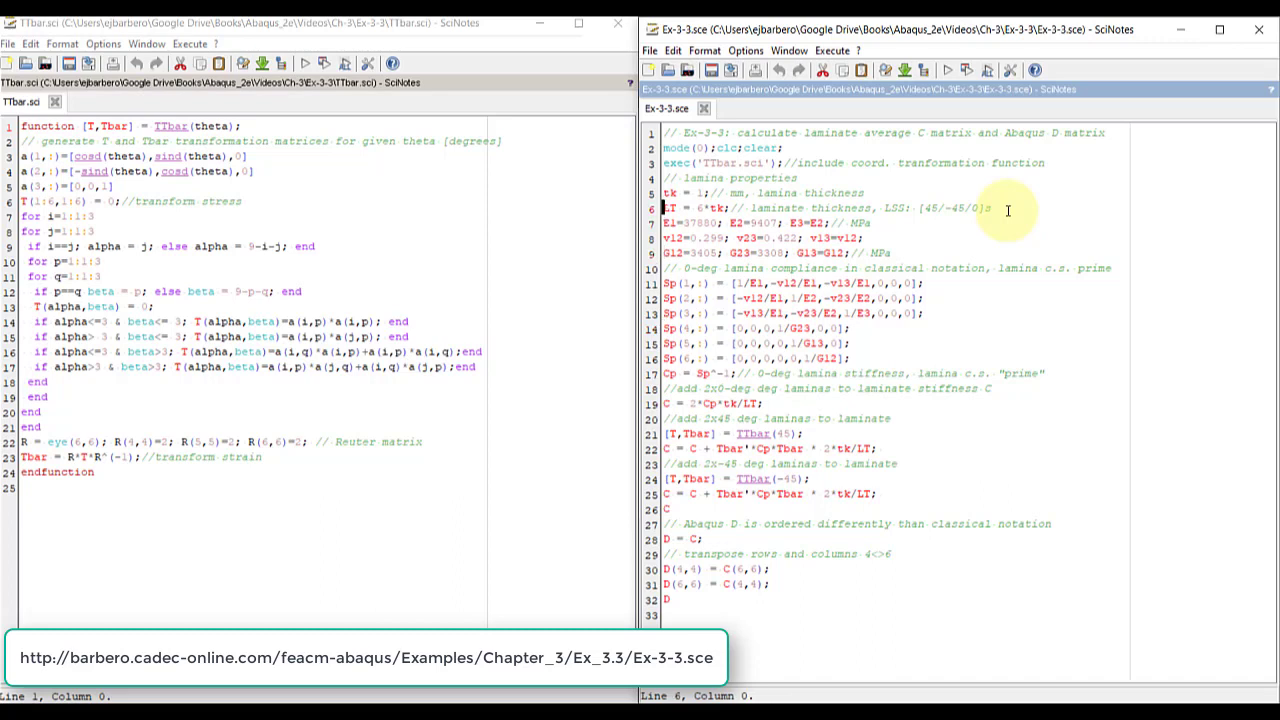
pyautogui.hotkey('shift', 'Down')
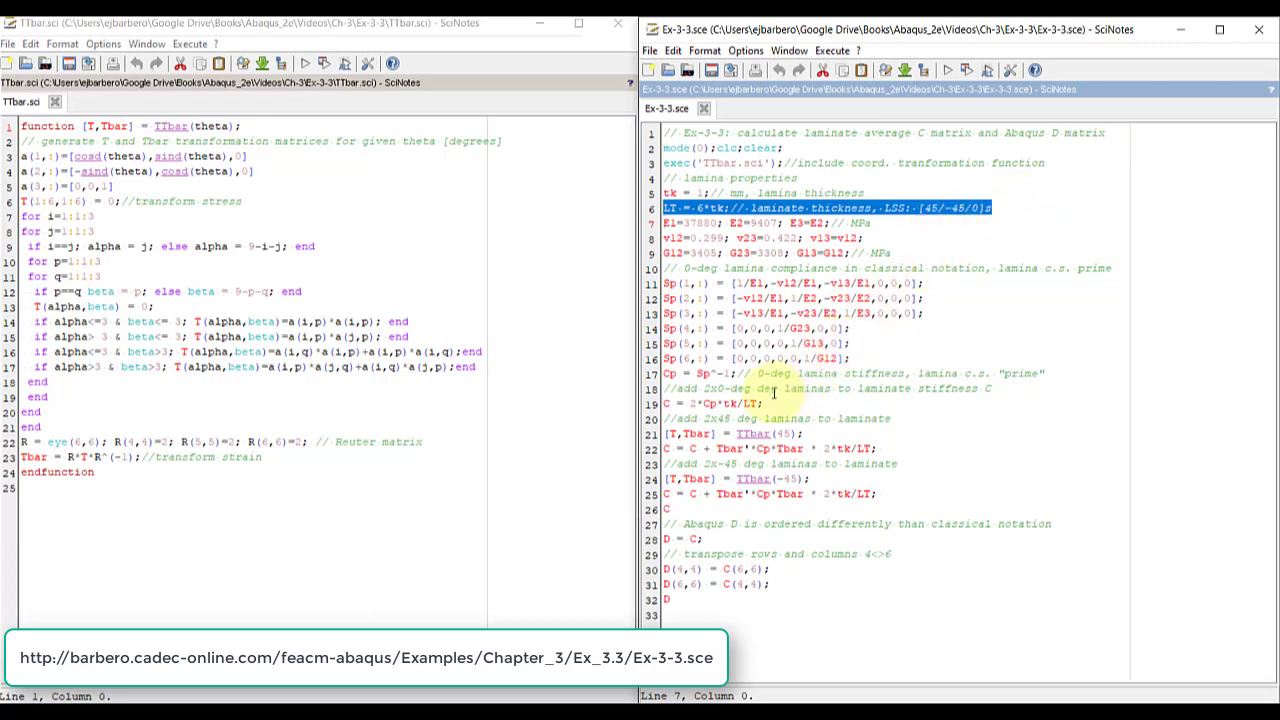
pyautogui.click(1058, 368)
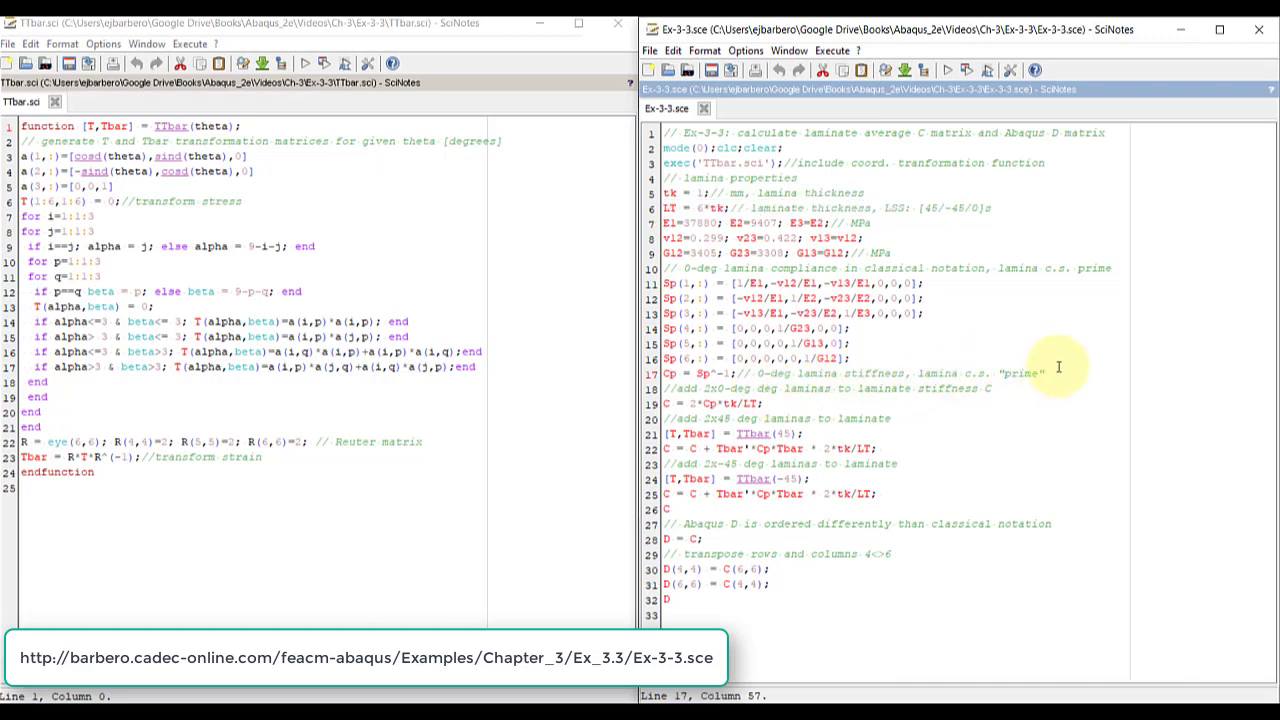
pyautogui.press('Right')
pyautogui.hotkey('shift', 'Down')
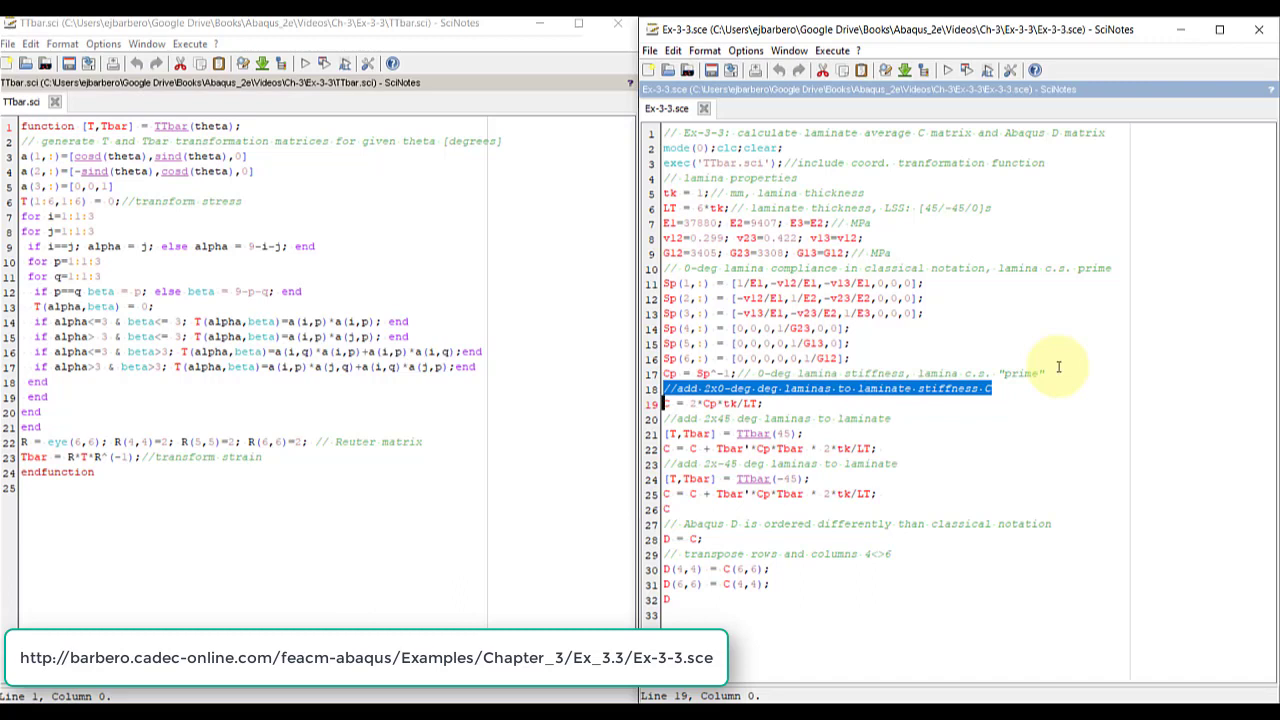
pyautogui.press('Right')
pyautogui.hotkey('shift', 'Down')
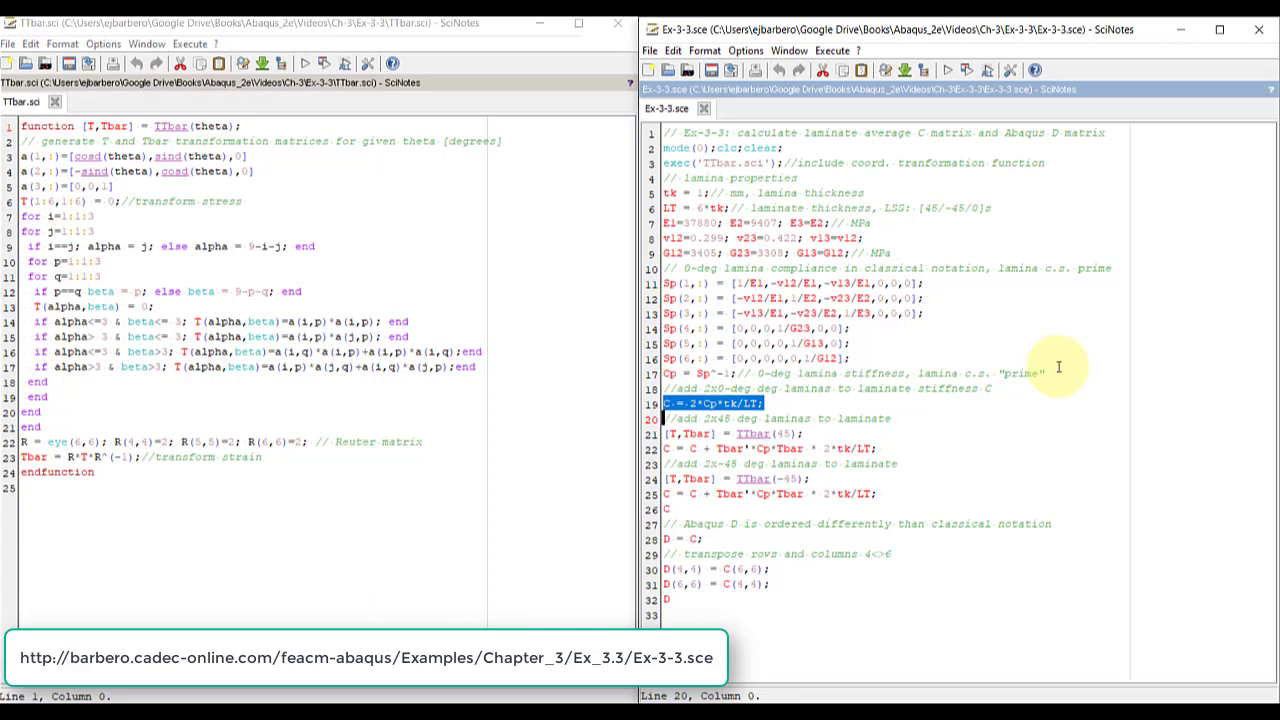
# Step: Rewrite line 19 to read C = Cp * 2*tk/LT;
pyautogui.press('Up')
pyautogui.press('End')
pyautogui.press('Left')
pyautogui.press('Left')
pyautogui.press('Left')
pyautogui.press('Left')
pyautogui.press('Left')
pyautogui.press('Left')
pyautogui.press('Left')
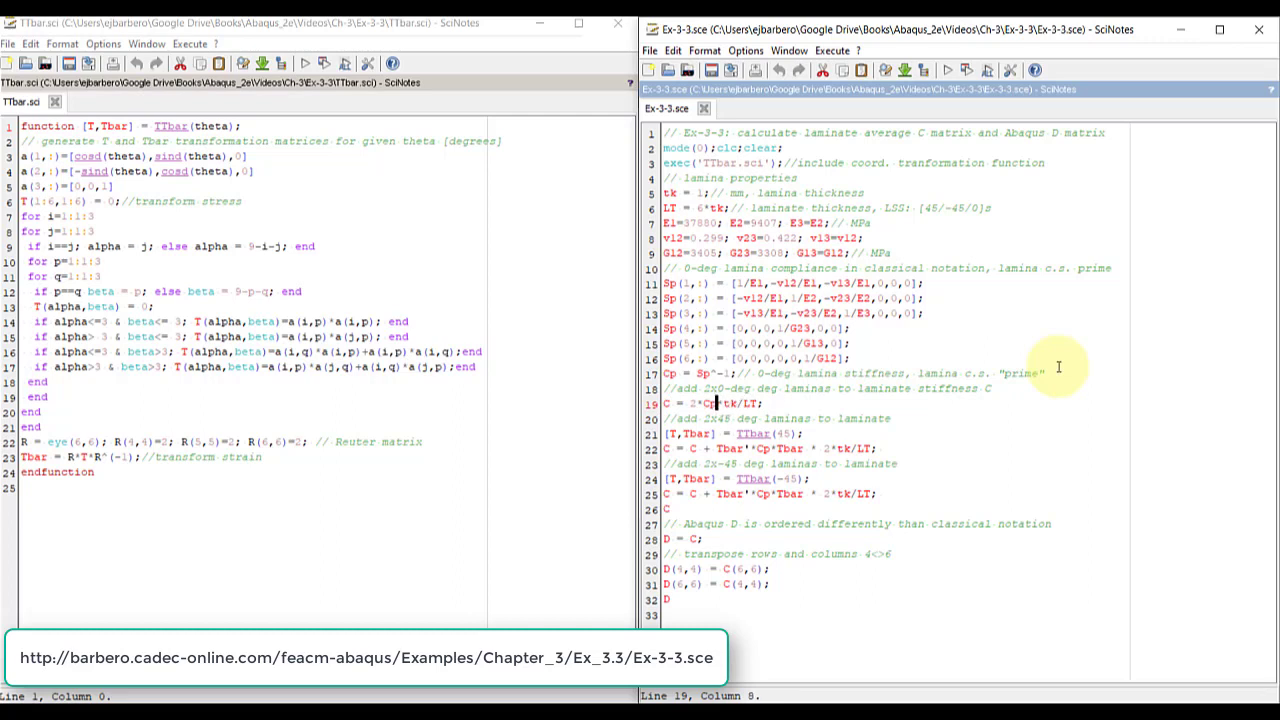
pyautogui.press('Right')
pyautogui.press('Right')
pyautogui.press('Right')
pyautogui.press('Right')
pyautogui.press('Right')
pyautogui.press('Right')
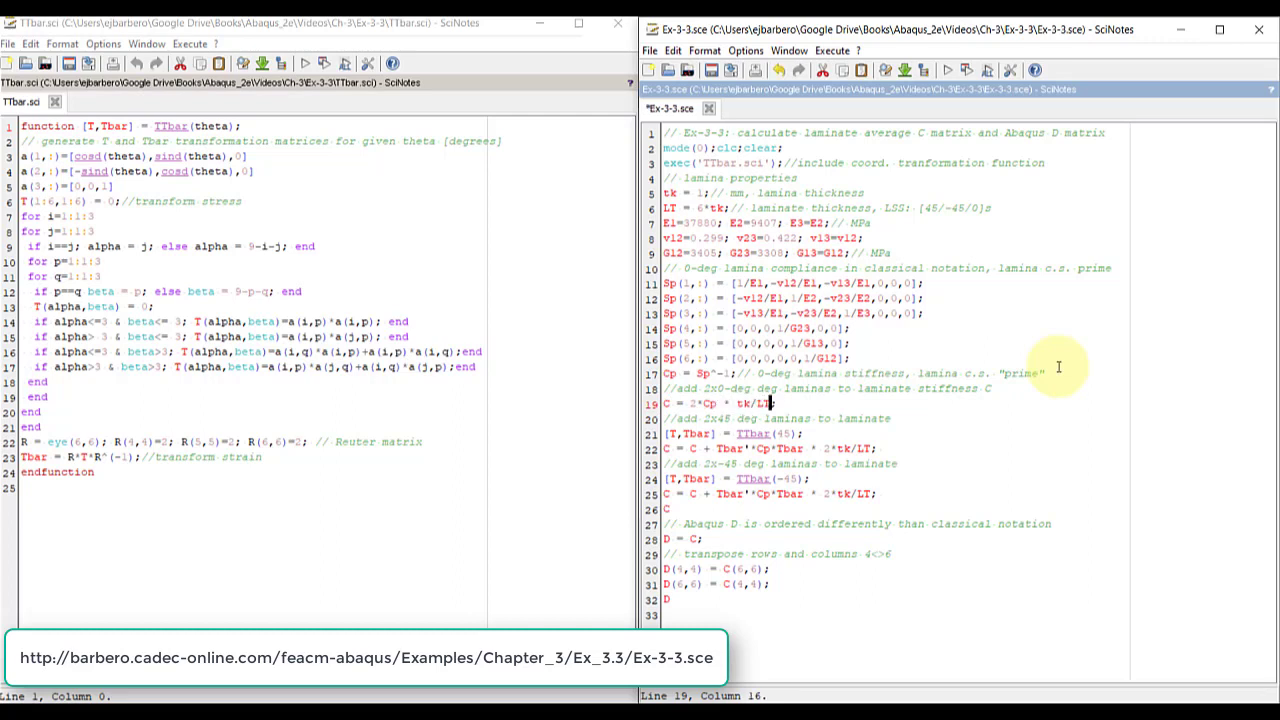
pyautogui.press('Right')
pyautogui.press('Left')
pyautogui.press('Left')
pyautogui.press('Left')
pyautogui.press('Left')
pyautogui.press('Left')
pyautogui.press('Left')
pyautogui.press('Left')
pyautogui.press('Left')
pyautogui.press('Left')
pyautogui.press('Left')
pyautogui.press('Left')
pyautogui.press('BackSpace')
pyautogui.press('BackSpace')
pyautogui.press('Right')
pyautogui.press('Right')
pyautogui.press('Right')
pyautogui.write('2*')
pyautogui.press('Left')
pyautogui.press('Left')
pyautogui.press('Left')
pyautogui.press('Left')
pyautogui.press('Left')
pyautogui.press('Left')
pyautogui.press('Left')
pyautogui.press('Right')
pyautogui.press('Right')
pyautogui.press('Right')
pyautogui.press('Right')
pyautogui.press('Right')
pyautogui.press('Right')
pyautogui.press('Right')
pyautogui.press('Right')
pyautogui.press('Right')
pyautogui.press('Right')
pyautogui.press('Right')
pyautogui.press('Right')
pyautogui.press('Right')
pyautogui.press('Right')
pyautogui.hotkey('ctrl', 'Left')
pyautogui.hotkey('ctrl', 'Left')
pyautogui.hotkey('ctrl', 'Left')
pyautogui.hotkey('ctrl', 'Left')
pyautogui.press('Down')
pyautogui.hotkey('shift', 'Down')
pyautogui.press('Up')
pyautogui.press('Up')
pyautogui.press('Up')
pyautogui.press('Up')
pyautogui.press('Up')
pyautogui.press('Up')
pyautogui.press('Up')
pyautogui.press('Up')
pyautogui.press('Up')
pyautogui.press('Up')
pyautogui.press('Up')
pyautogui.press('Up')
pyautogui.press('Up')
pyautogui.press('Up')
pyautogui.press('Up')
pyautogui.hotkey('shift', 'Down')
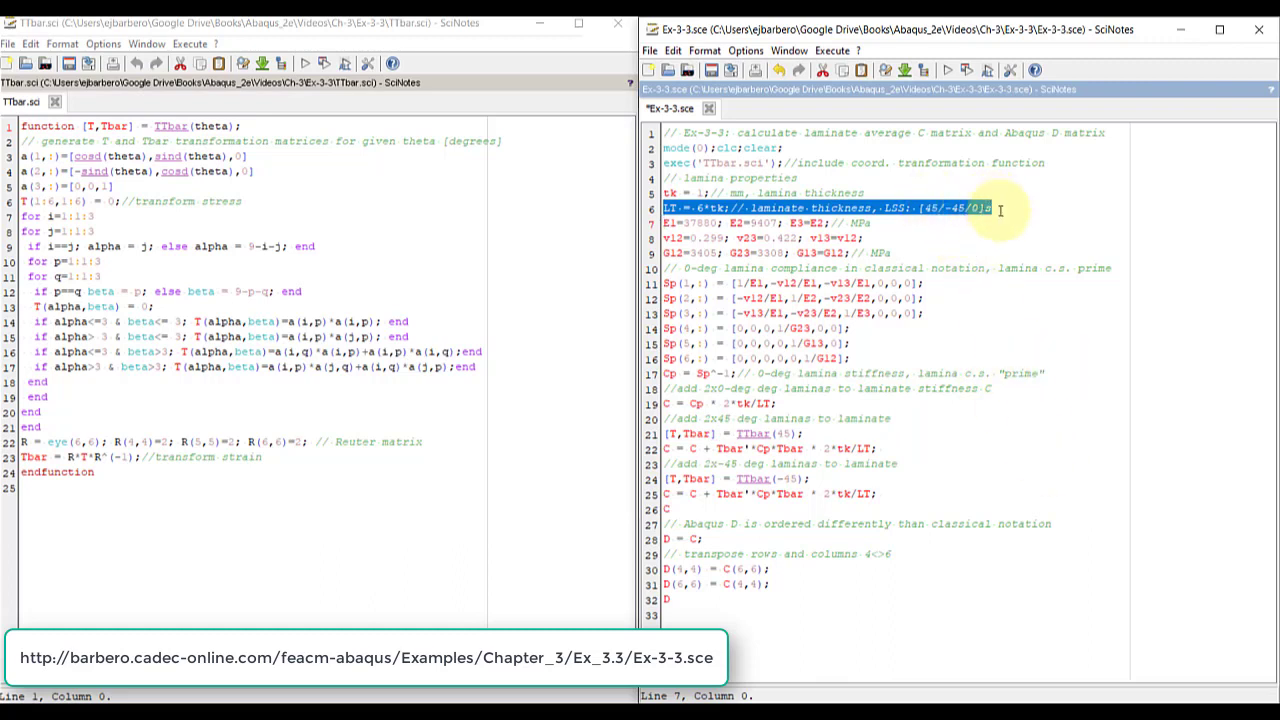
pyautogui.press('Down')
pyautogui.press('Down')
pyautogui.press('Down')
pyautogui.press('Down')
pyautogui.press('Down')
pyautogui.press('Down')
pyautogui.press('Down')
pyautogui.press('Down')
pyautogui.press('Down')
pyautogui.press('Down')
pyautogui.press('Down')
pyautogui.press('Down')
pyautogui.press('Down')
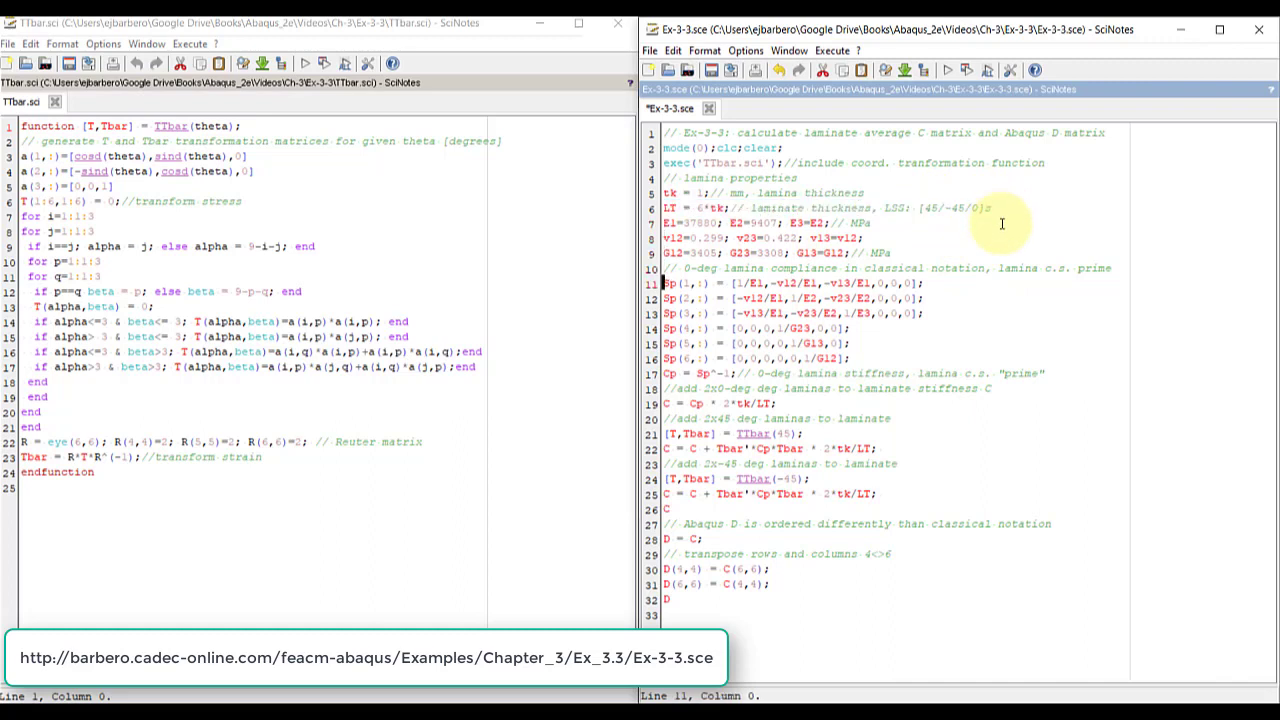
pyautogui.press('Down')
pyautogui.press('Down')
pyautogui.press('Right')
pyautogui.press('Right')
pyautogui.press('Right')
pyautogui.press('Right')
pyautogui.press('Right')
pyautogui.press('Right')
pyautogui.press('Right')
pyautogui.press('Right')
pyautogui.press('Right')
pyautogui.press('Right')
pyautogui.press('Right')
pyautogui.press('Right')
pyautogui.press('Right')
pyautogui.press('Right')
pyautogui.press('Right')
pyautogui.hotkey('shift', 'Left')
pyautogui.press('Left')
pyautogui.press('Left')
pyautogui.press('Left')
pyautogui.press('Left')
pyautogui.press('Left')
pyautogui.hotkey('shift', 'Right')
pyautogui.hotkey('shift', 'Right')
pyautogui.hotkey('shift', 'Right')
pyautogui.hotkey('shift', 'Right')
pyautogui.press('Right')
pyautogui.press('Left')
pyautogui.press('Left')
pyautogui.press('Left')
pyautogui.press('Left')
pyautogui.hotkey('shift', 'Right')
pyautogui.hotkey('shift', 'Right')
pyautogui.hotkey('shift', 'Right')
pyautogui.hotkey('shift', 'Right')
pyautogui.hotkey('shift', 'Right')
pyautogui.hotkey('shift', 'Right')
pyautogui.press('Right')
pyautogui.press('Right')
pyautogui.press('Right')
pyautogui.press('Right')
pyautogui.press('Right')
pyautogui.press('Right')
pyautogui.press('Right')
pyautogui.press('Right')
pyautogui.press('Right')
pyautogui.press('Left')
pyautogui.press('Left')
pyautogui.press('Left')
pyautogui.press('Left')
pyautogui.press('Left')
pyautogui.press('Left')
pyautogui.press('Left')
pyautogui.press('Left')
pyautogui.press('Left')
pyautogui.press('Left')
pyautogui.press('Left')
pyautogui.press('Left')
pyautogui.press('Left')
pyautogui.press('Left')
pyautogui.hotkey('shift', 'Right')
pyautogui.hotkey('shift', 'Right')
pyautogui.hotkey('shift', 'Right')
pyautogui.hotkey('shift', 'Right')
pyautogui.hotkey('shift', 'Right')
pyautogui.hotkey('shift', 'Right')
pyautogui.hotkey('shift', 'Right')
pyautogui.hotkey('shift', 'Right')
pyautogui.hotkey('shift', 'Right')
pyautogui.hotkey('shift', 'Right')
pyautogui.hotkey('shift', 'Right')
pyautogui.hotkey('shift', 'Right')
pyautogui.hotkey('shift', 'Right')
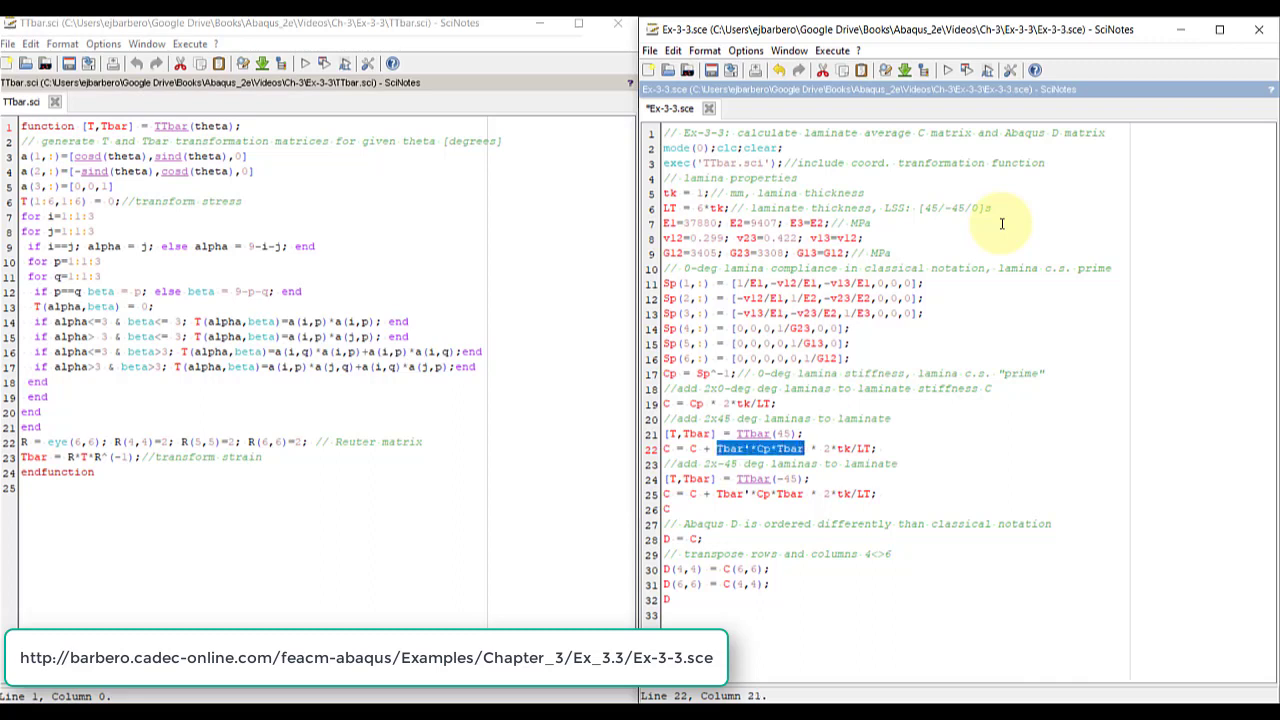
pyautogui.press('Right')
pyautogui.press('Right')
pyautogui.press('Right')
pyautogui.press('Right')
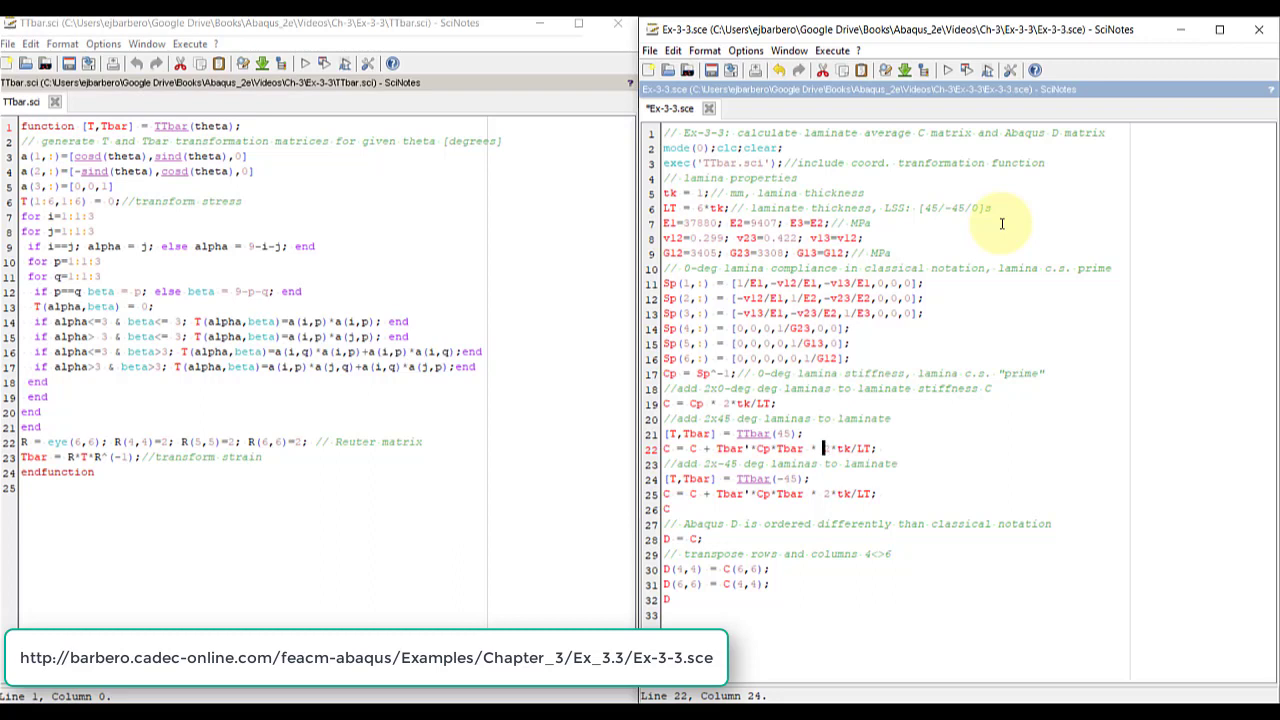
pyautogui.press('Right')
pyautogui.press('Right')
pyautogui.press('Right')
pyautogui.hotkey('shift', 'Right')
pyautogui.hotkey('shift', 'Right')
pyautogui.hotkey('shift', 'Right')
pyautogui.hotkey('shift', 'Right')
pyautogui.hotkey('shift', 'Right')
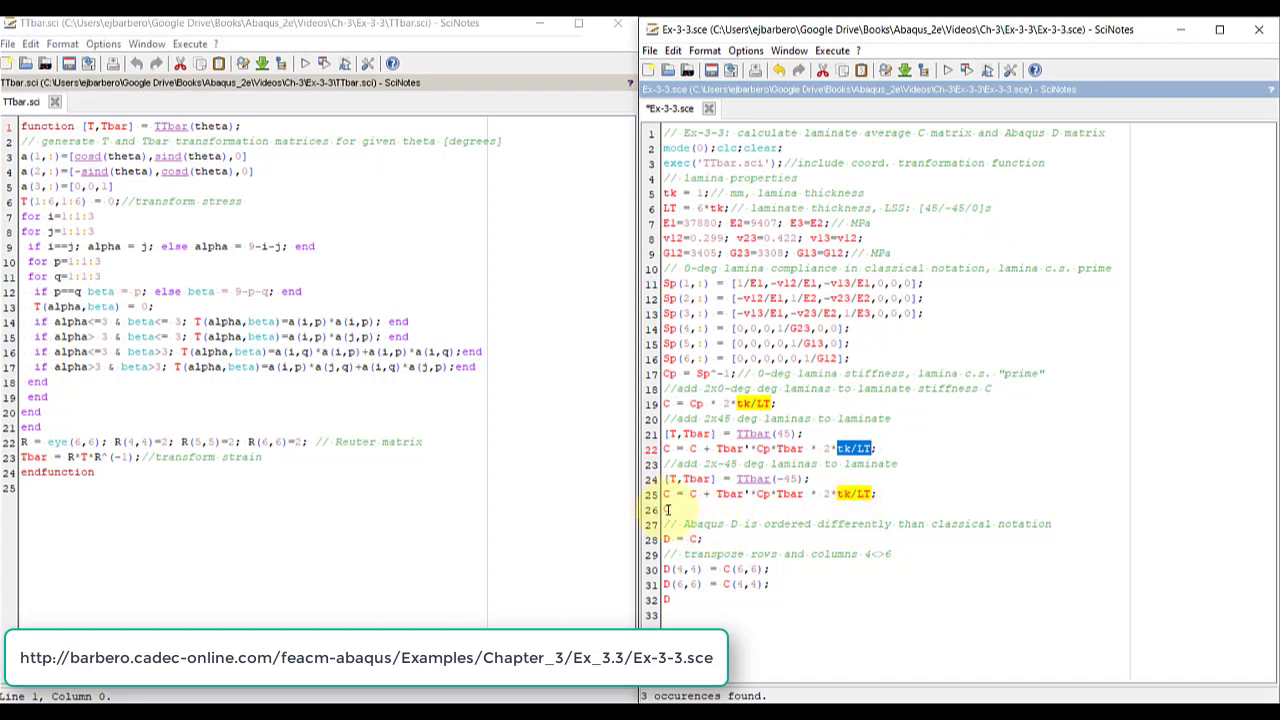
# Step: Highlight the 2x-45 deg laminas comment and the -45 degree transform line
pyautogui.click(890, 445)
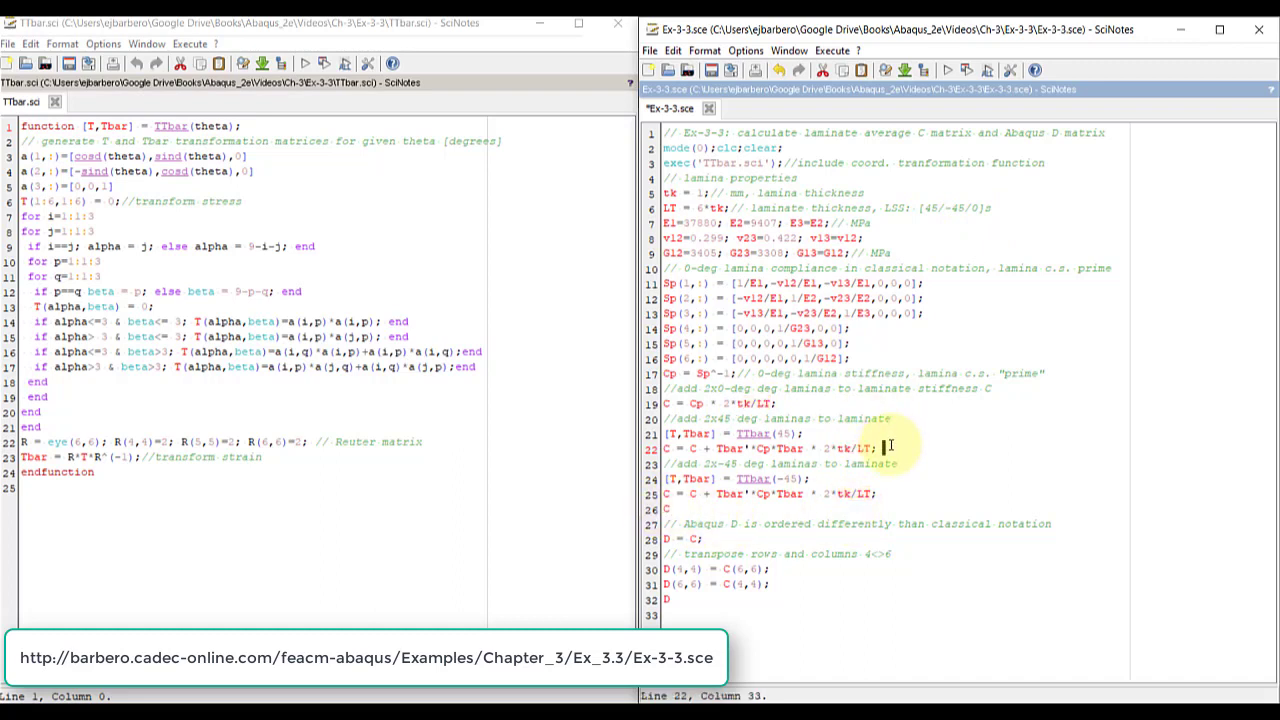
pyautogui.press('Right')
pyautogui.hotkey('shift', 'Down')
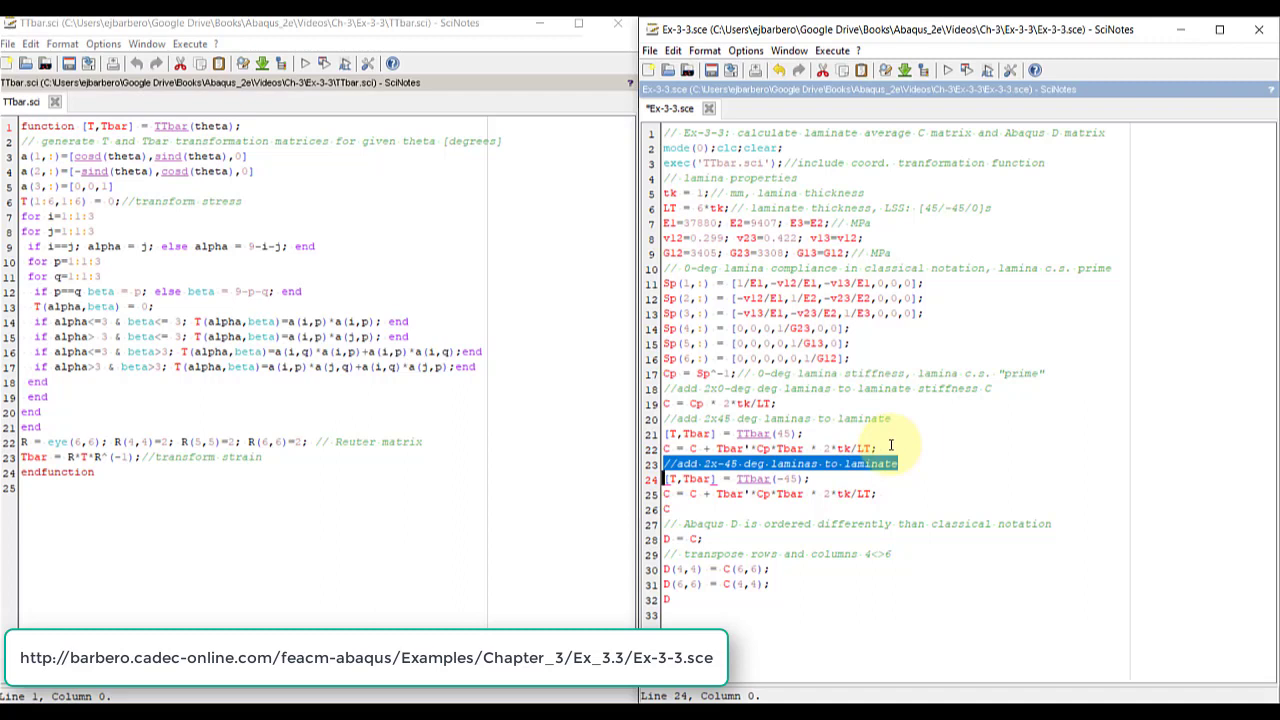
pyautogui.press('Down')
pyautogui.press('Up')
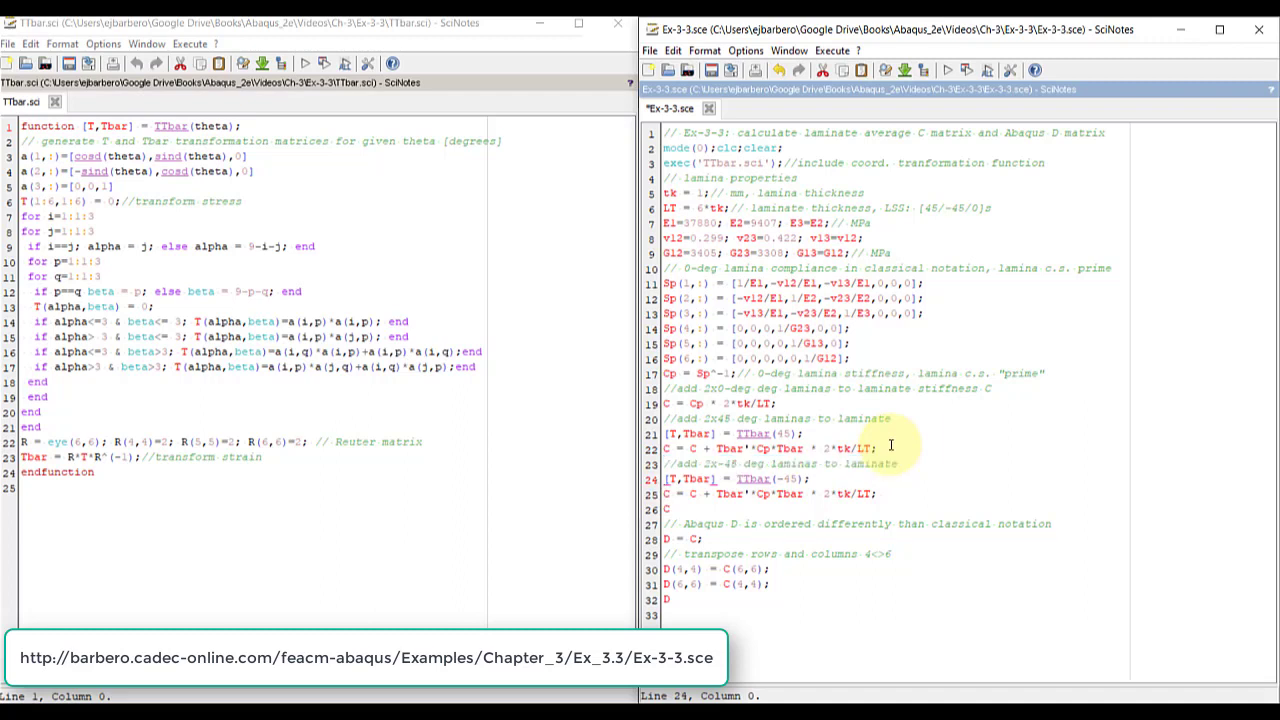
pyautogui.hotkey('shift', 'Down')
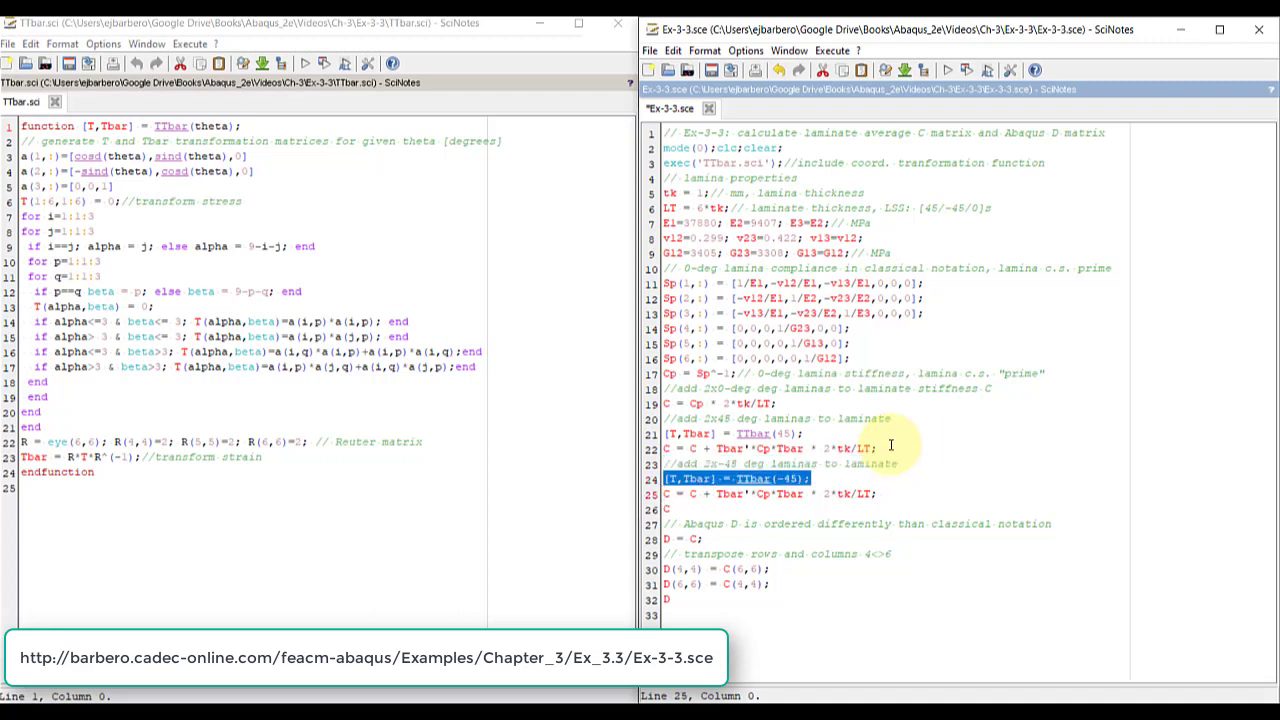
# Step: Point out the Tbar terms, the -45 angle argument and the 2*tk factor on lines 24–25
pyautogui.press('Right')
pyautogui.press('Right')
pyautogui.press('Right')
pyautogui.press('Right')
pyautogui.press('Right')
pyautogui.press('Right')
pyautogui.press('Right')
pyautogui.press('Right')
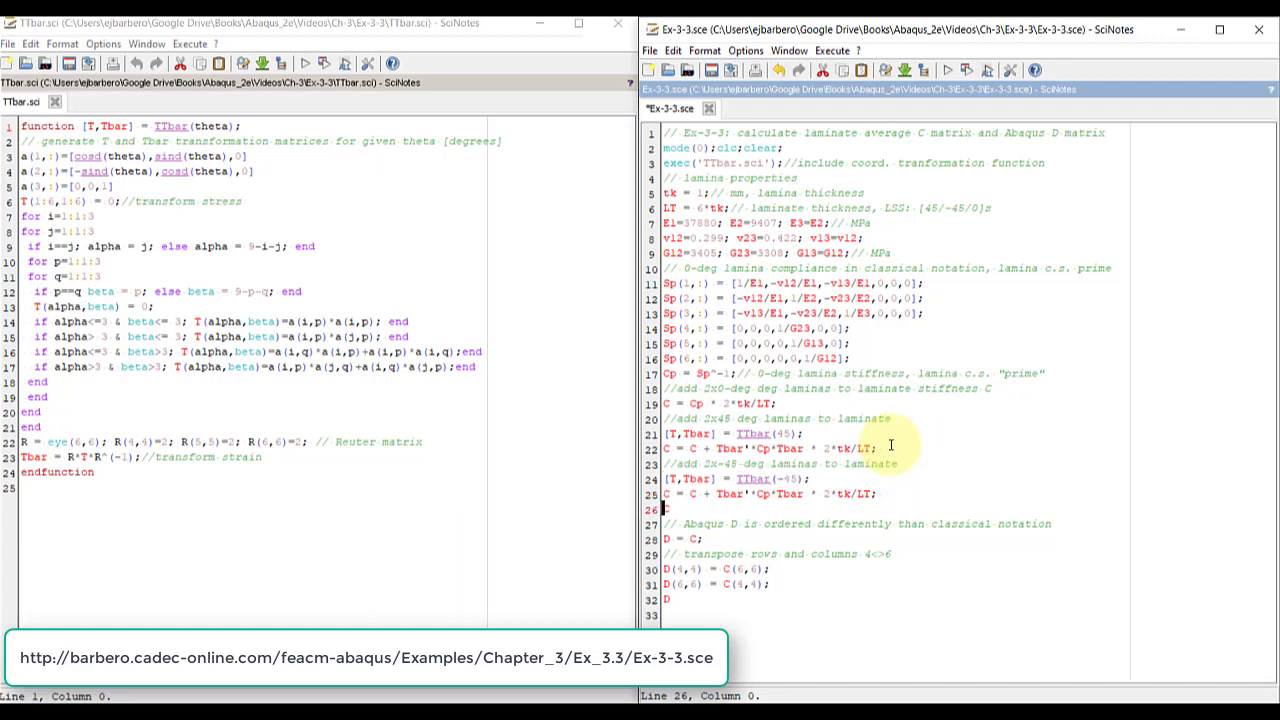
pyautogui.press('Right')
pyautogui.press('Right')
pyautogui.press('Right')
pyautogui.press('Right')
pyautogui.press('Right')
pyautogui.press('Right')
pyautogui.press('Right')
pyautogui.press('Right')
pyautogui.press('Right')
pyautogui.press('Right')
pyautogui.press('Right')
pyautogui.press('Right')
pyautogui.press('Right')
pyautogui.press('Up')
pyautogui.press('Left')
pyautogui.hotkey('shift', 'Left')
pyautogui.hotkey('shift', 'Left')
pyautogui.hotkey('shift', 'Left')
pyautogui.press('Down')
# Step: Step through lines 19 to 26 of the script, ending at line 26
pyautogui.press('Right')
pyautogui.press('Right')
pyautogui.press('Right')
pyautogui.press('Right')
pyautogui.press('Right')
pyautogui.press('Right')
pyautogui.hotkey('shift', 'Right')
pyautogui.hotkey('shift', 'Right')
pyautogui.hotkey('shift', 'Right')
pyautogui.hotkey('shift', 'Right')
pyautogui.press('Right')
pyautogui.press('Right')
pyautogui.press('Right')
pyautogui.press('Right')
pyautogui.press('Right')
pyautogui.press('Home')
pyautogui.press('Up')
pyautogui.press('Up')
pyautogui.press('Up')
pyautogui.press('Up')
pyautogui.press('Up')
pyautogui.press('Up')
pyautogui.hotkey('shift', 'Down')
pyautogui.press('Down')
pyautogui.press('Down')
pyautogui.hotkey('shift', 'Down')
pyautogui.press('Down')
pyautogui.press('Down')
pyautogui.hotkey('shift', 'Down')
pyautogui.press('Right')
pyautogui.press('Right')
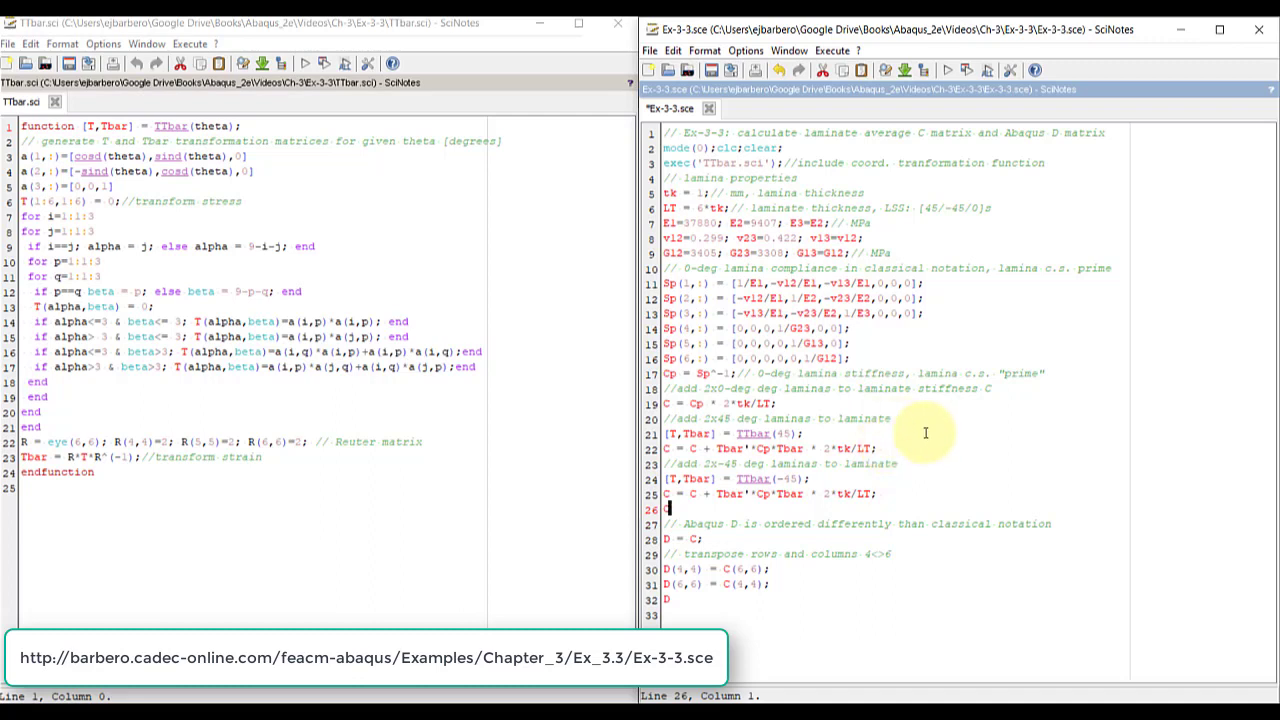
pyautogui.click(887, 494)
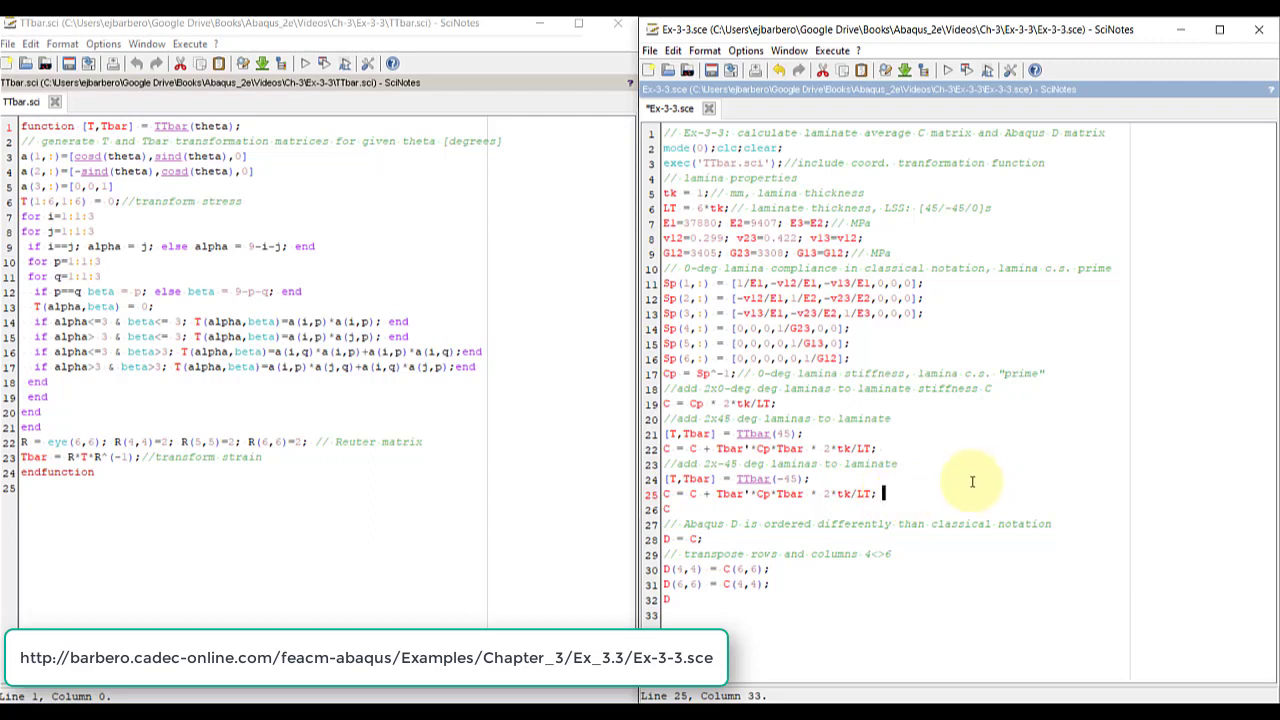
pyautogui.press('Right')
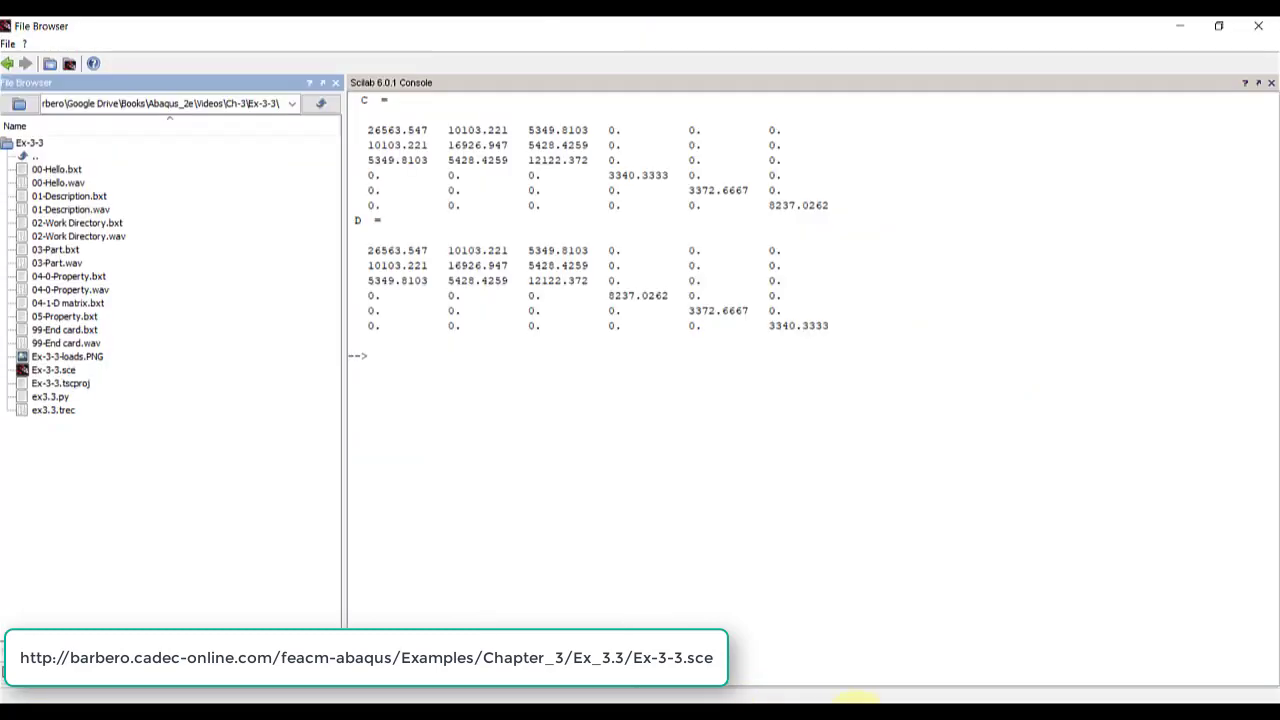
# Step: Bring SciNotes forward and save Ex-3-3.sce with Ctrl+S
pyautogui.hotkey('alt', 'Tab')
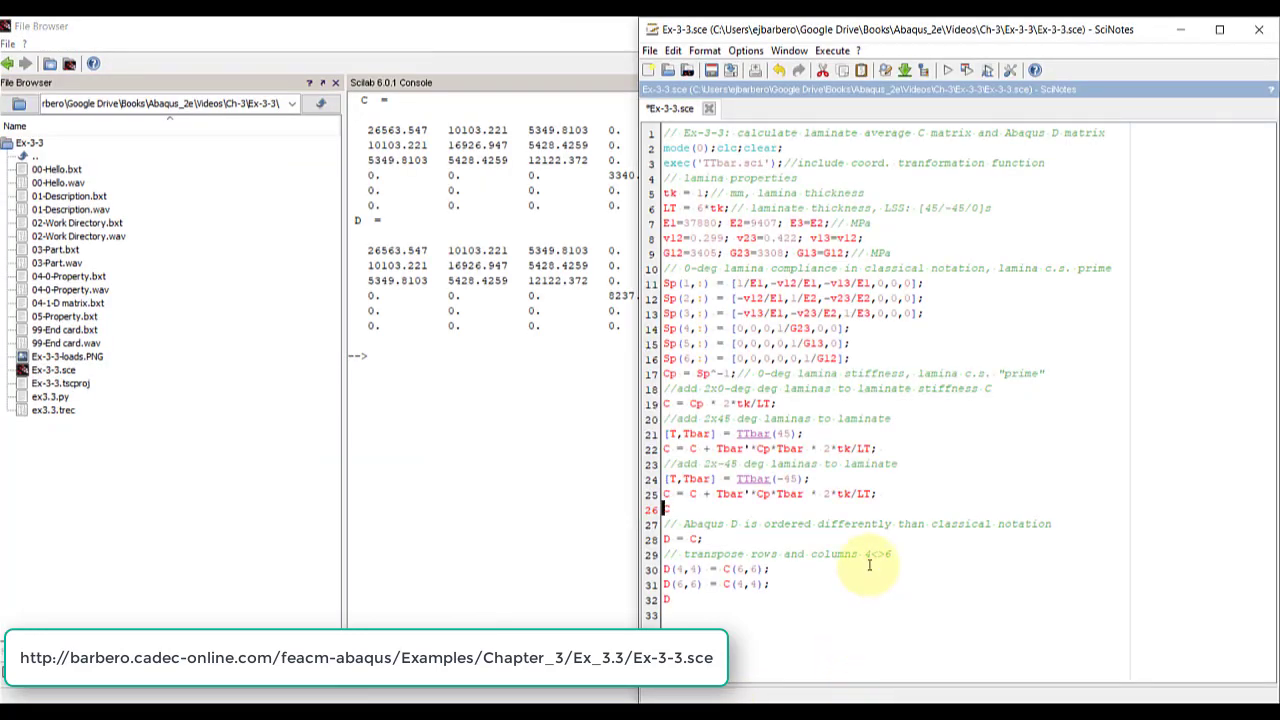
pyautogui.click(817, 512)
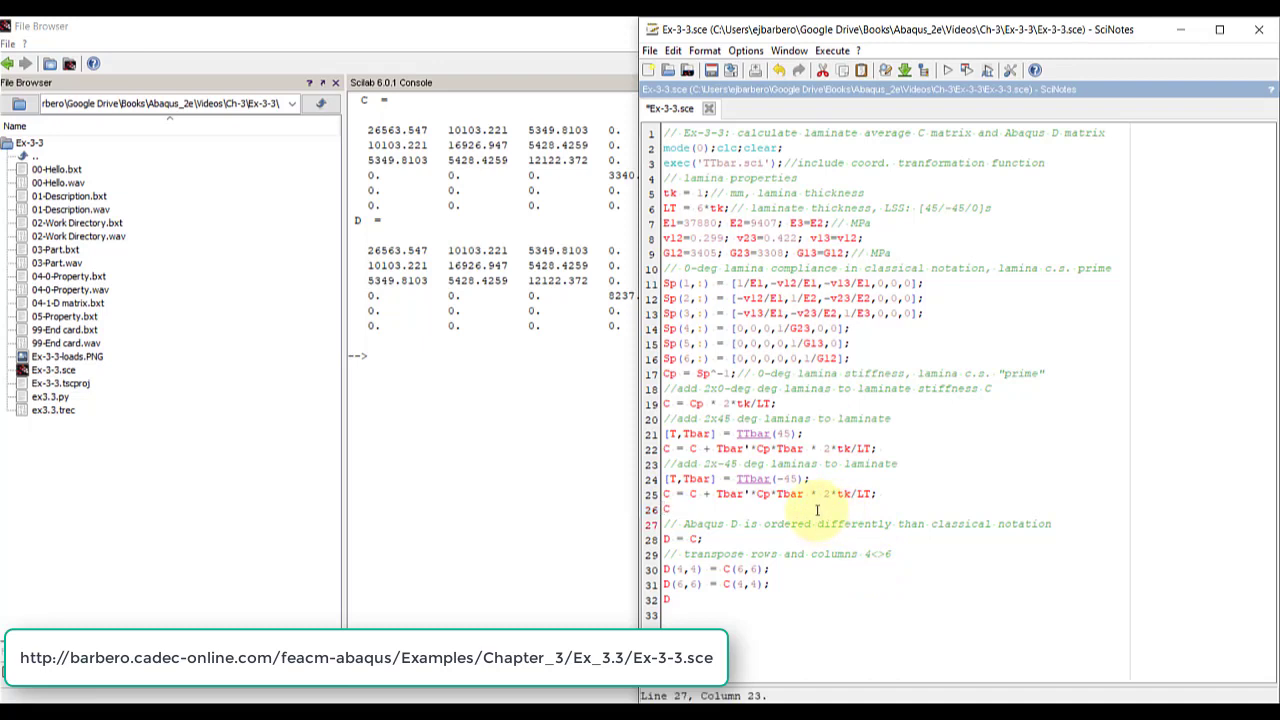
pyautogui.press('Up')
pyautogui.press('Home')
pyautogui.hotkey('ctrl', 's')
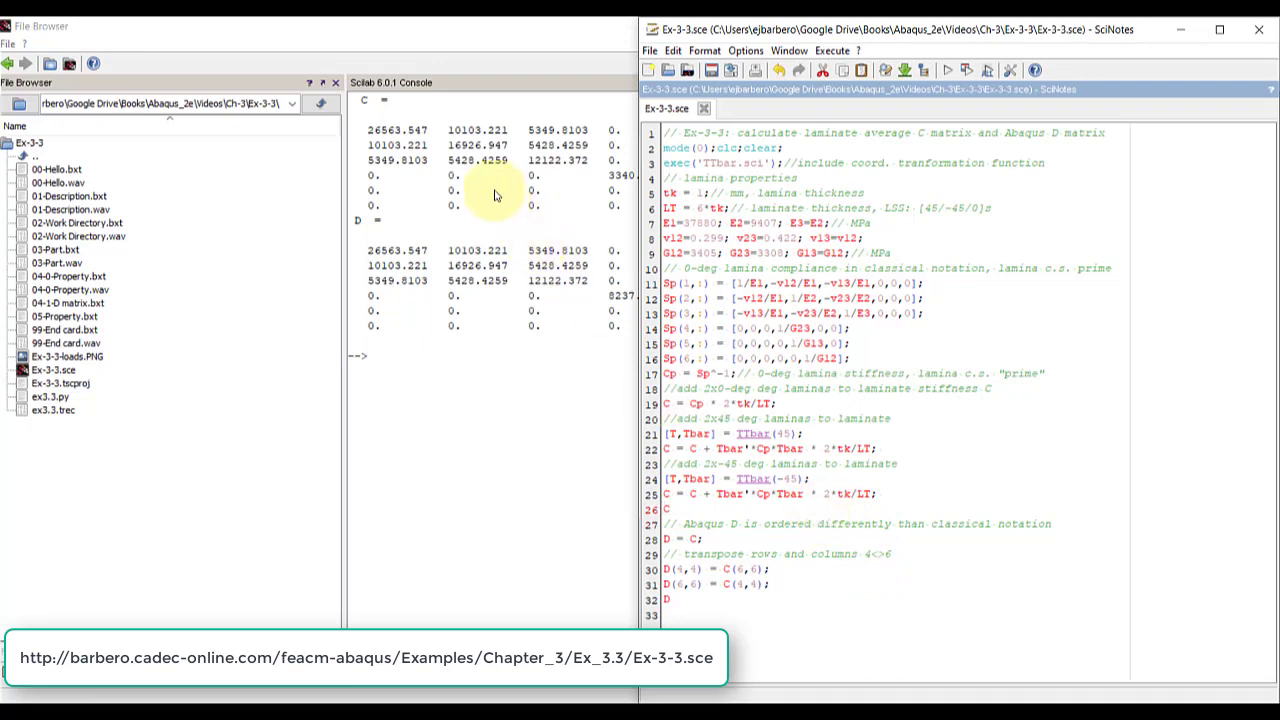
pyautogui.click(377, 117)
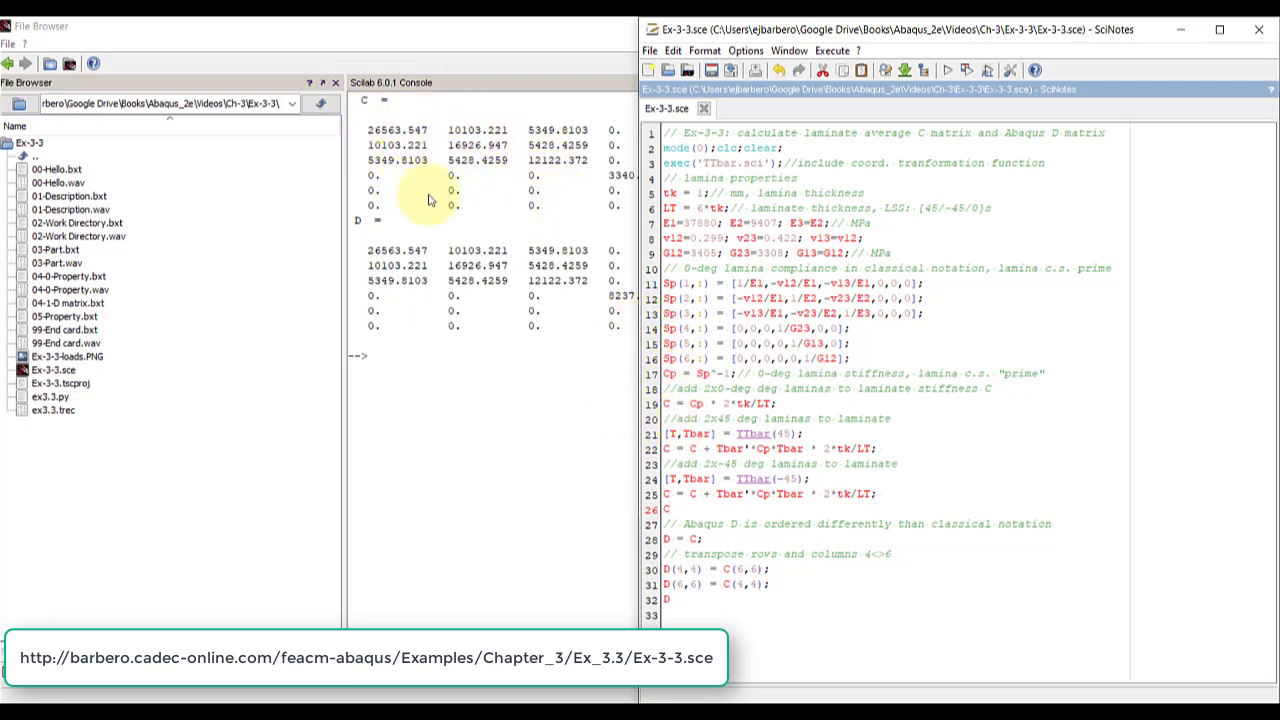
# Step: Highlight the D = C; line and the D(4,4) = C(6,6); line
pyautogui.click(696, 509)
pyautogui.press('Right')
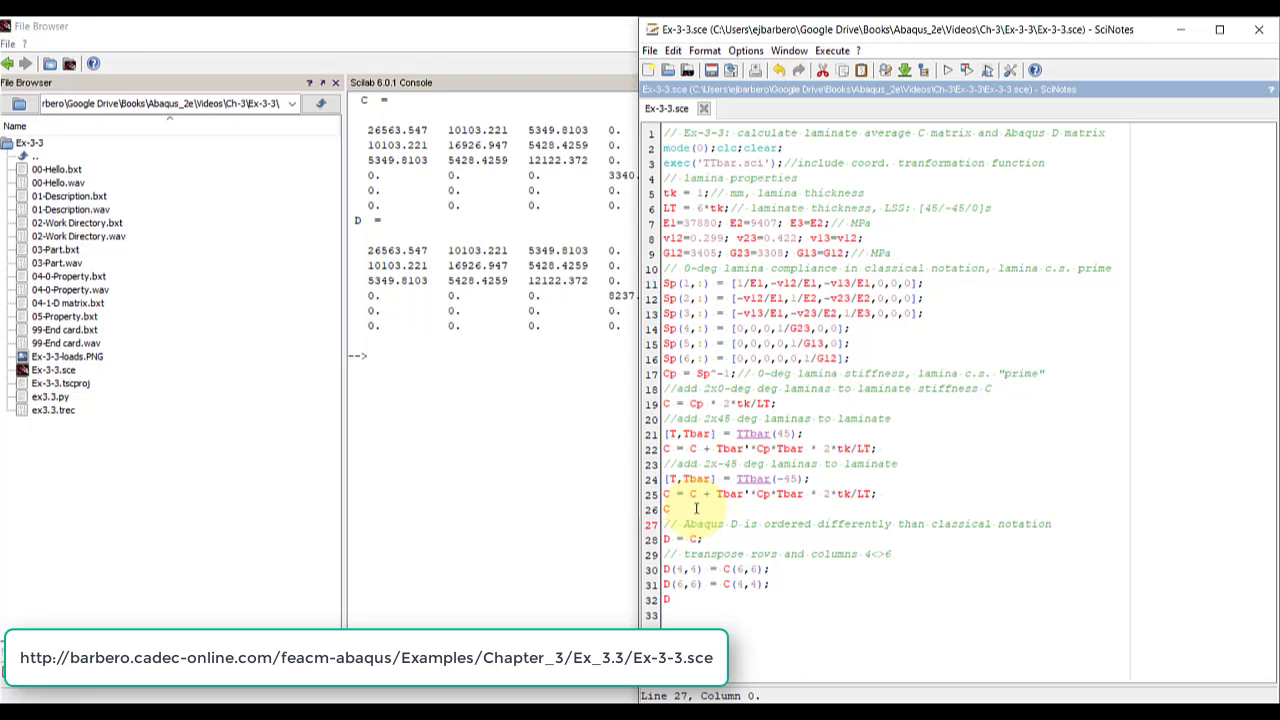
pyautogui.press('Down')
pyautogui.press('Right')
pyautogui.press('Right')
pyautogui.press('Home')
pyautogui.hotkey('shift', 'Down')
pyautogui.press('Down')
pyautogui.hotkey('shift', 'Down')
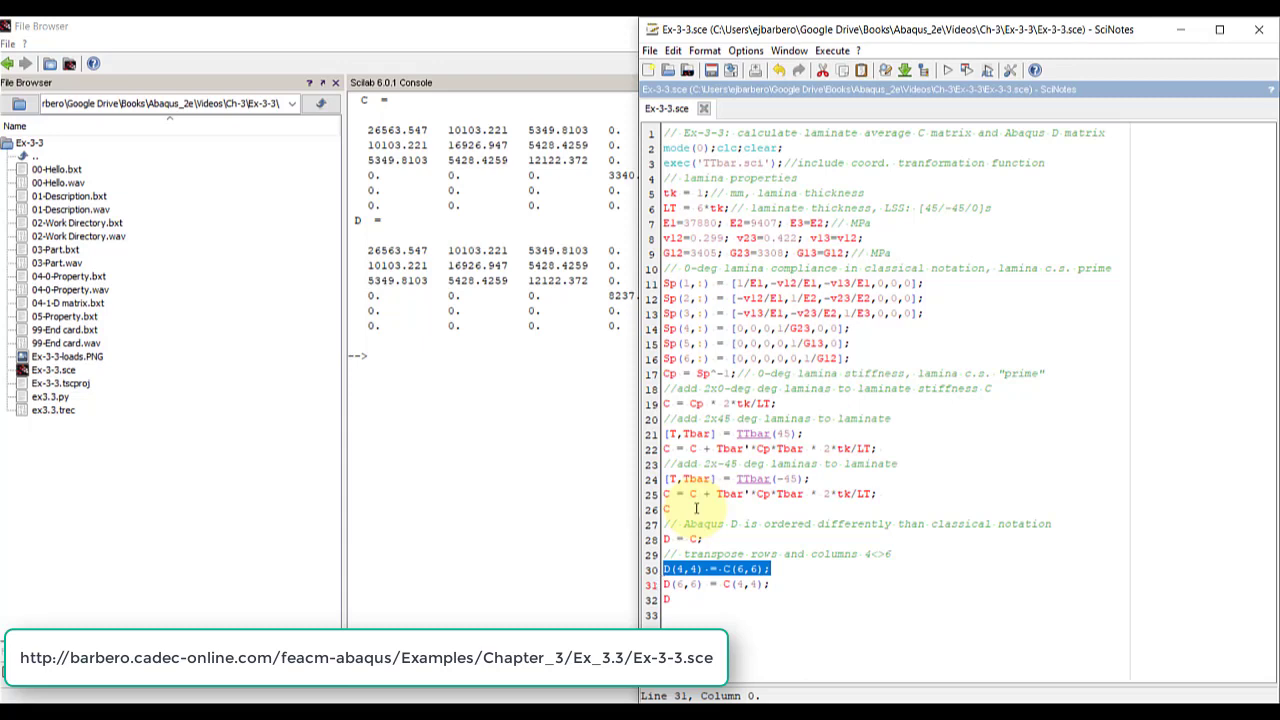
# Step: Highlight the D(6,6) = C(4,4); line and move to the empty line 33
pyautogui.press('Up')
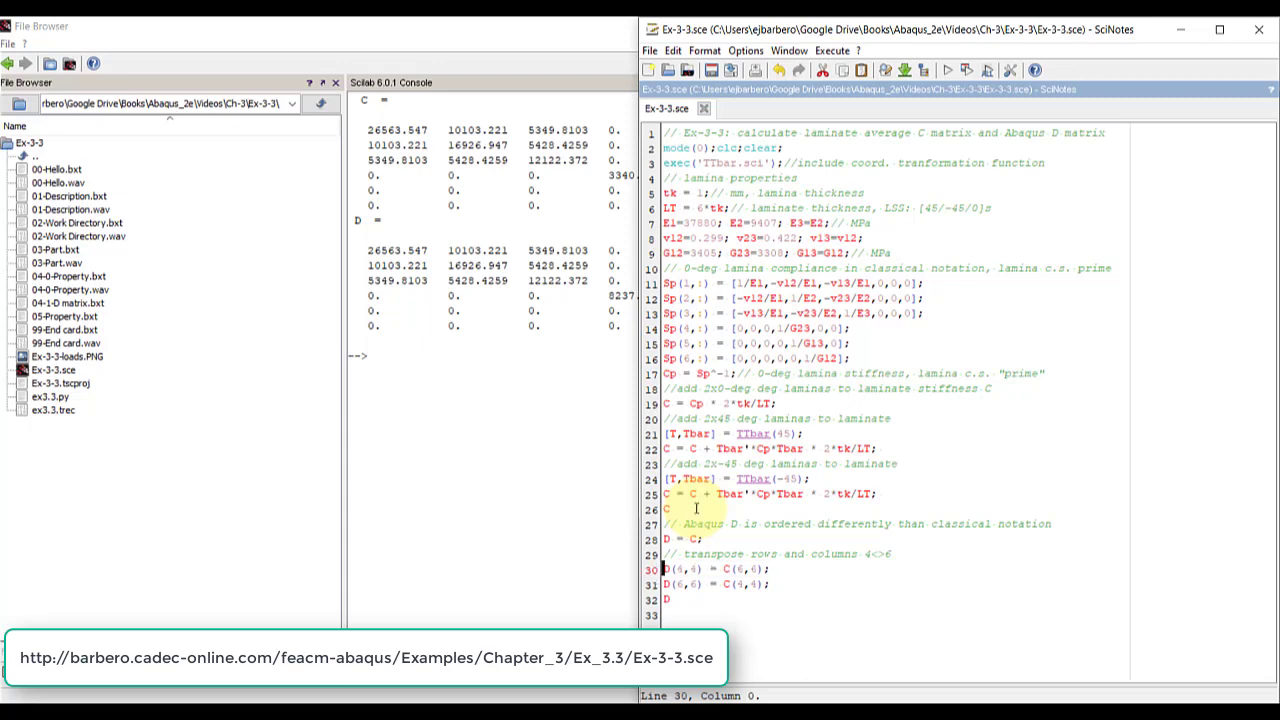
pyautogui.press('Down')
pyautogui.hotkey('shift', 'Down')
pyautogui.press('Down')
pyautogui.press('Left')
pyautogui.press('Right')
# Step: In the console, mark the 3340.3333 and 8237.0262 entries in matrices C and D
pyautogui.click(542, 353)
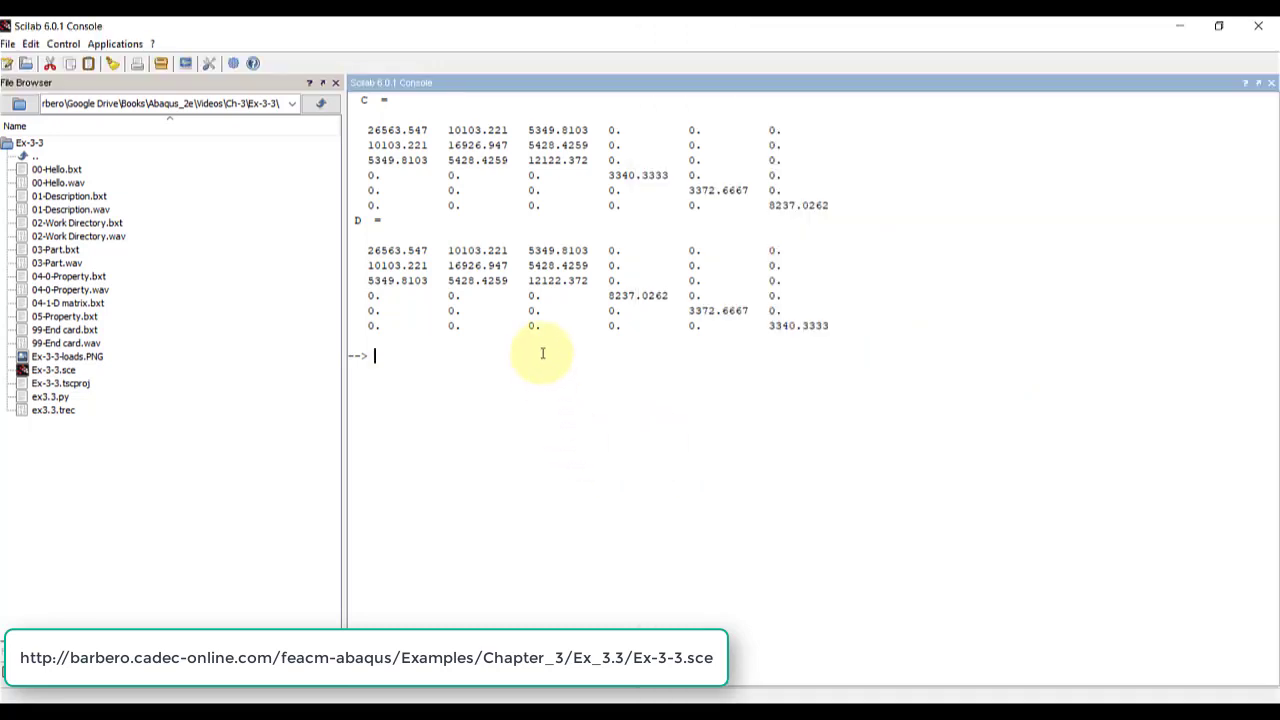
pyautogui.doubleClick(636, 175)
pyautogui.doubleClick(798, 325)
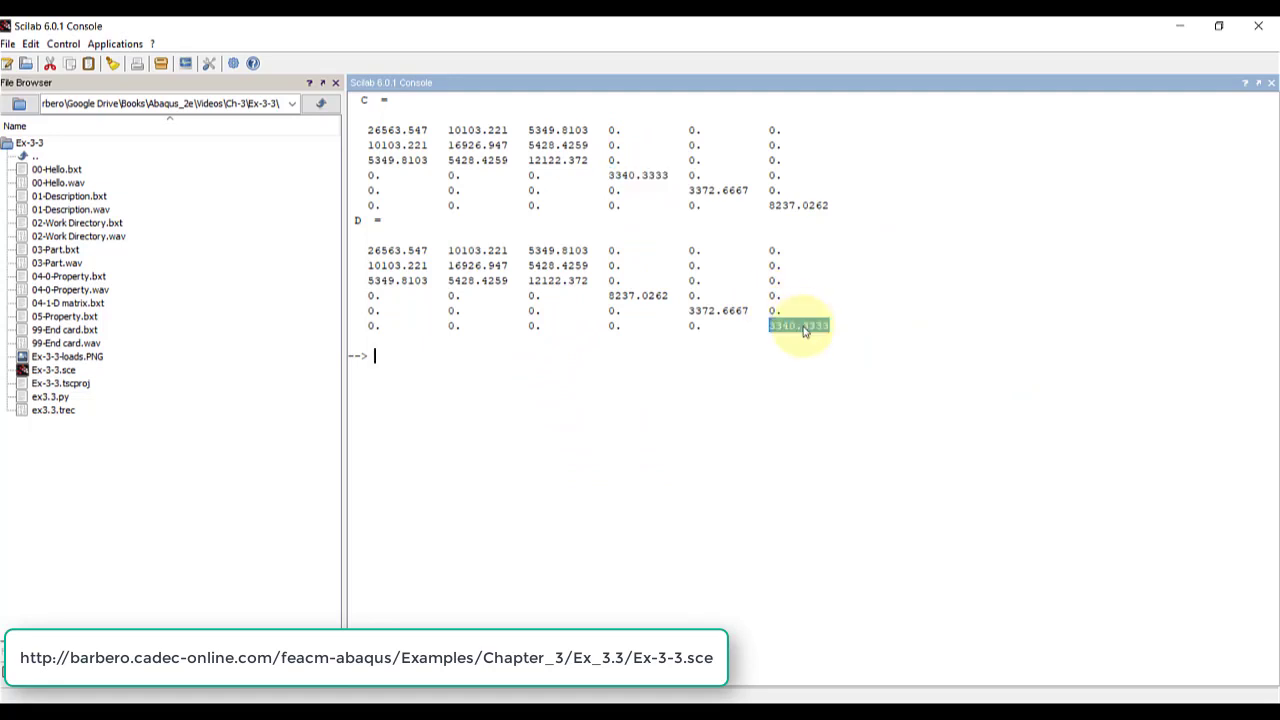
pyautogui.doubleClick(790, 207)
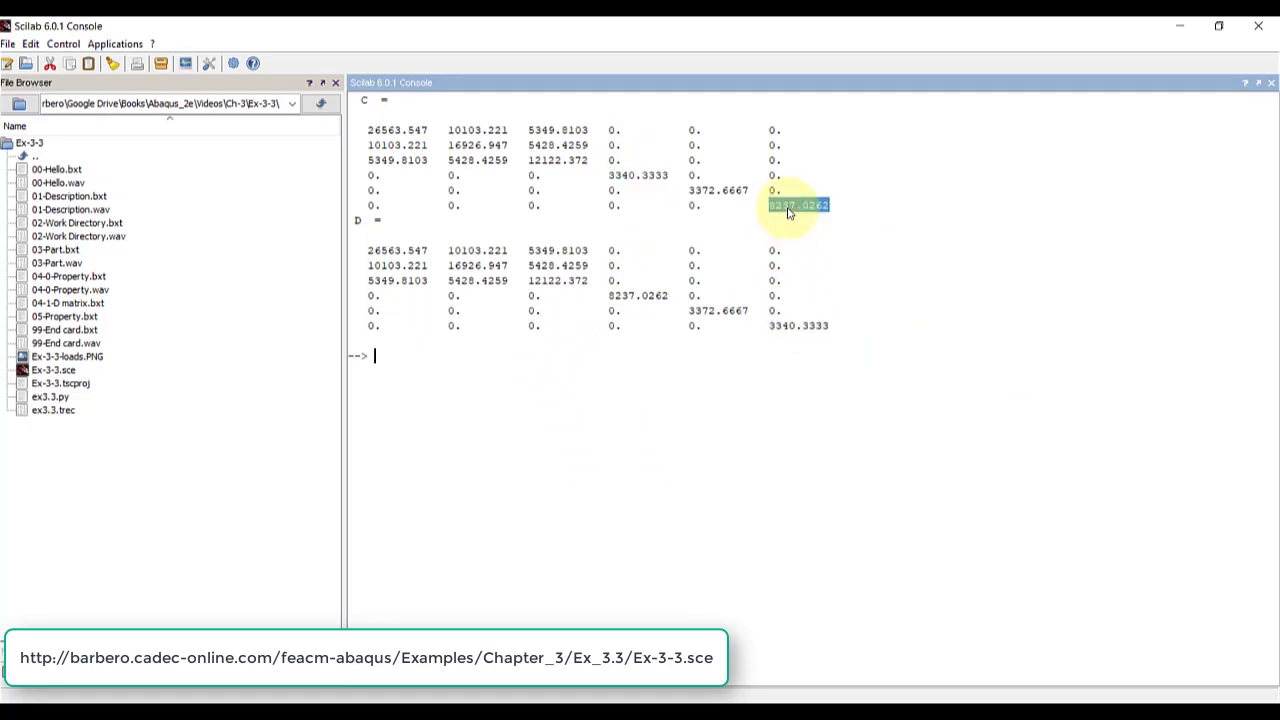
pyautogui.doubleClick(638, 296)
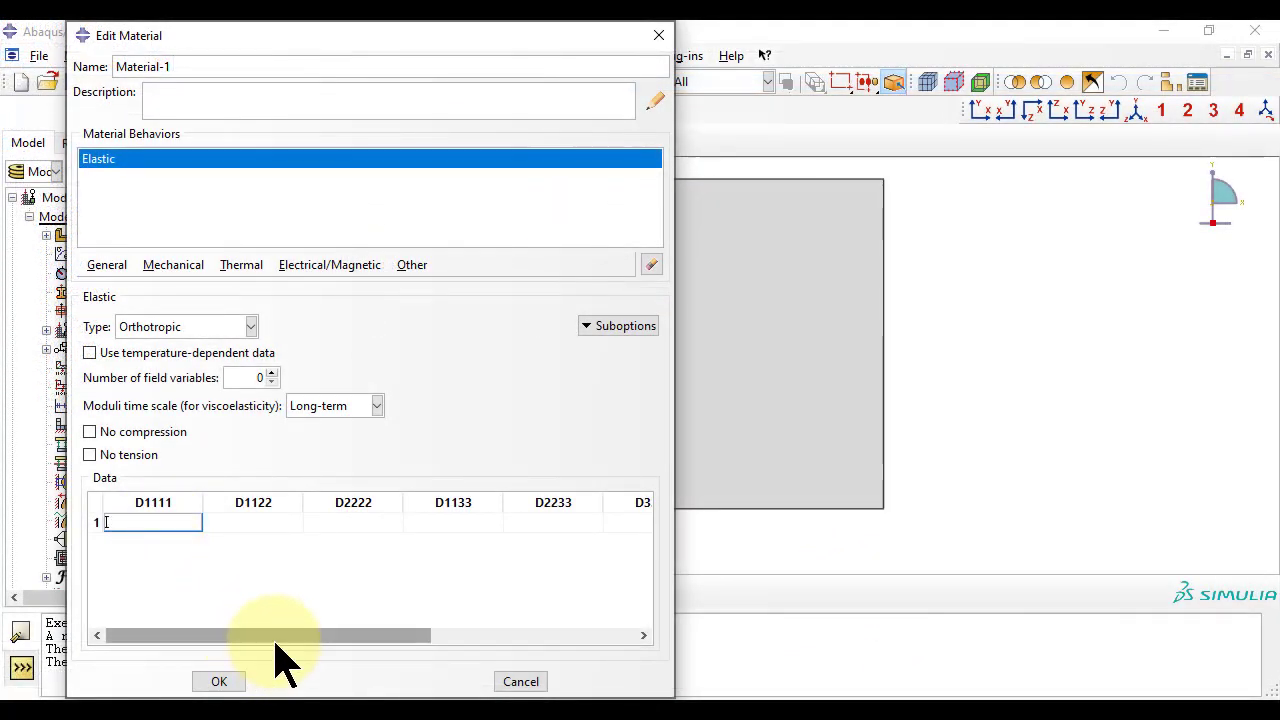
# Step: Enter D1111 = 26677.59, paste the remaining orthotropic constants from D1122, and confirm Material-1
pyautogui.moveTo(291, 637); pyautogui.dragTo(223, 625)
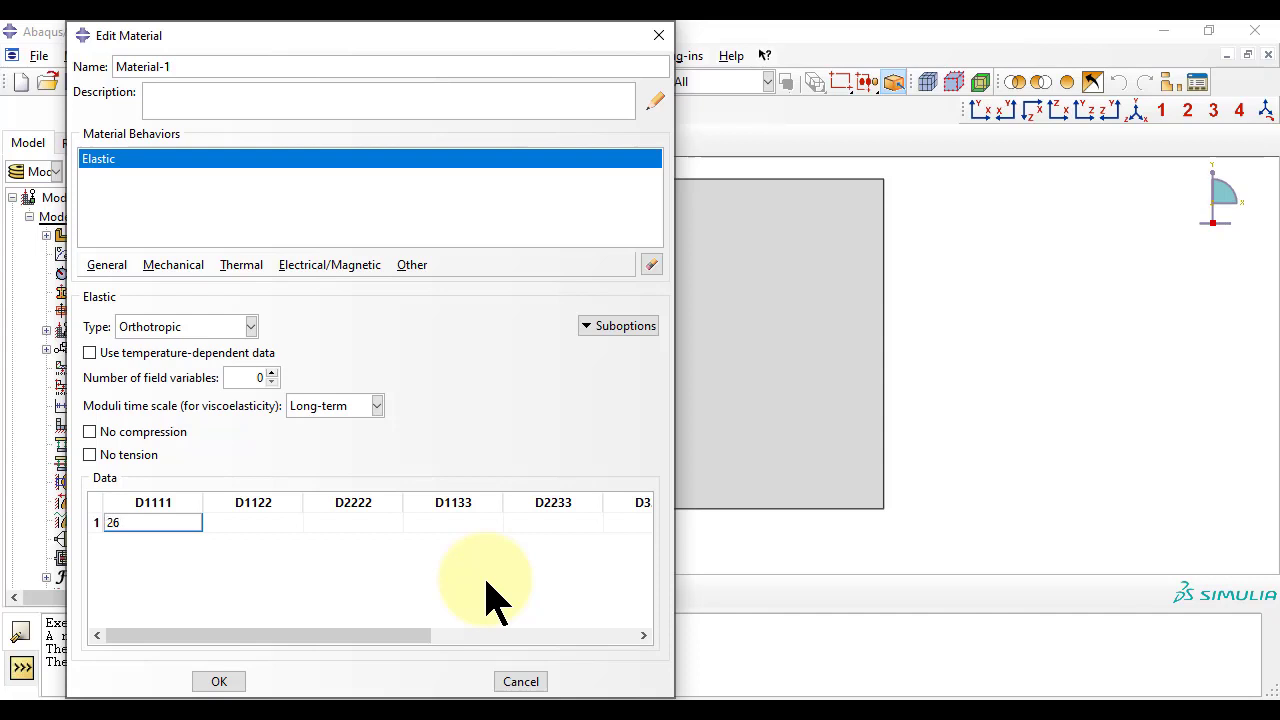
pyautogui.write('677.59')
pyautogui.click(252, 522)
pyautogui.hotkey('ctrl', 'v')
pyautogui.click(219, 682)
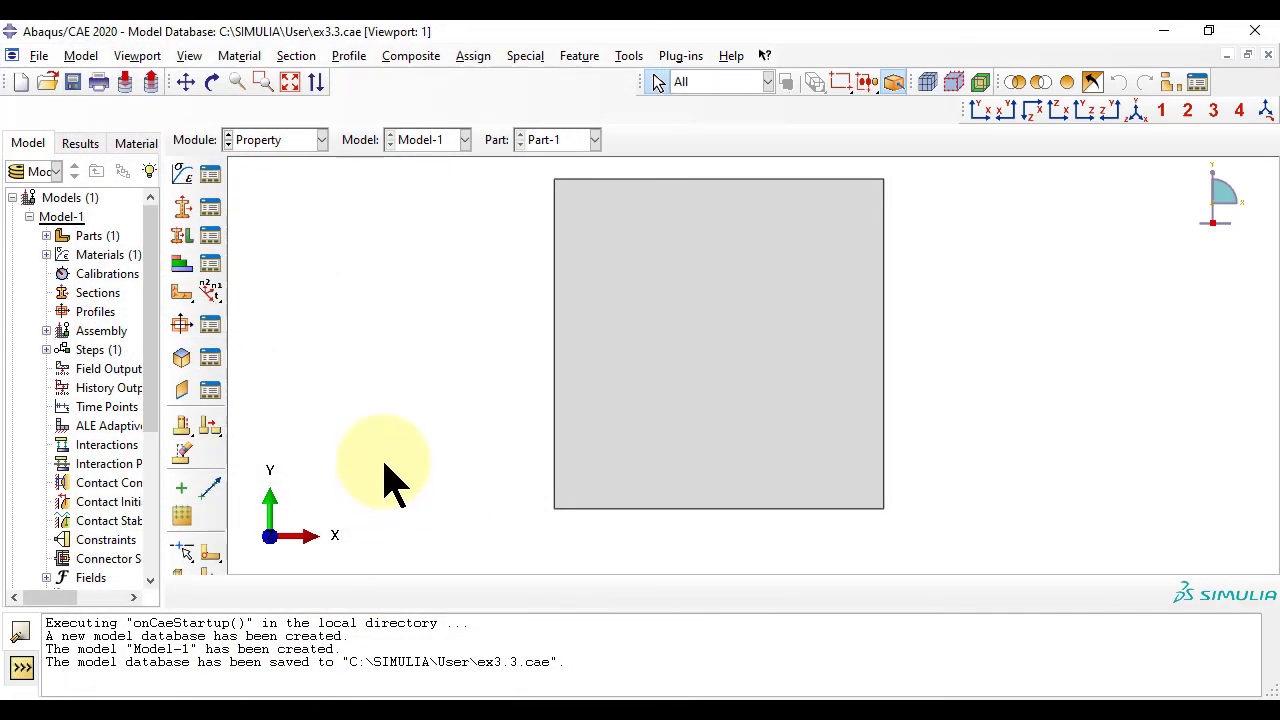
# Step: Create Section-1, a homogeneous shell section of thickness 6 using Material-1
pyautogui.click(300, 56)
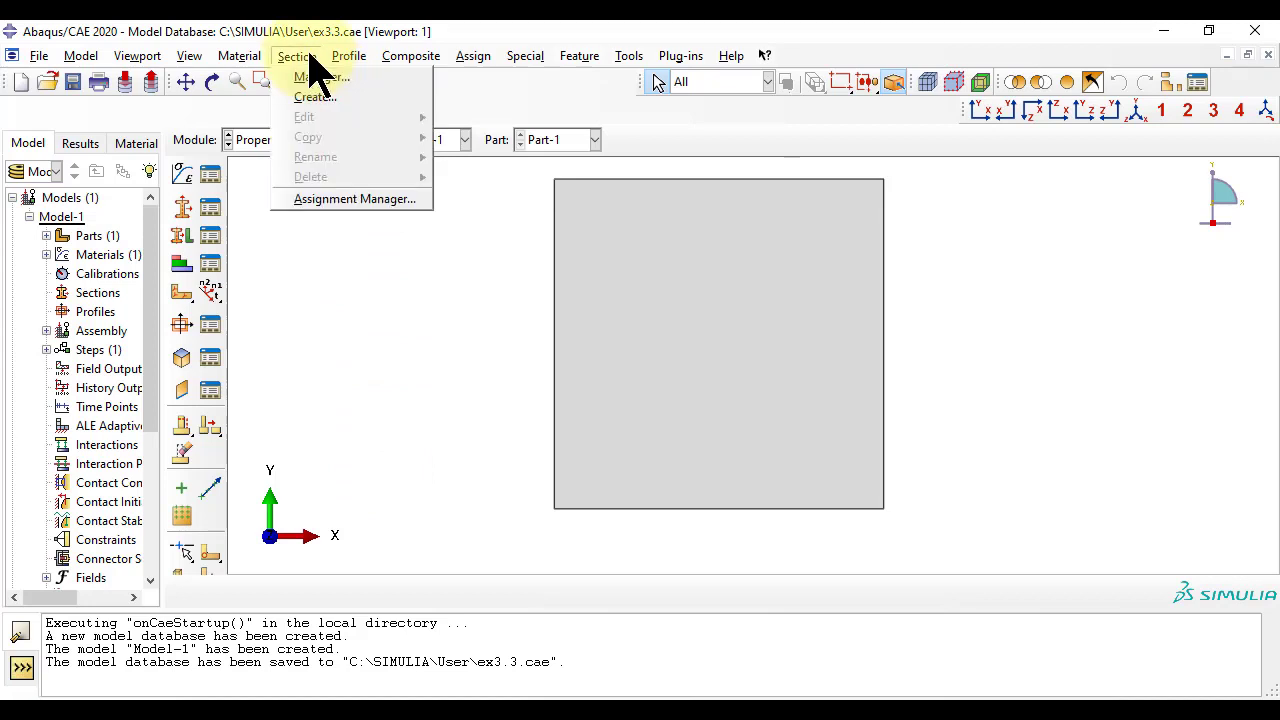
pyautogui.click(318, 98)
pyautogui.click(260, 183)
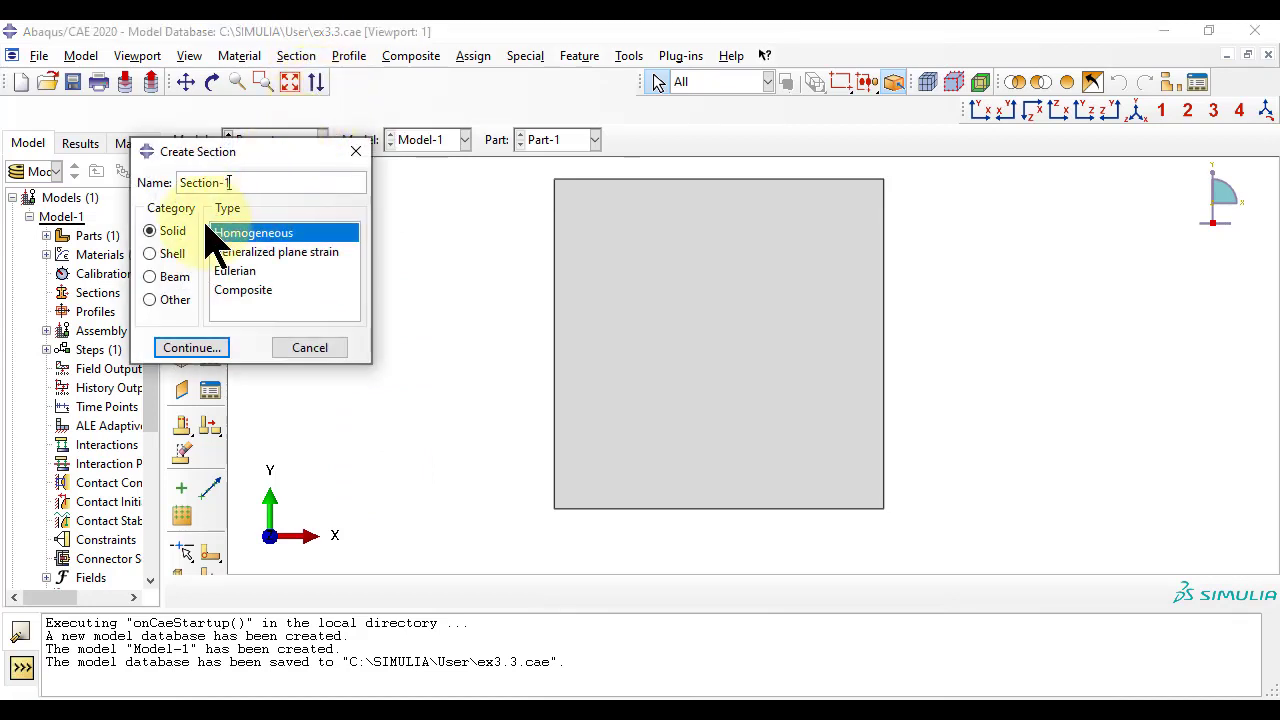
pyautogui.click(178, 231)
pyautogui.click(170, 253)
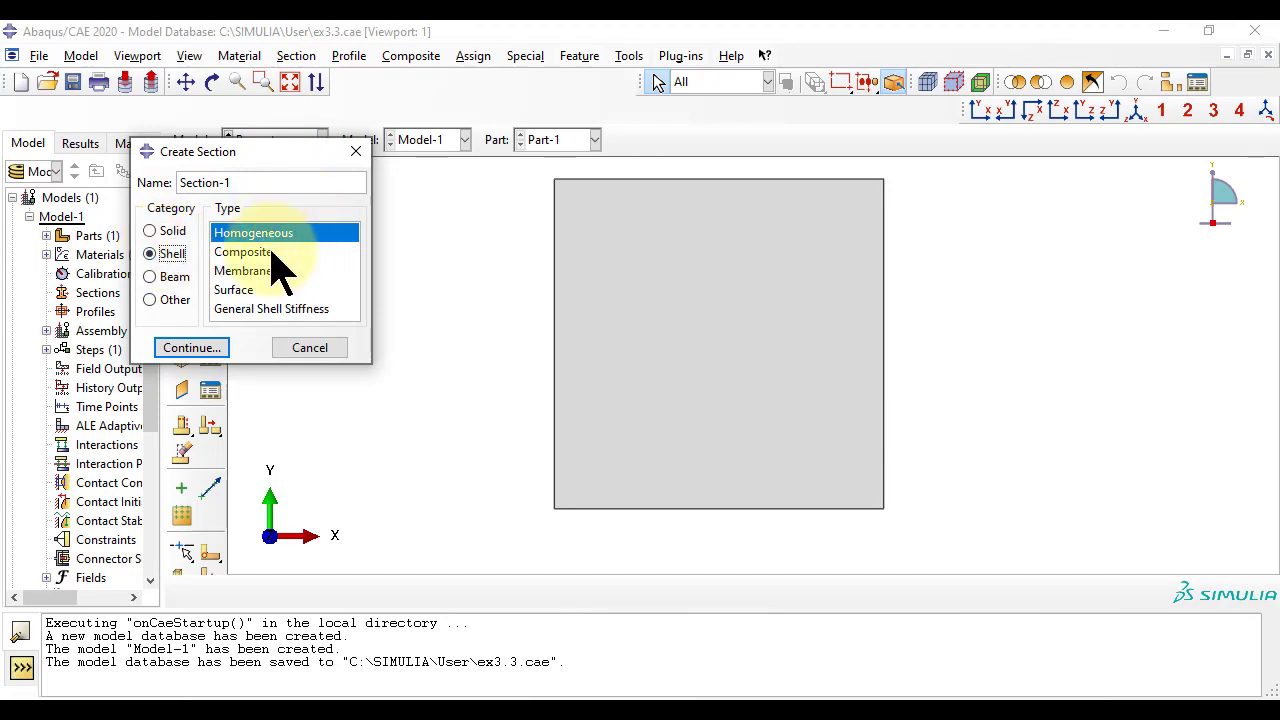
pyautogui.click(212, 348)
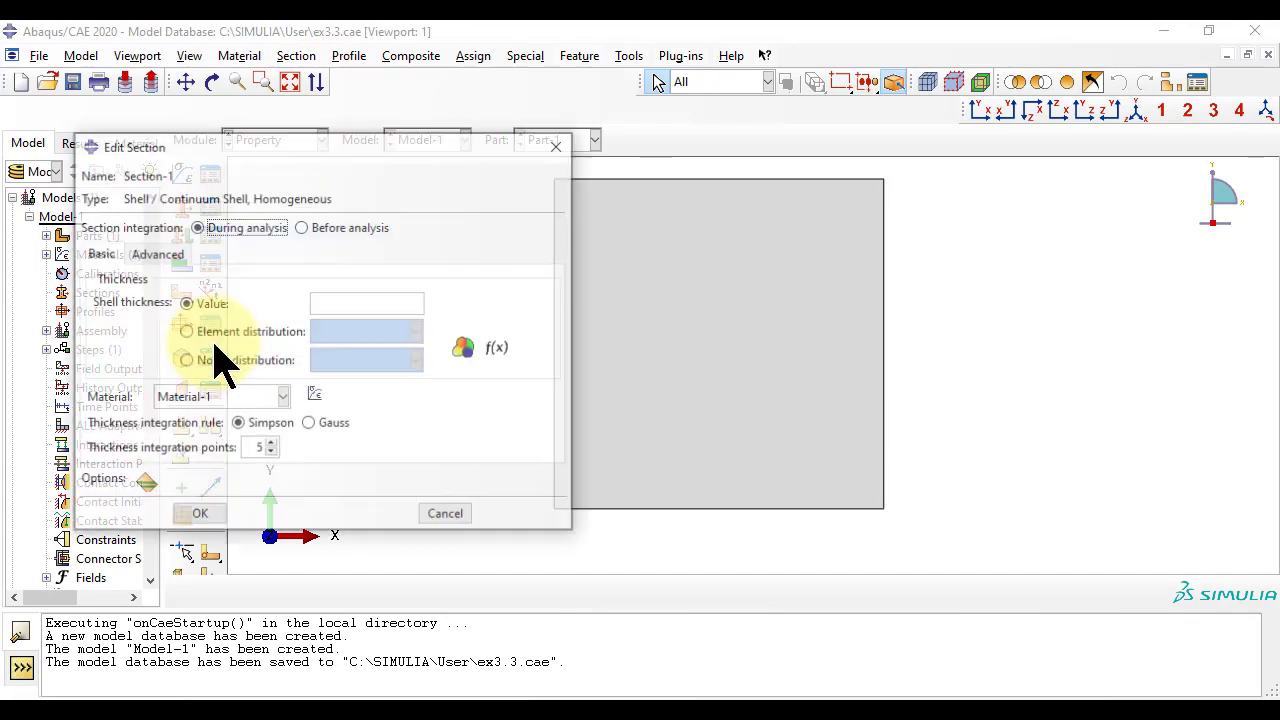
pyautogui.click(360, 302)
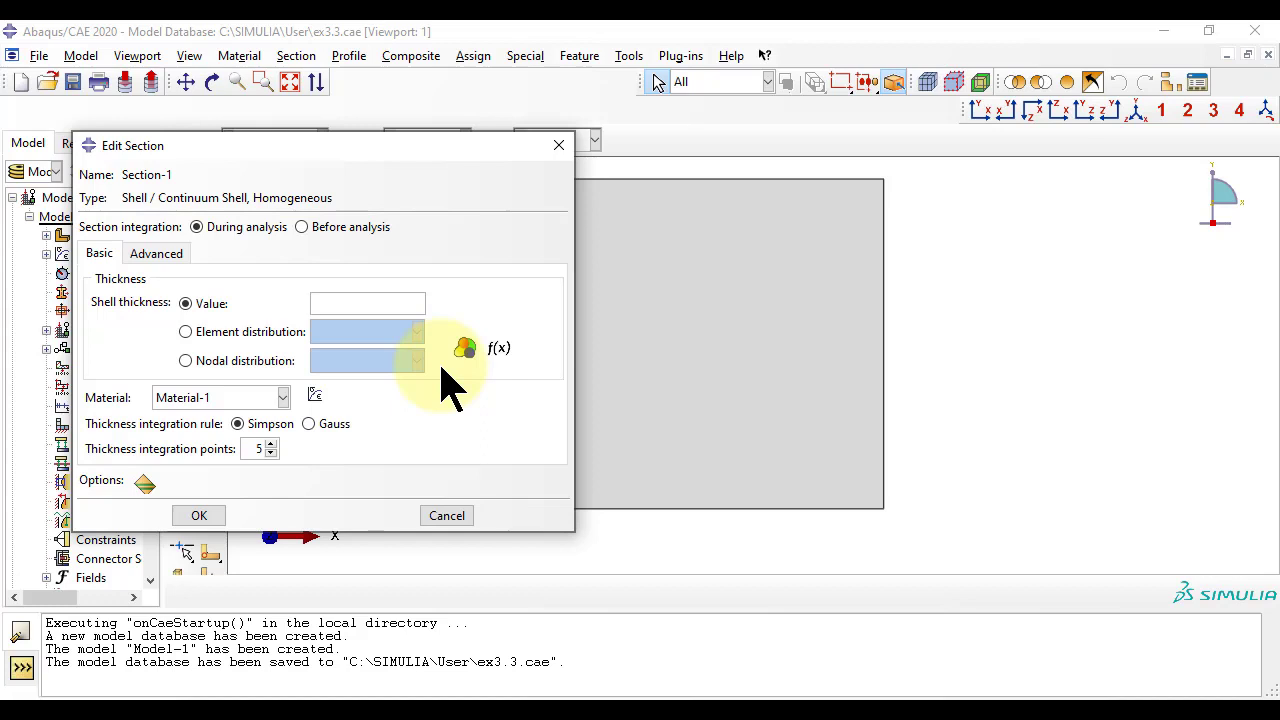
pyautogui.click(258, 404)
pyautogui.click(258, 420)
pyautogui.click(199, 515)
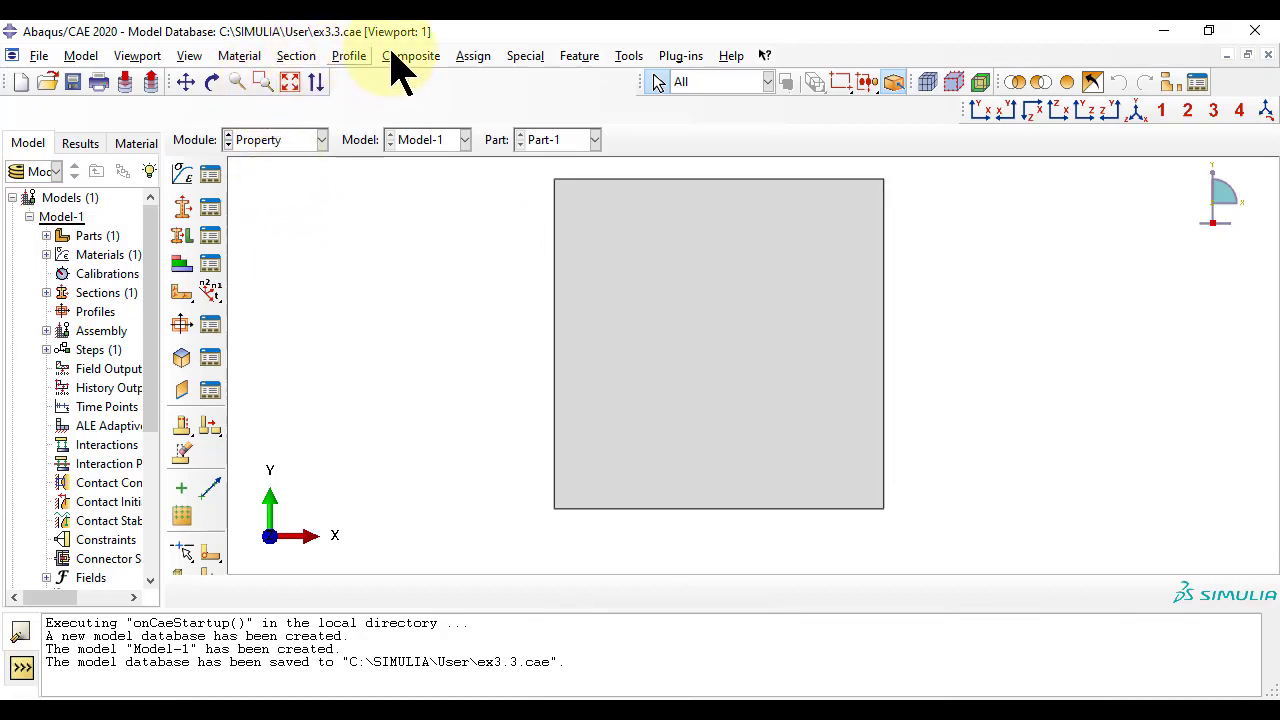
# Step: Assign Section-1 to the plate face
pyautogui.click(472, 56)
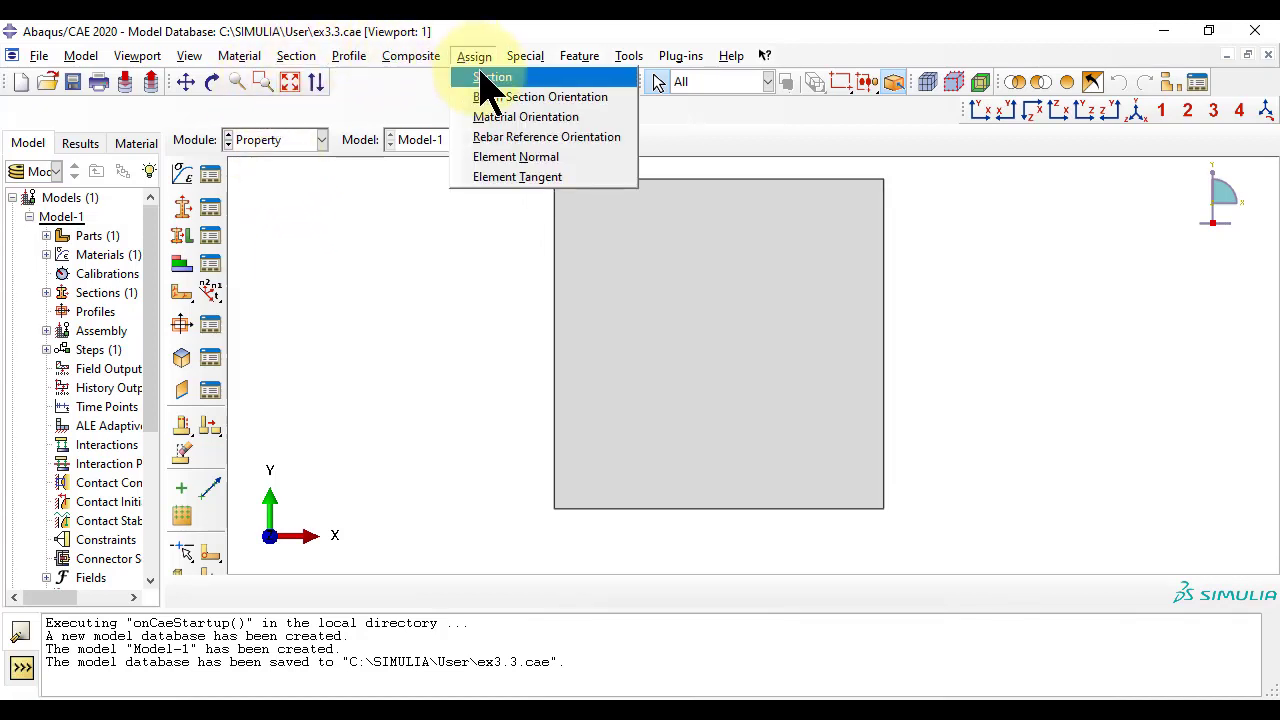
pyautogui.click(490, 80)
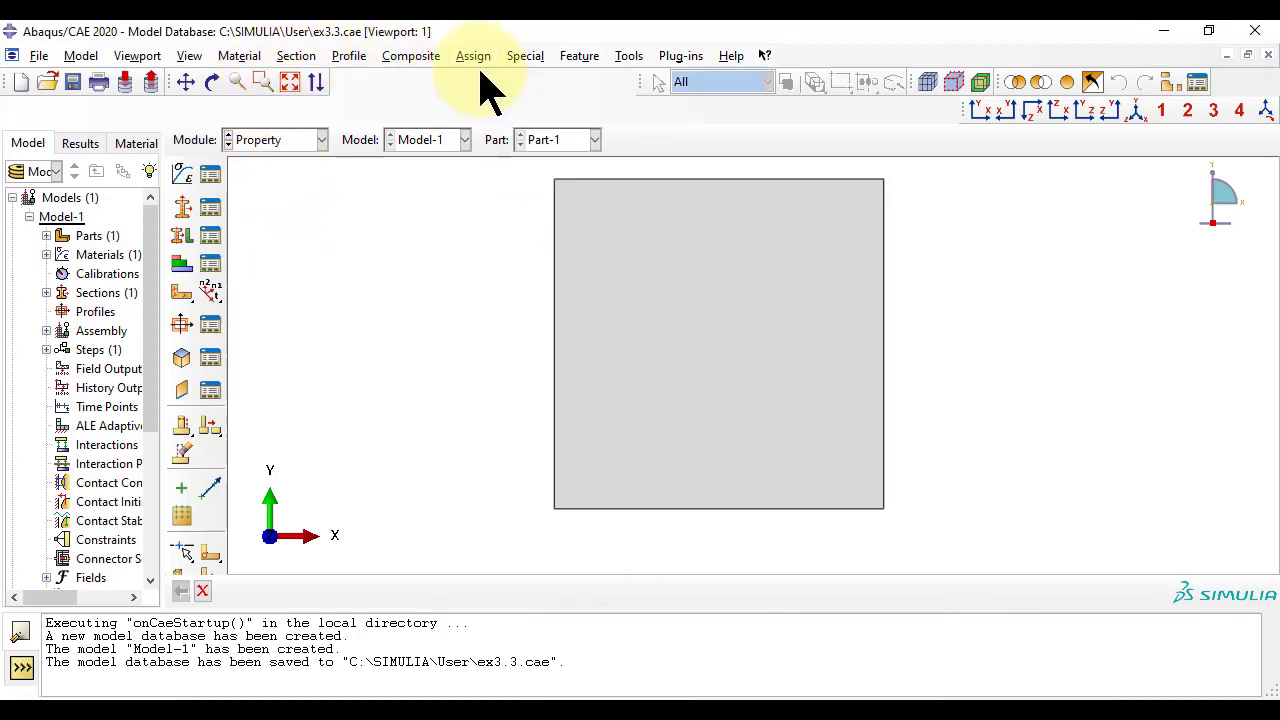
pyautogui.click(727, 352)
pyautogui.click(640, 592)
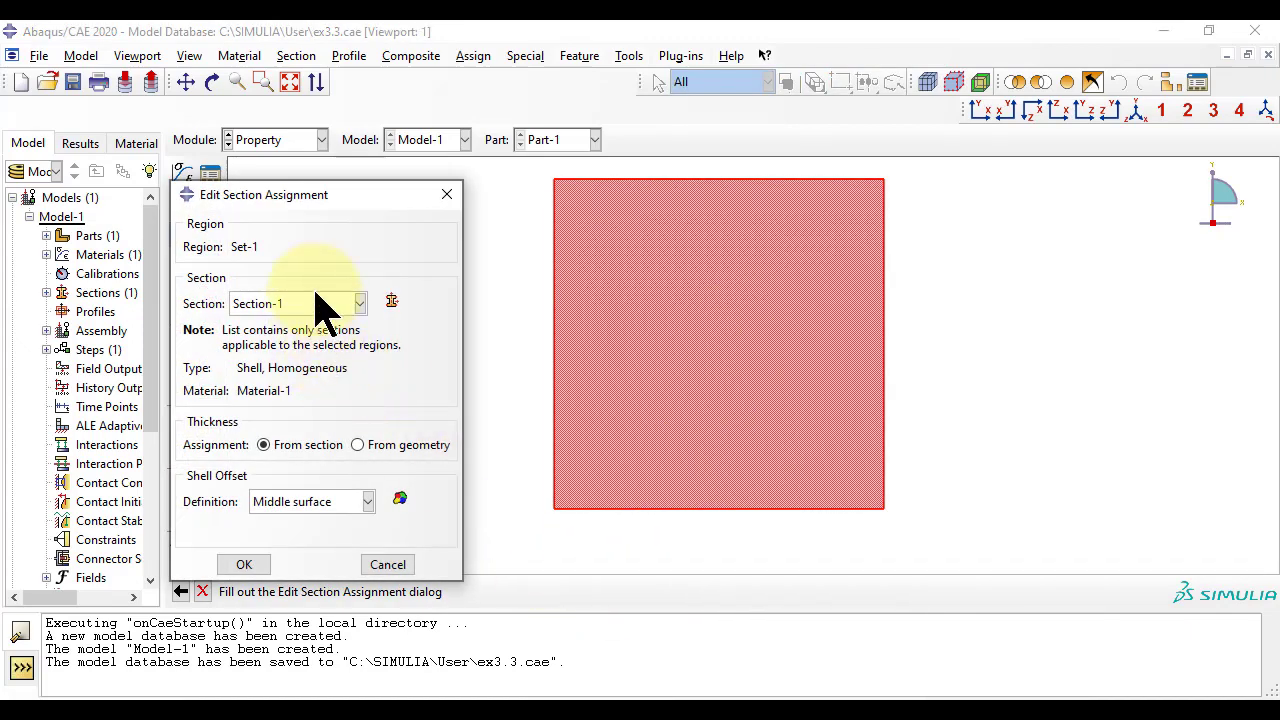
pyautogui.click(323, 308)
pyautogui.click(335, 326)
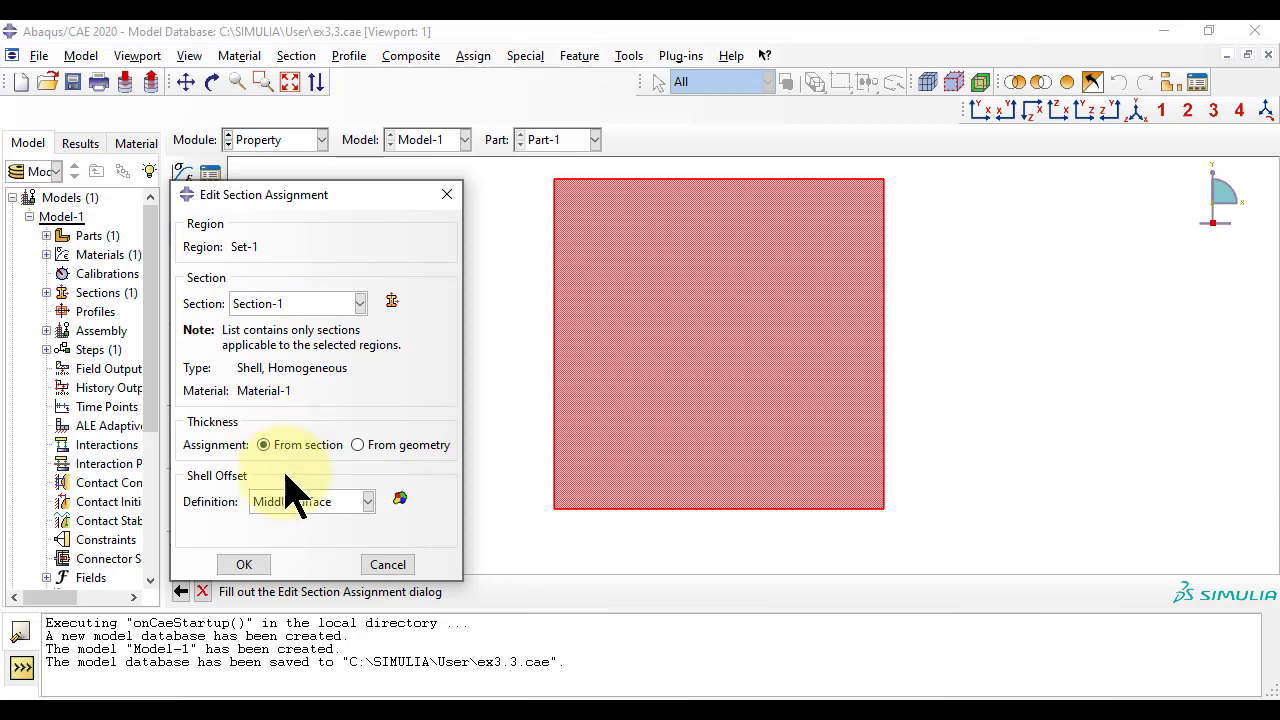
pyautogui.click(245, 565)
# Step: Add an instance of Part-1 to the assembly
pyautogui.click(303, 145)
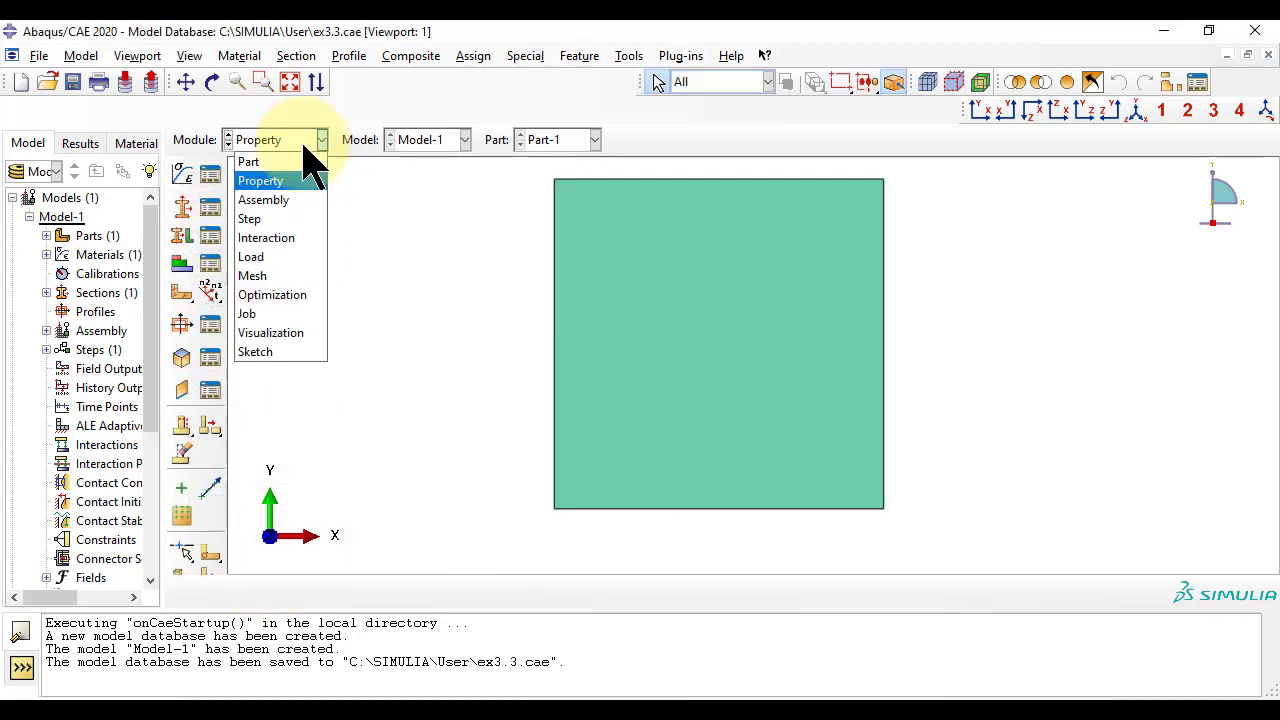
pyautogui.click(270, 199)
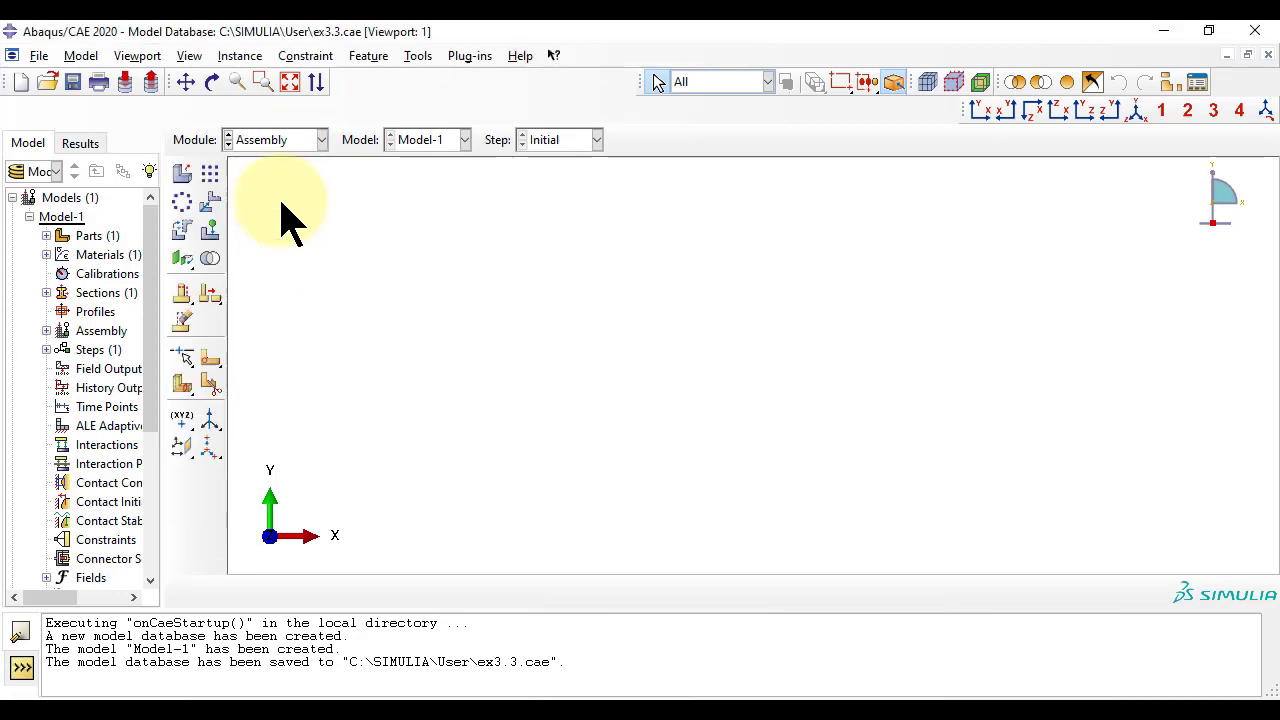
pyautogui.click(240, 56)
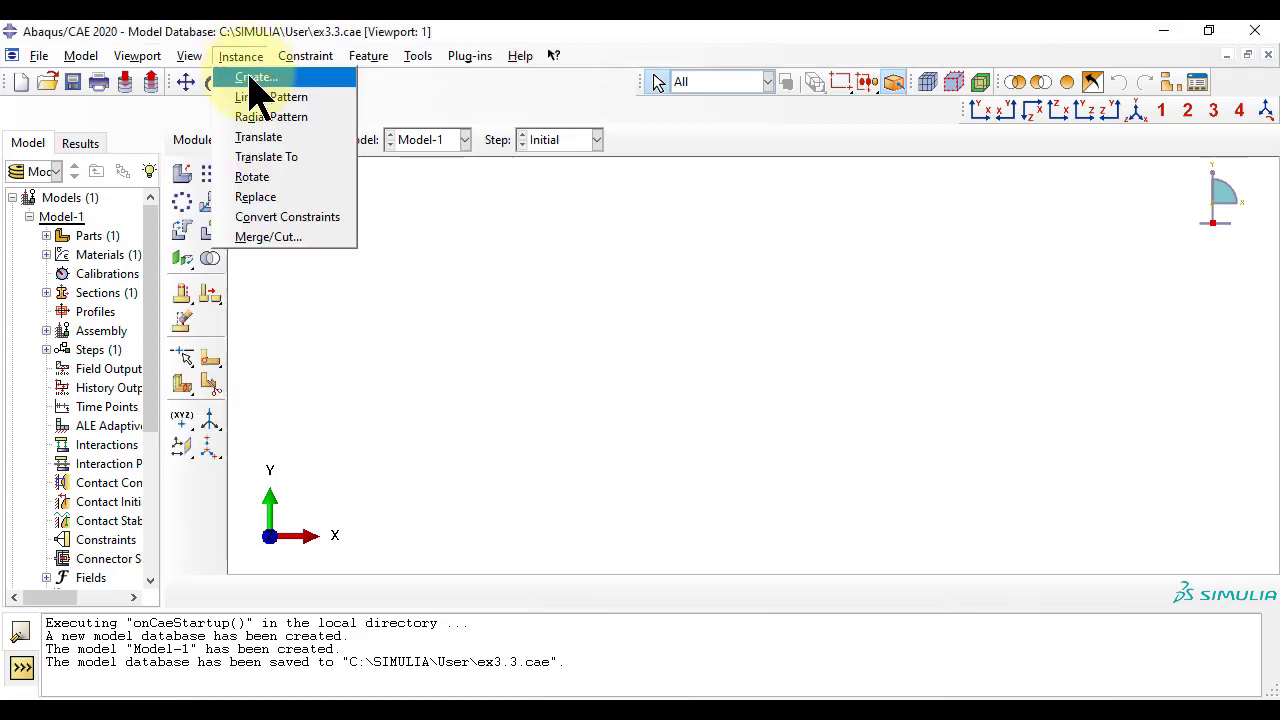
pyautogui.click(256, 80)
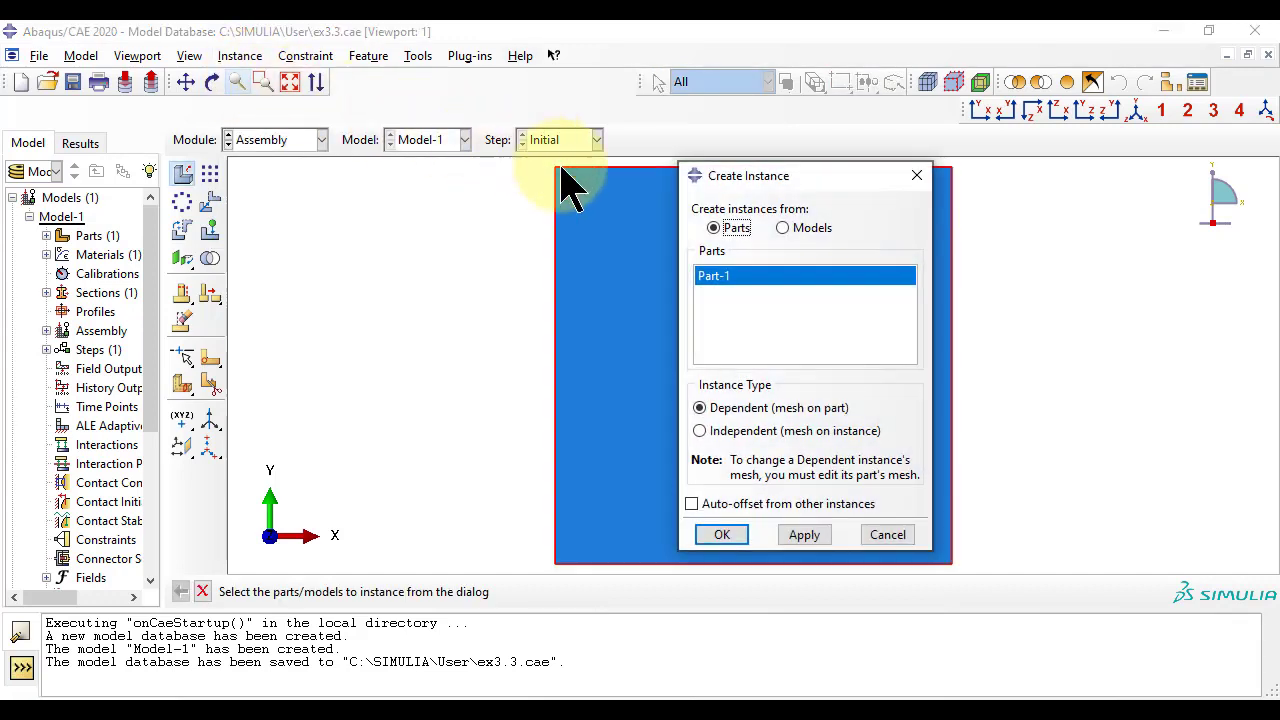
pyautogui.click(722, 535)
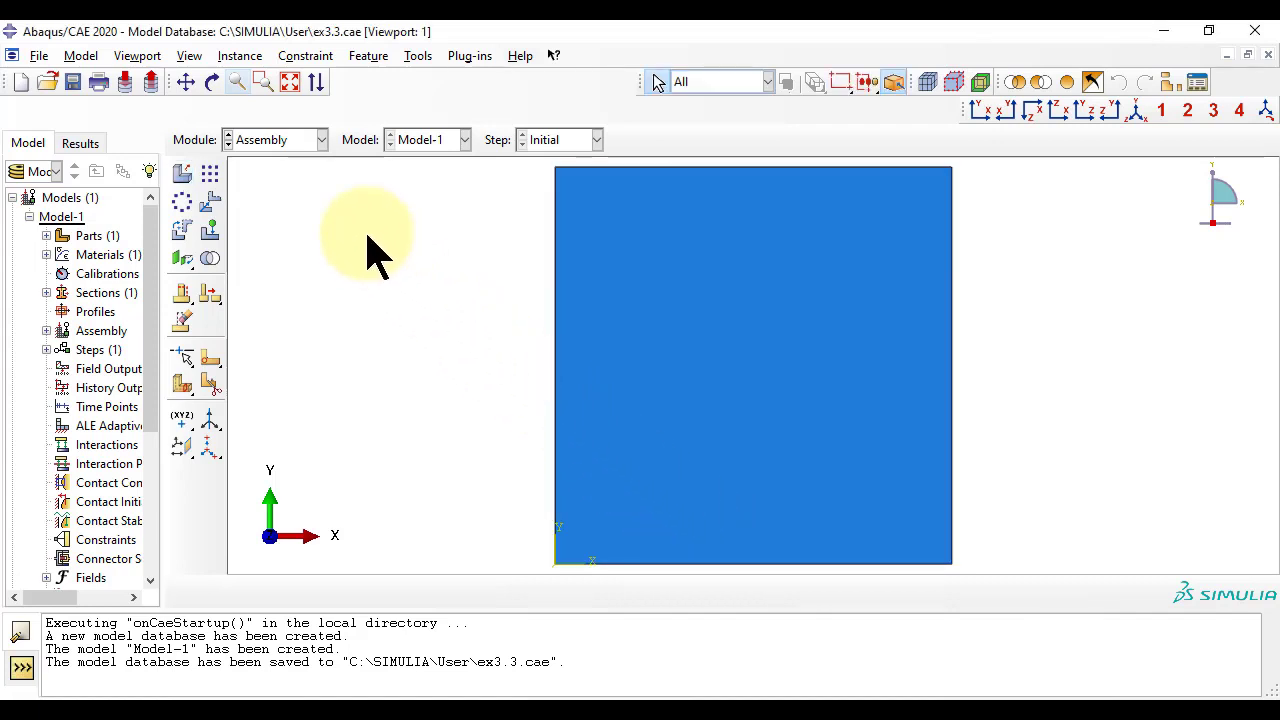
# Step: Create Step-1, a Static, General step after Initial, with default settings
pyautogui.click(322, 142)
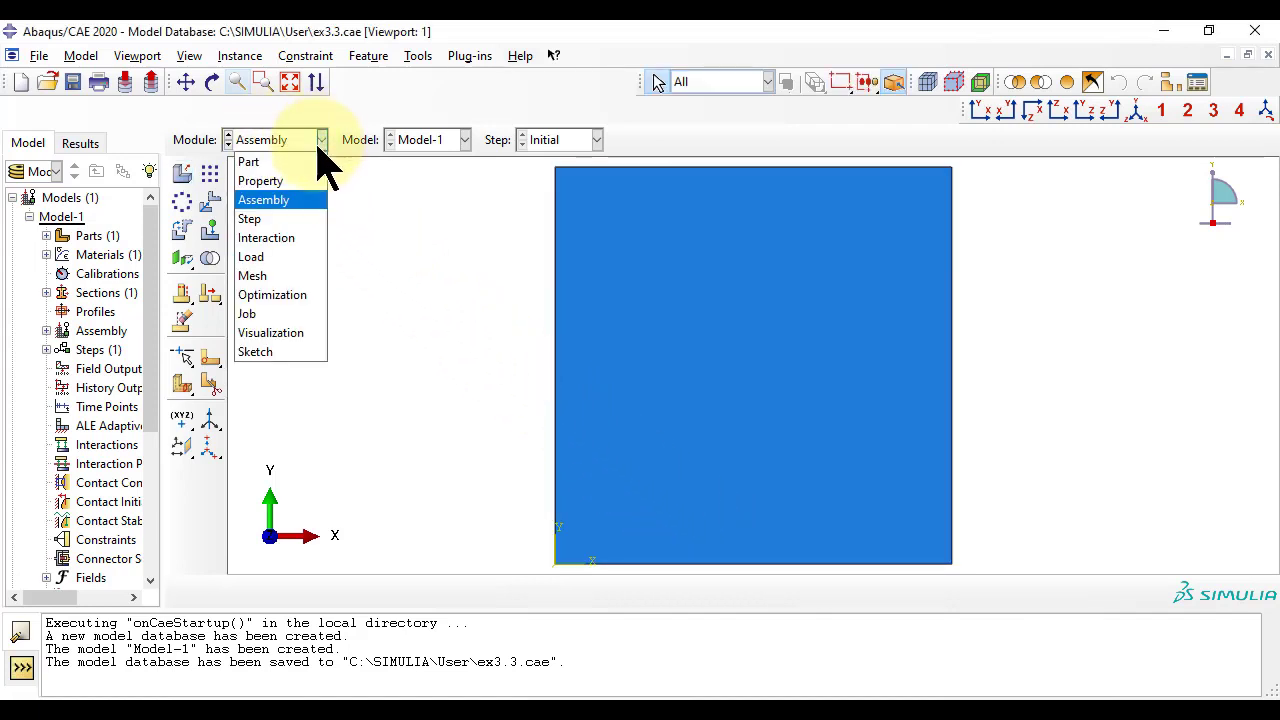
pyautogui.click(281, 220)
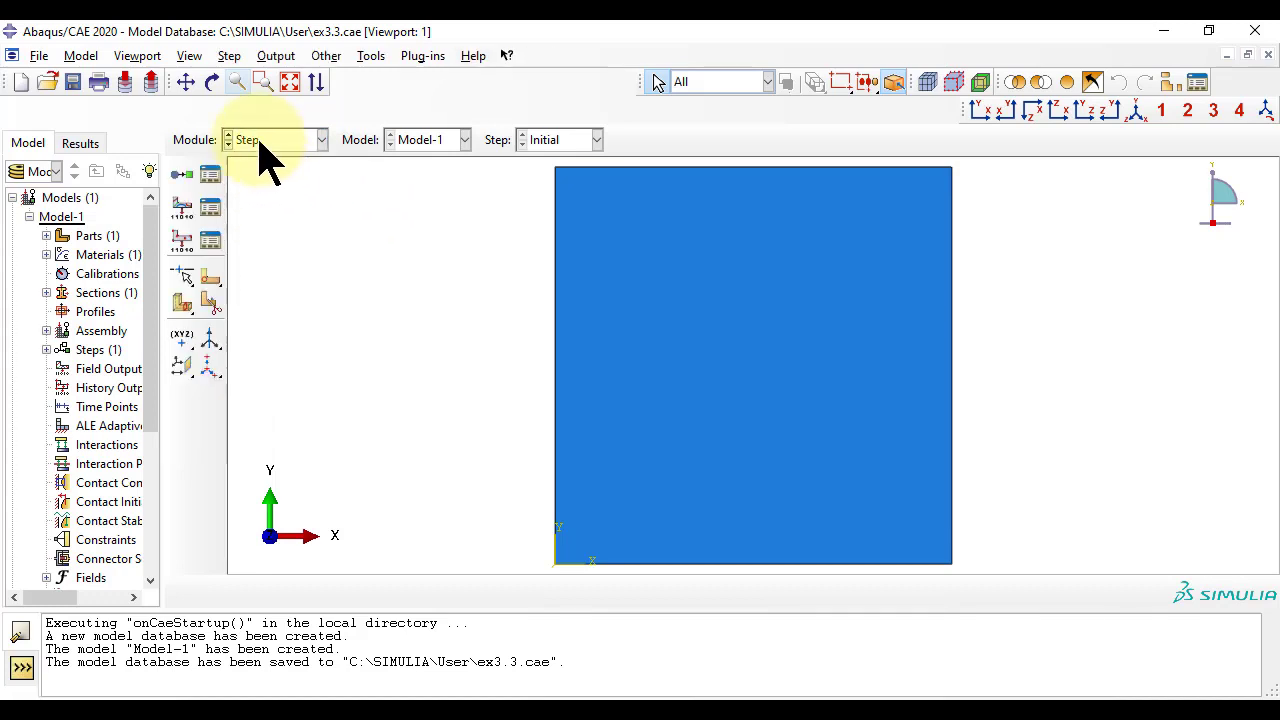
pyautogui.click(230, 57)
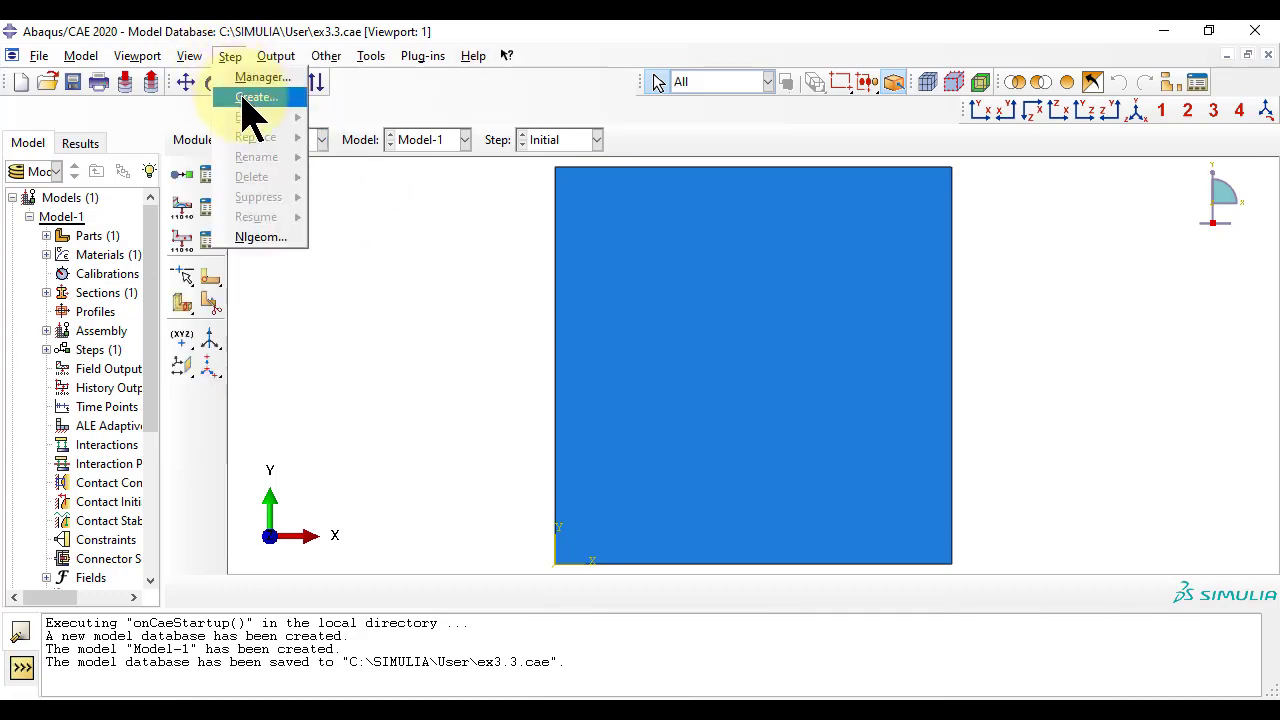
pyautogui.click(243, 97)
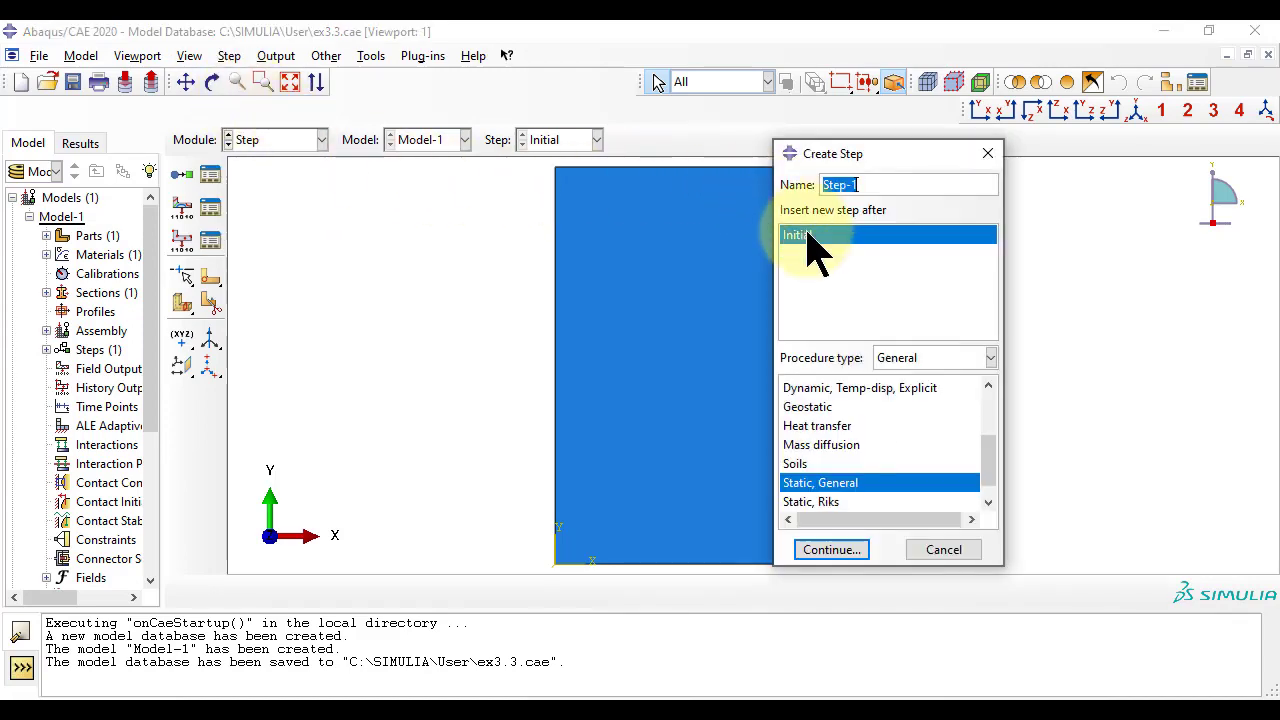
pyautogui.click(823, 244)
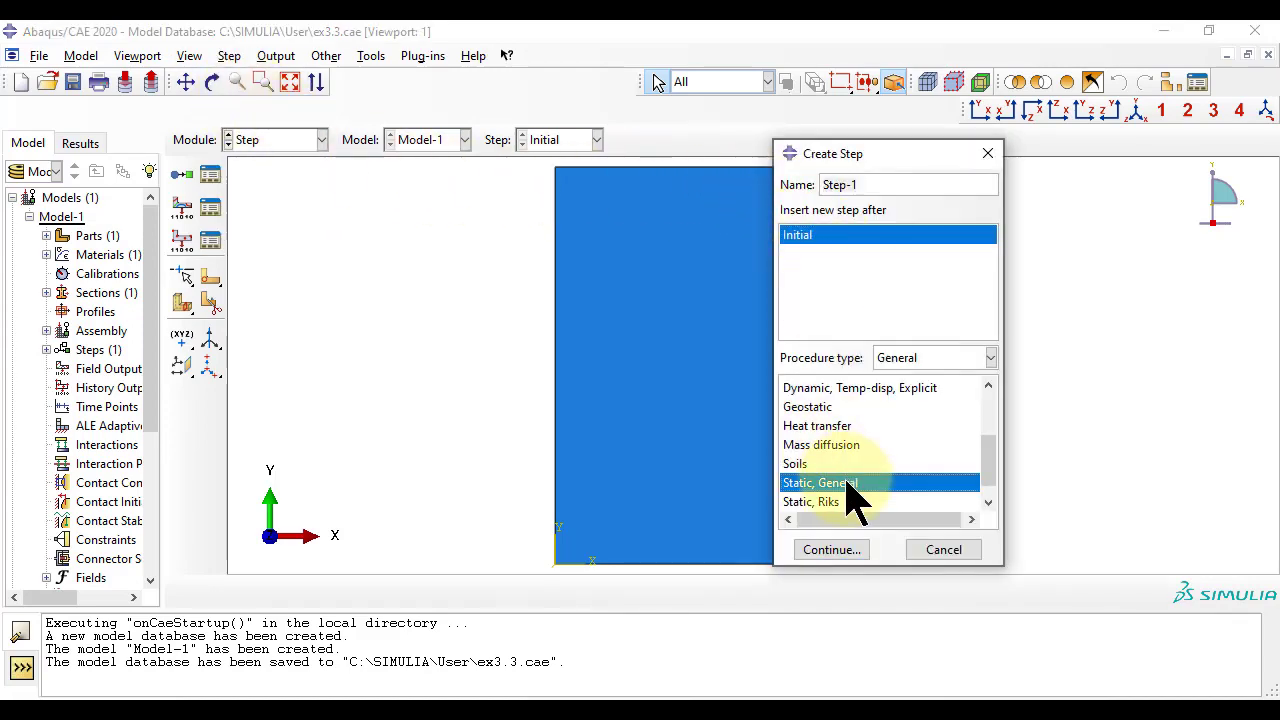
pyautogui.click(828, 550)
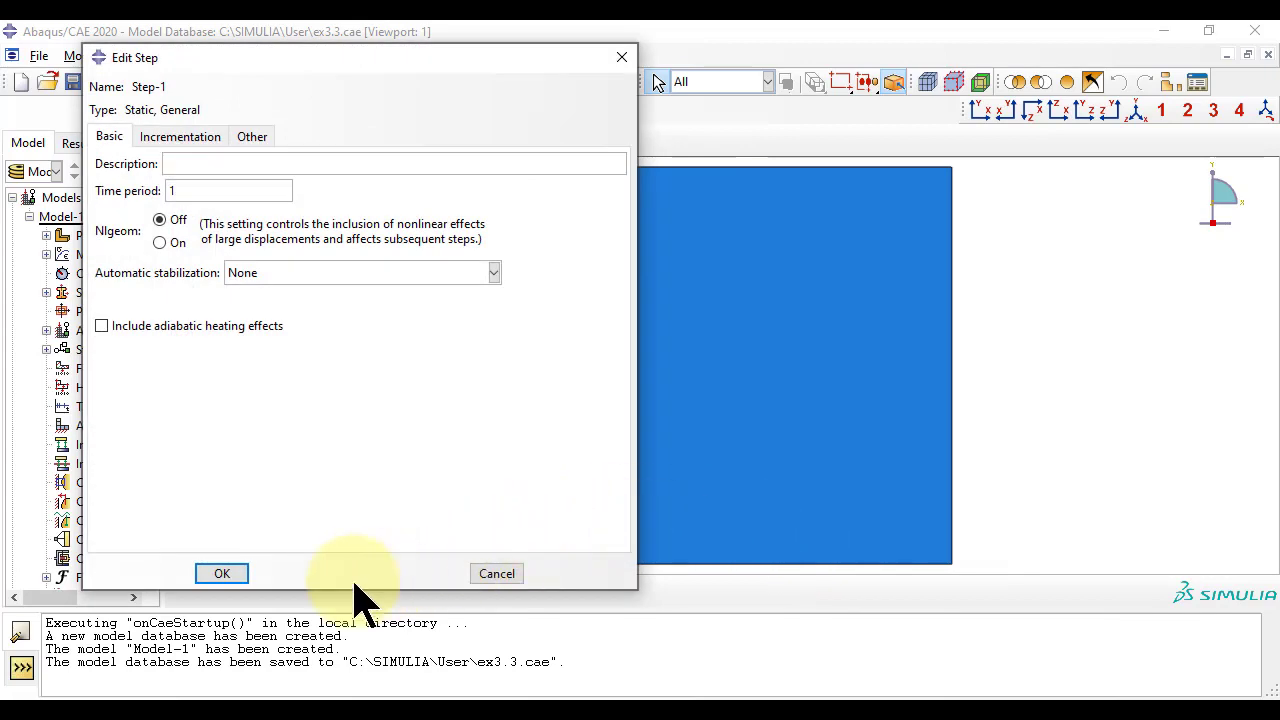
pyautogui.click(222, 573)
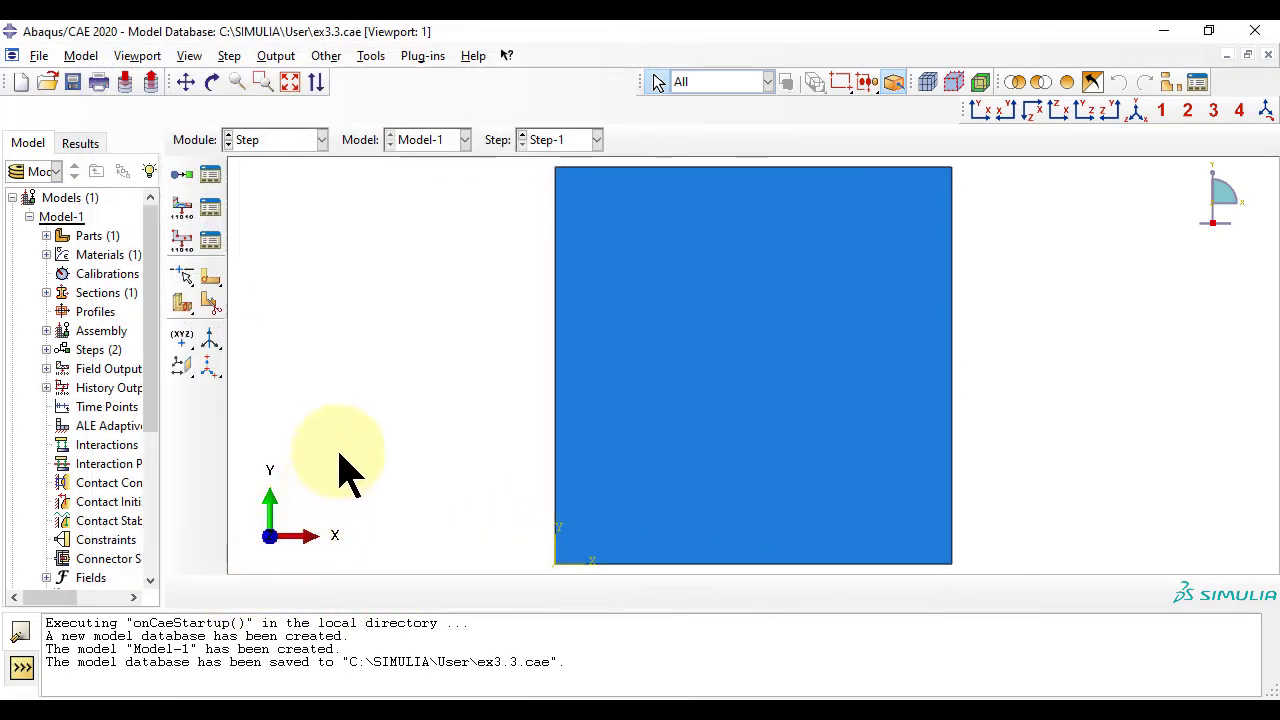
pyautogui.click(300, 140)
# Step: Apply an X-Symm (XSYMM) boundary condition to the plate's left edge in the Initial step
pyautogui.click(290, 258)
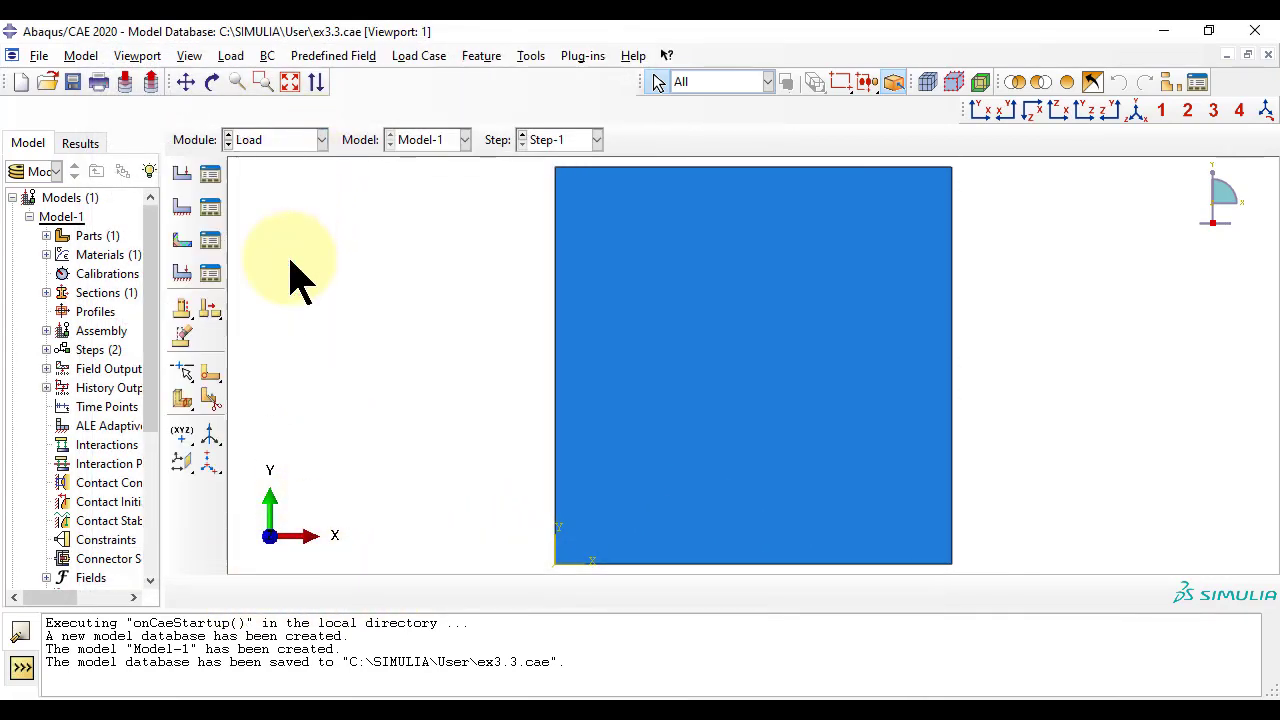
pyautogui.click(268, 56)
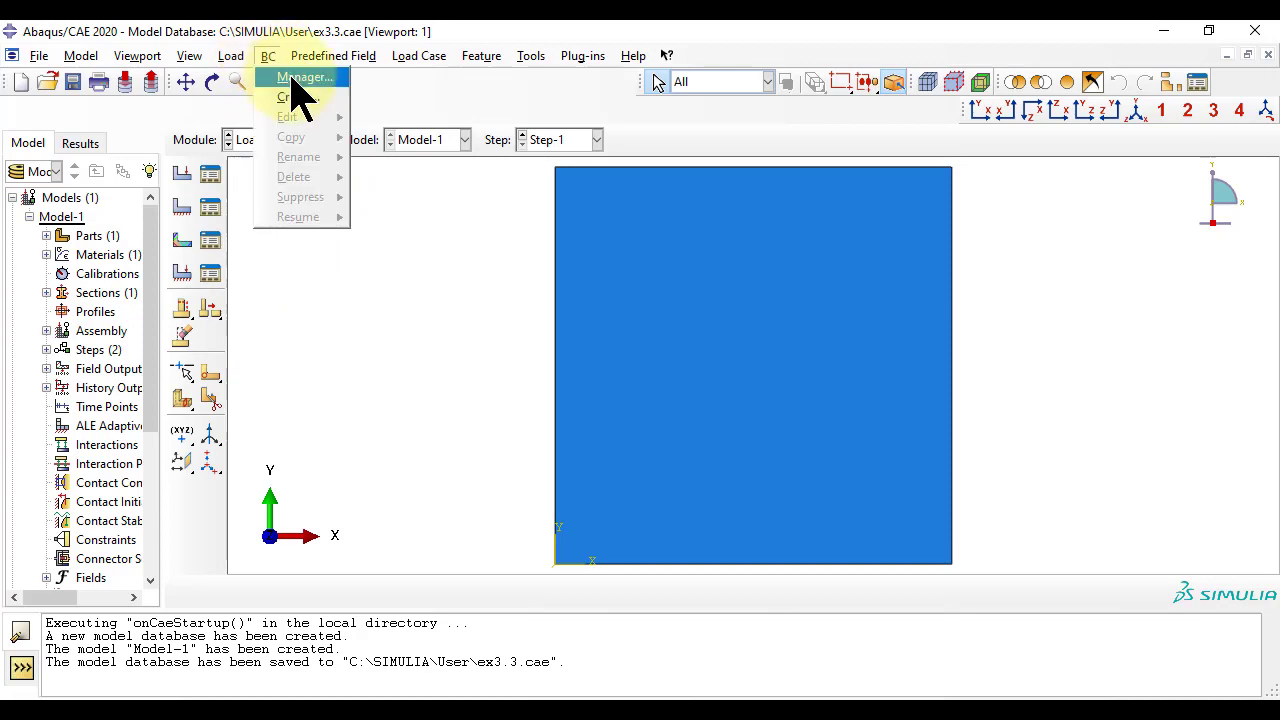
pyautogui.click(300, 78)
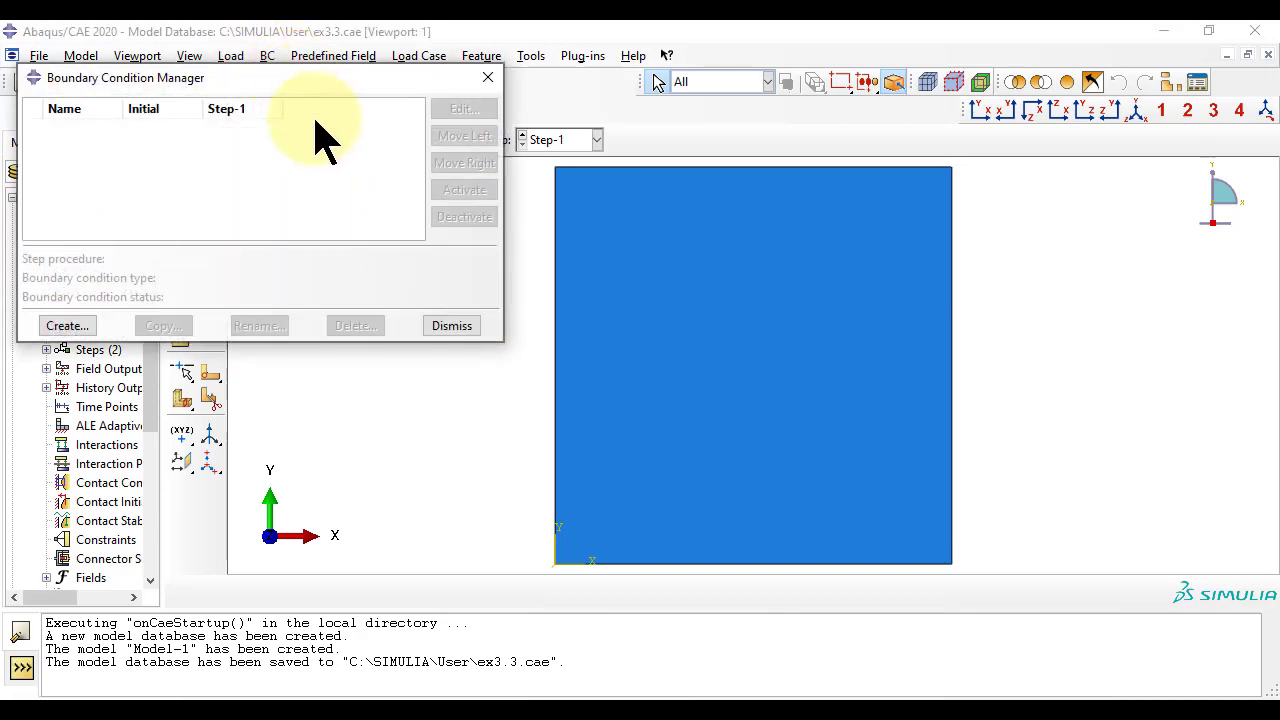
pyautogui.click(64, 326)
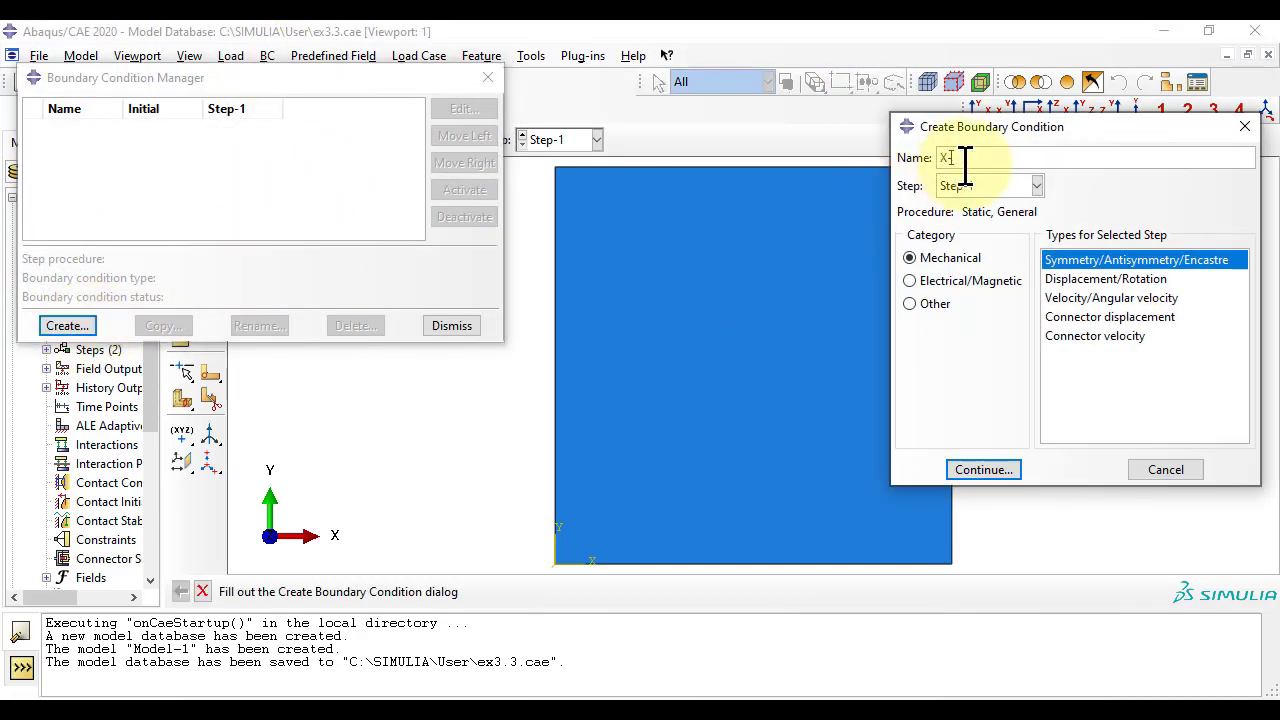
pyautogui.click(972, 184)
pyautogui.click(968, 203)
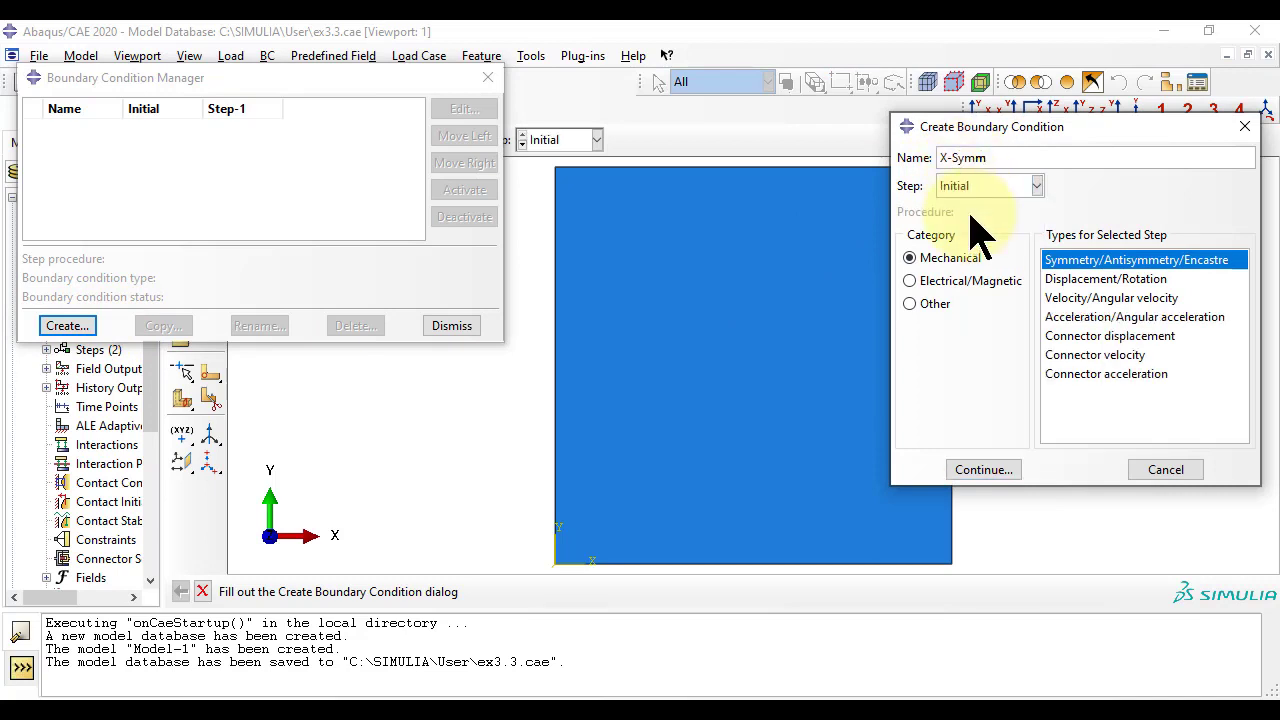
pyautogui.click(1088, 262)
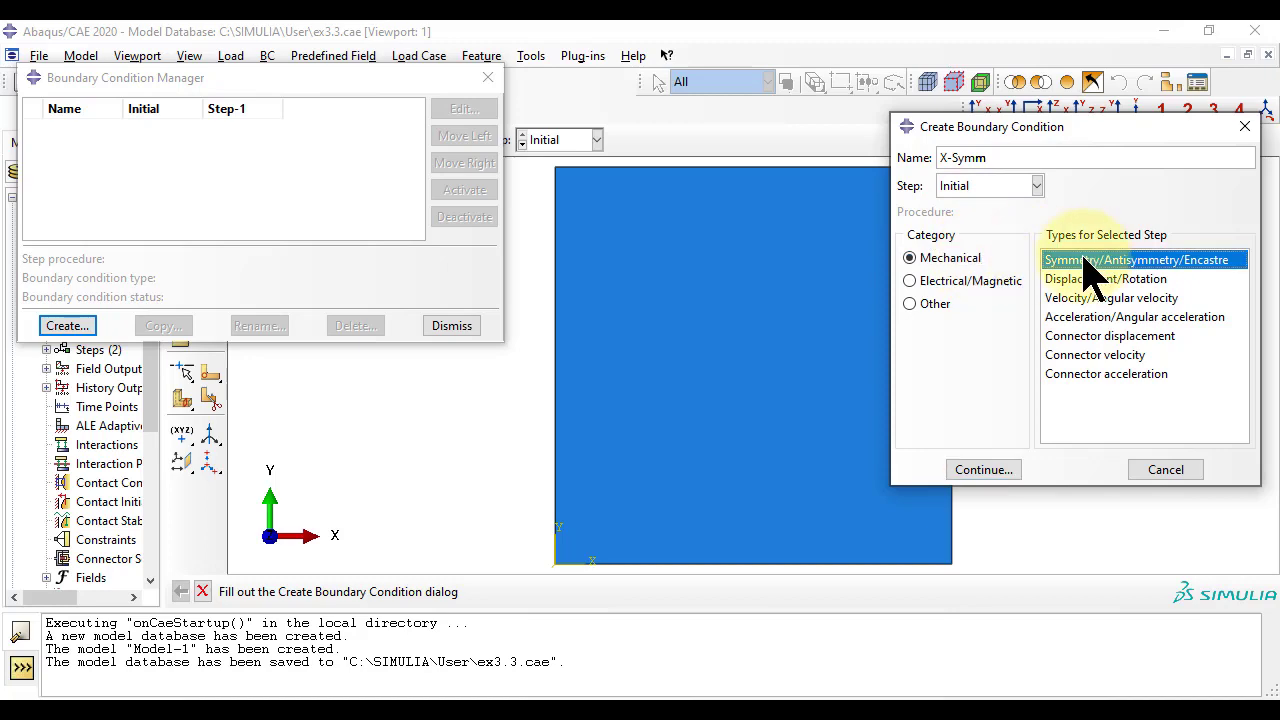
pyautogui.click(983, 470)
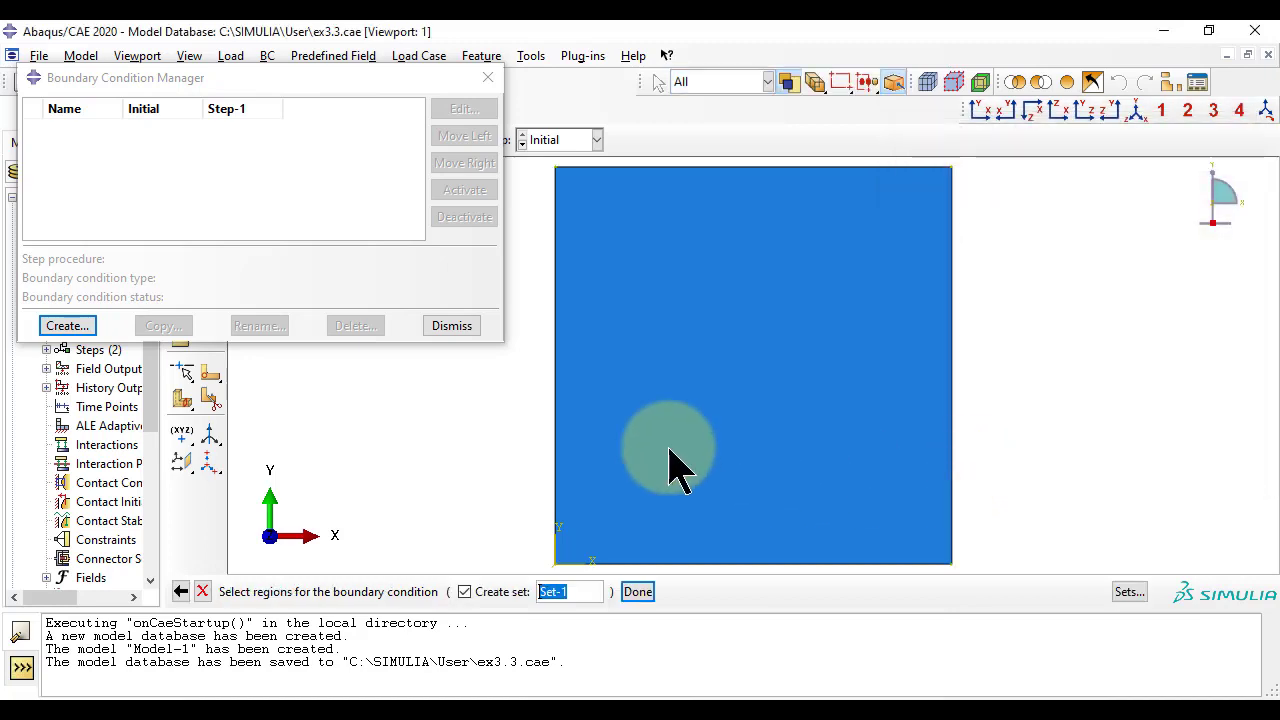
pyautogui.click(557, 441)
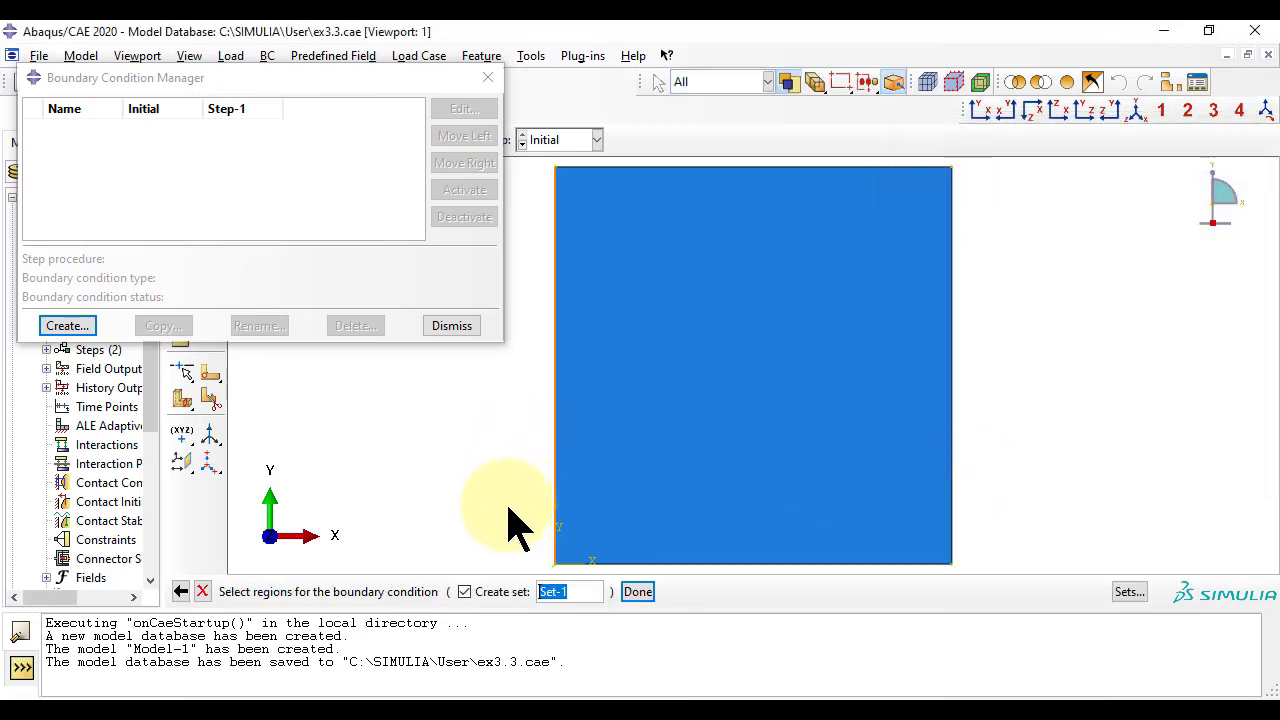
pyautogui.click(638, 591)
pyautogui.click(150, 314)
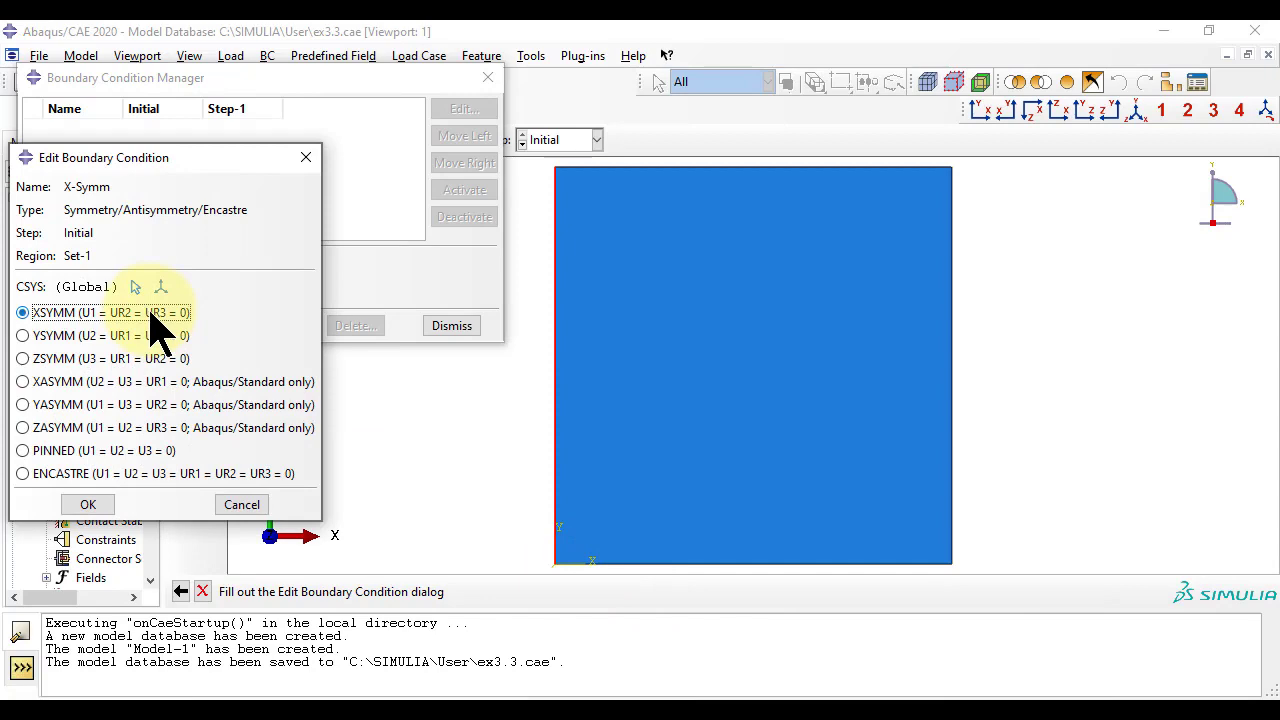
pyautogui.click(103, 507)
# Step: Apply a Y-Symm (YSYMM) boundary condition to the plate's top edge
pyautogui.click(67, 325)
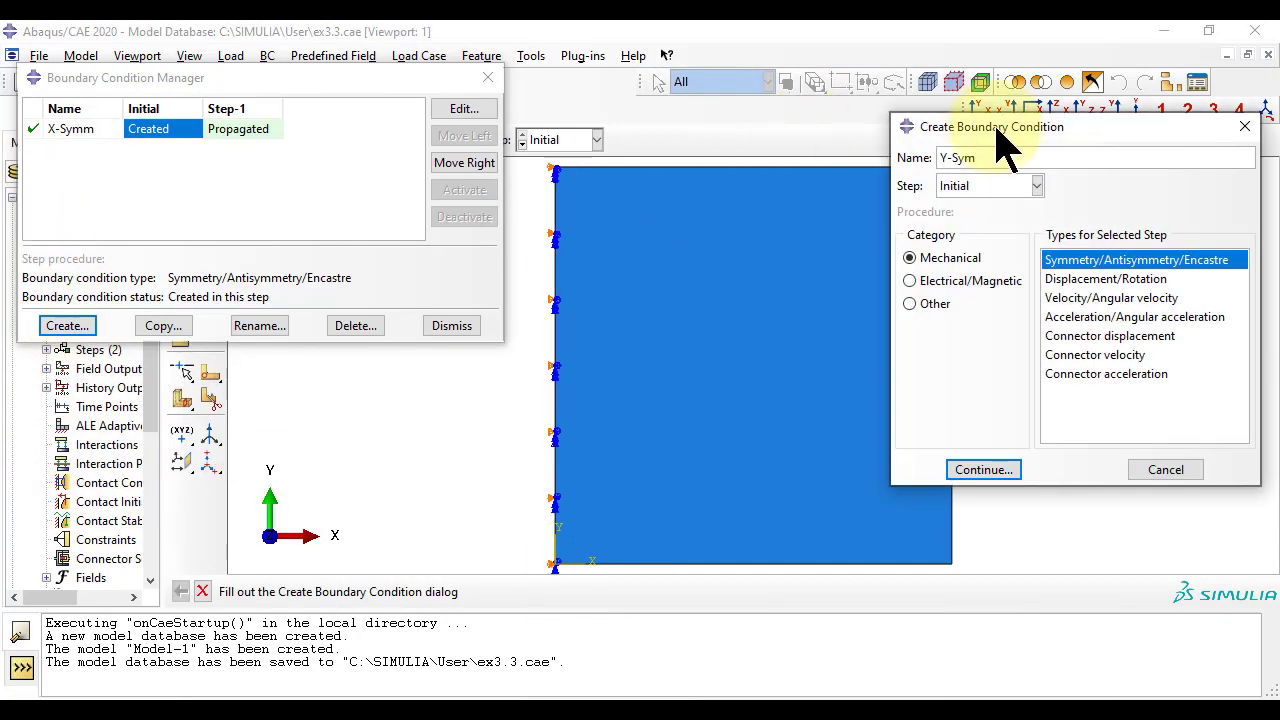
pyautogui.write('Y-Symm')
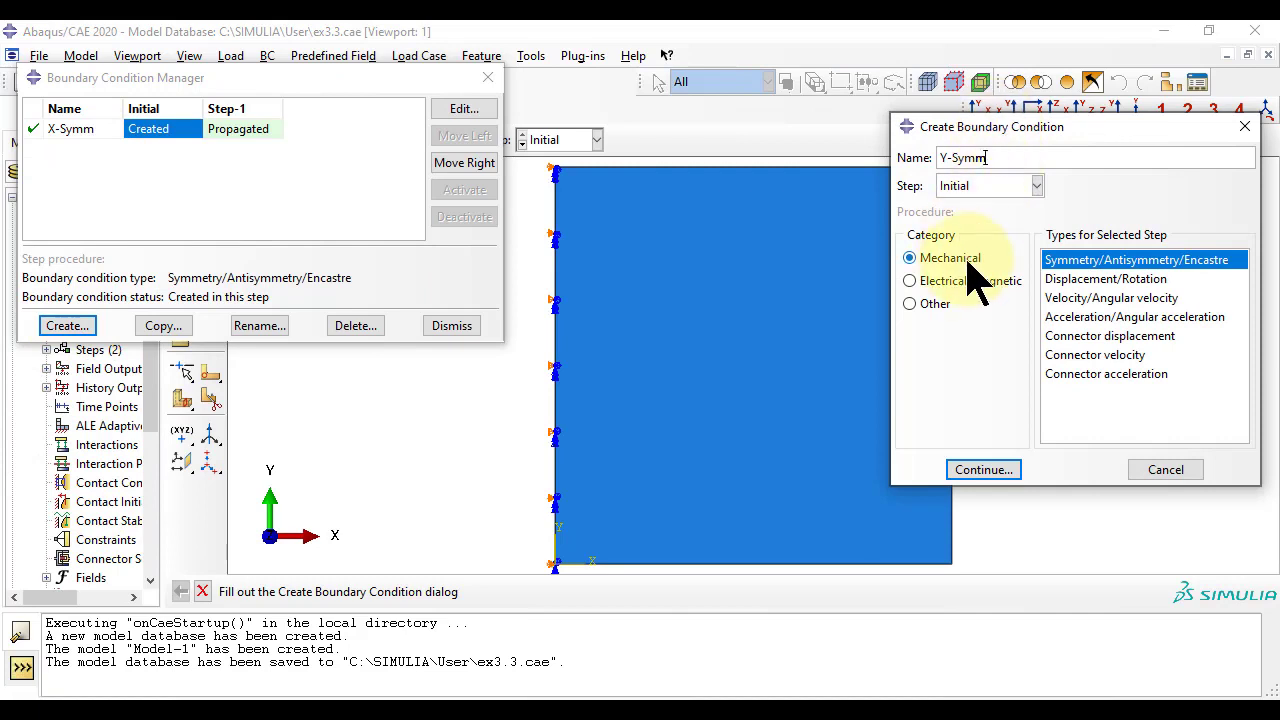
pyautogui.click(990, 470)
pyautogui.click(884, 169)
pyautogui.click(632, 594)
pyautogui.click(185, 336)
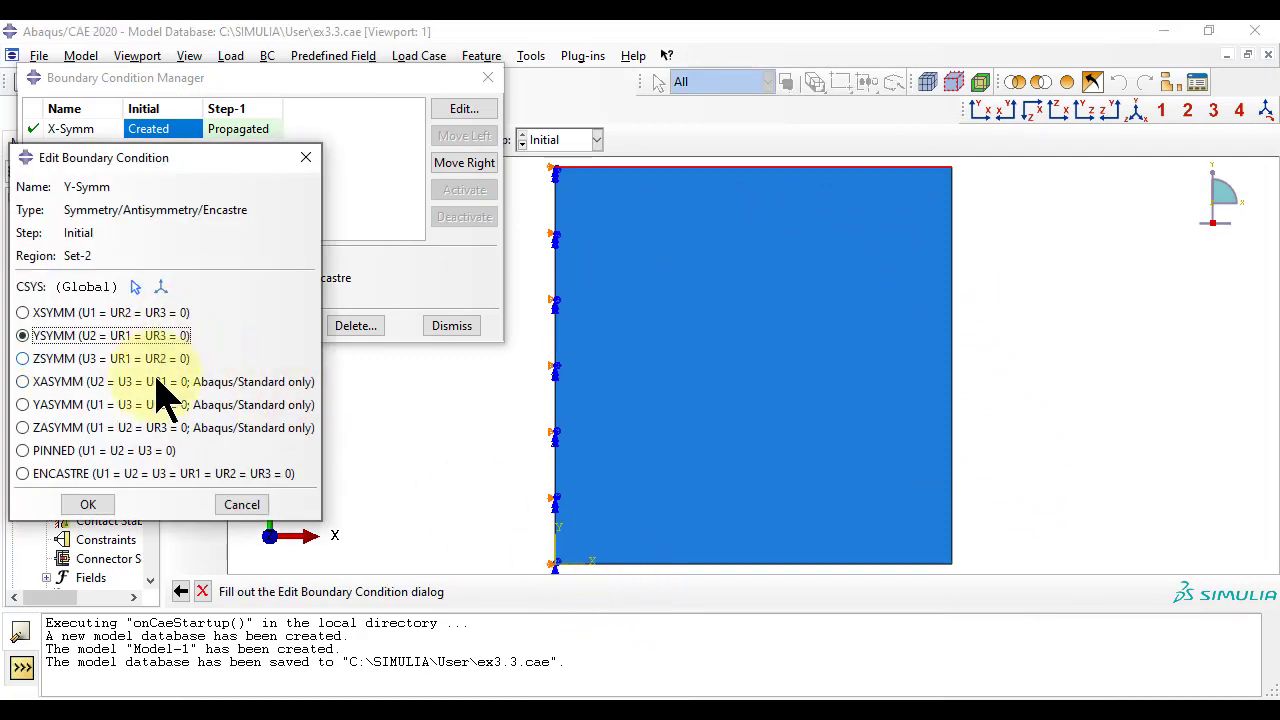
pyautogui.click(88, 505)
# Step: Add a Simple-supp condition fixing U3 on the bottom and right edges
pyautogui.click(75, 326)
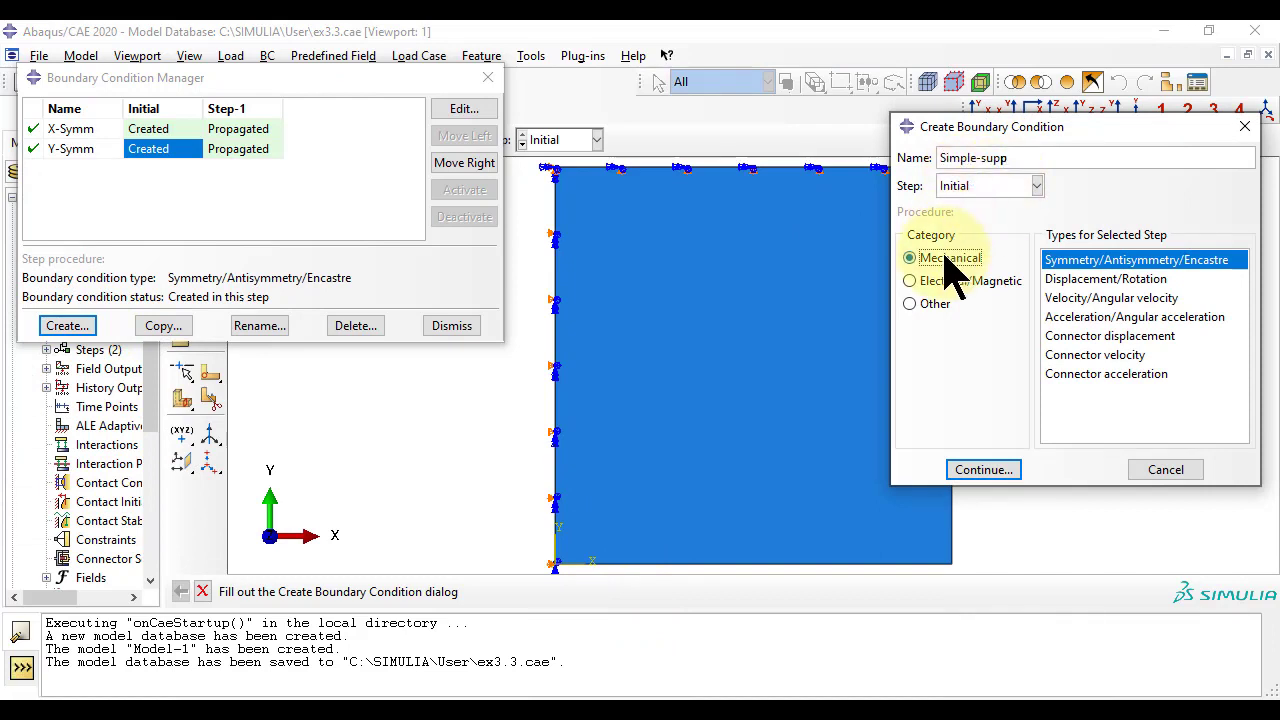
pyautogui.click(1100, 279)
pyautogui.click(975, 470)
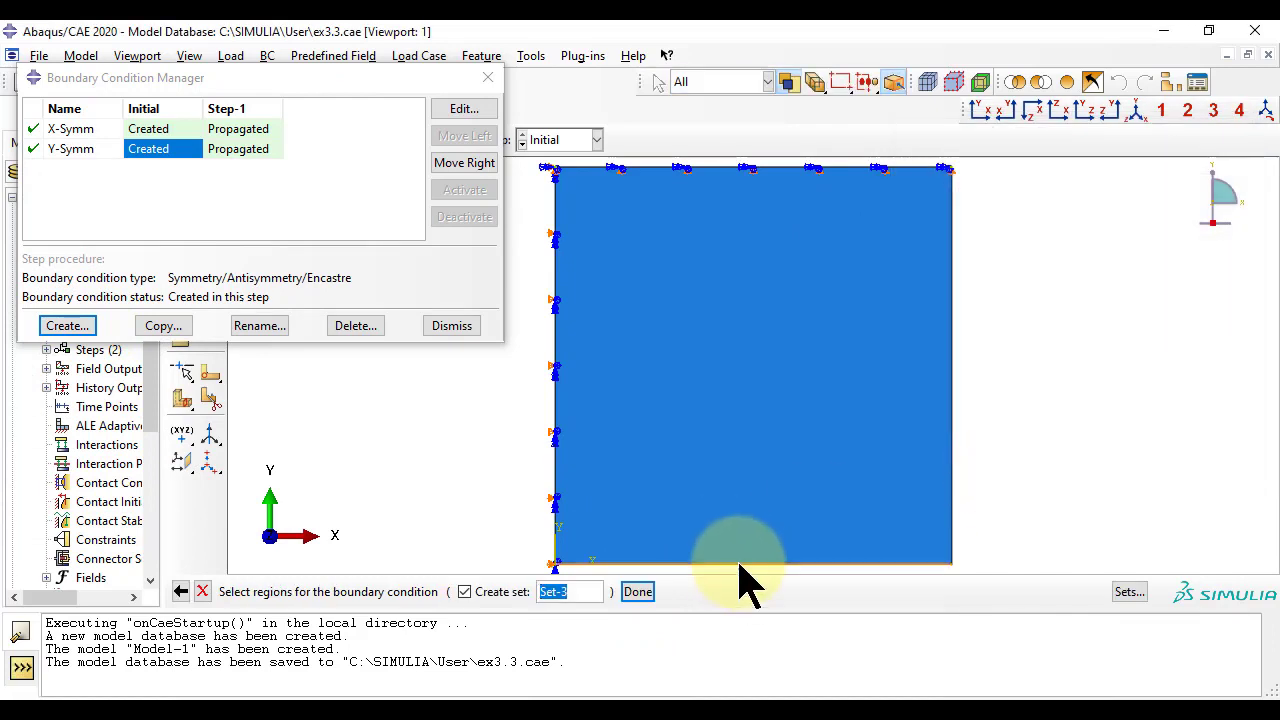
pyautogui.click(749, 572)
pyautogui.keyDown('shift'); pyautogui.click(952, 505); pyautogui.keyUp('shift')
pyautogui.click(638, 592)
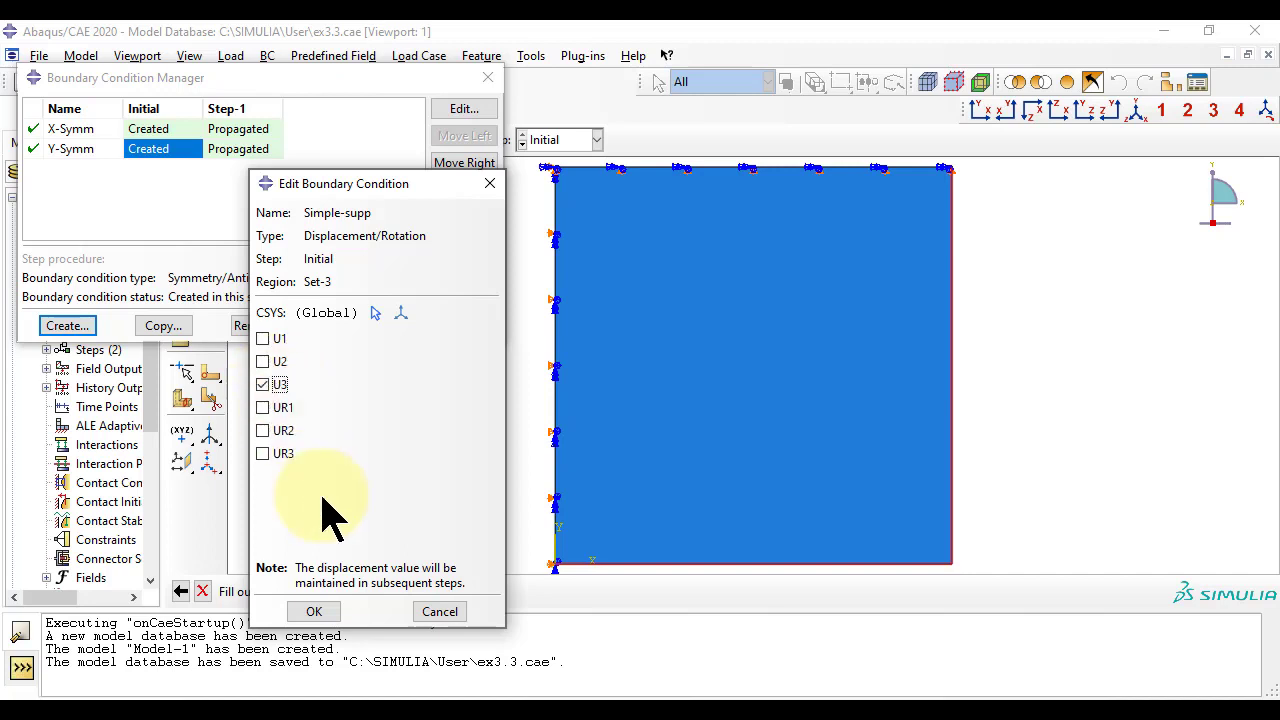
pyautogui.click(331, 617)
pyautogui.click(452, 326)
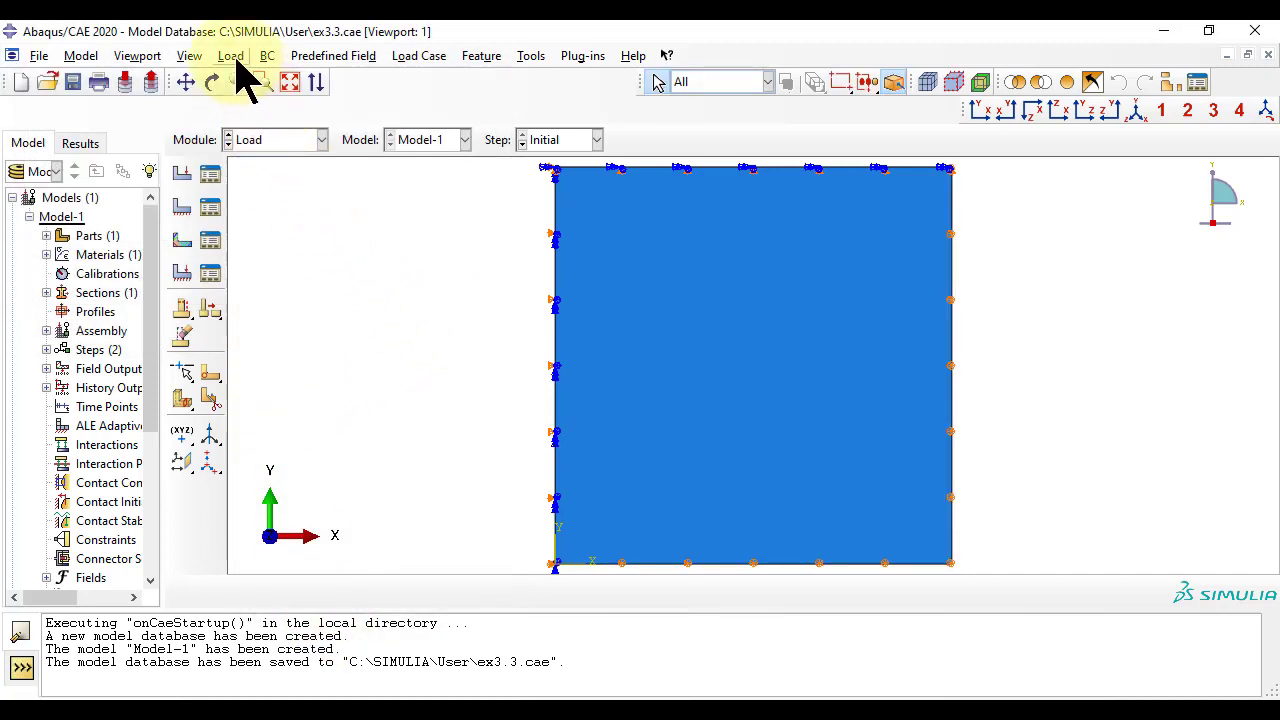
# Step: Apply Load-1 in Step-1: a normal shell edge load of -200 on the plate's right edge
pyautogui.click(231, 56)
pyautogui.click(250, 98)
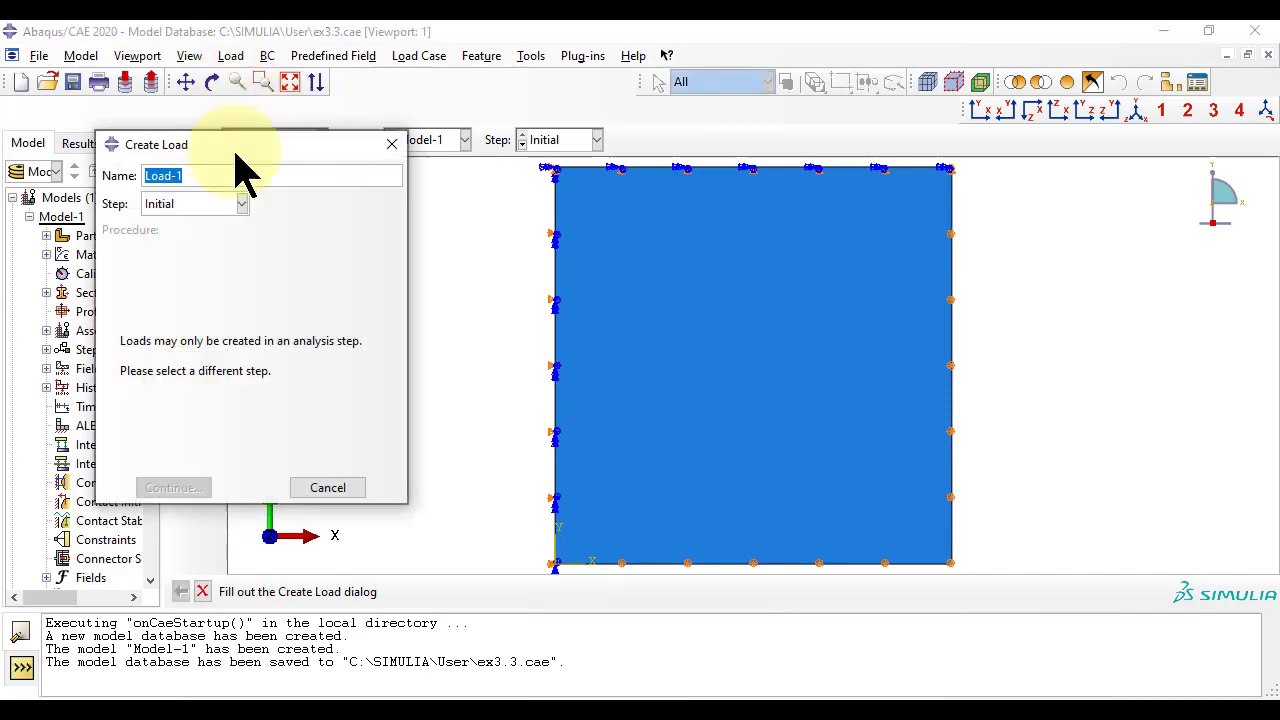
pyautogui.click(242, 203)
pyautogui.click(232, 250)
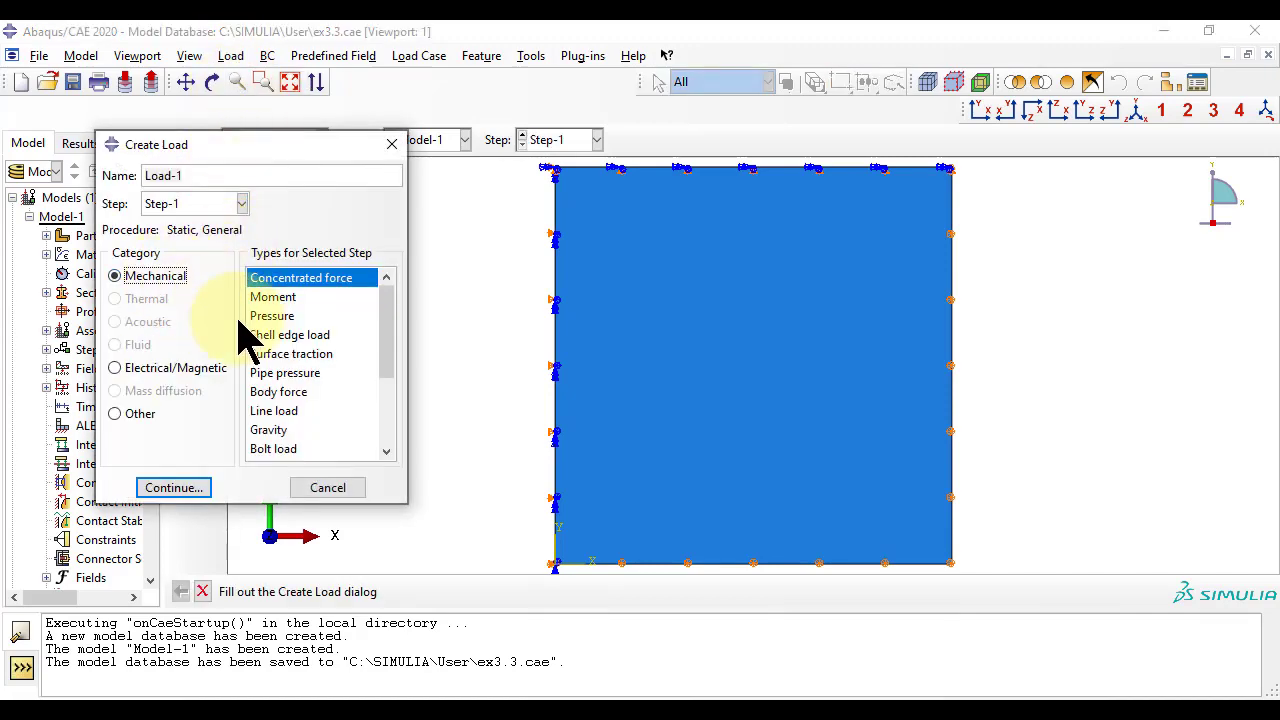
pyautogui.click(288, 335)
pyautogui.click(195, 488)
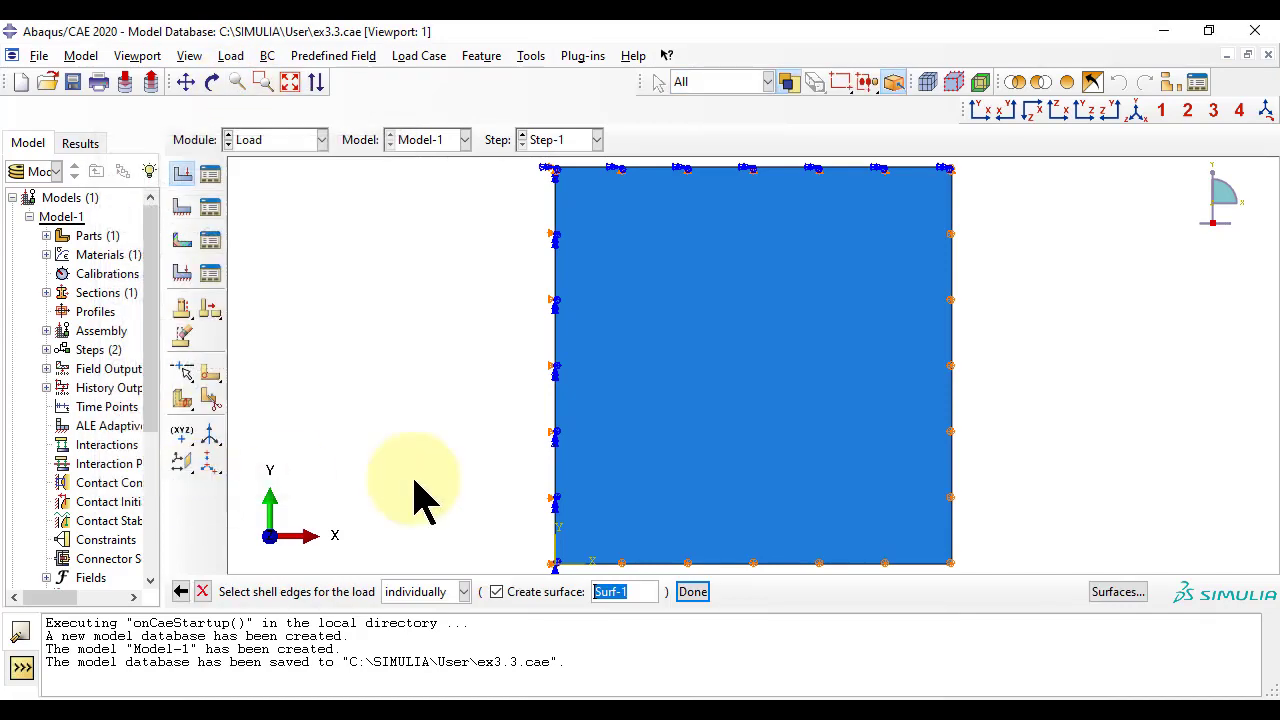
pyautogui.click(951, 400)
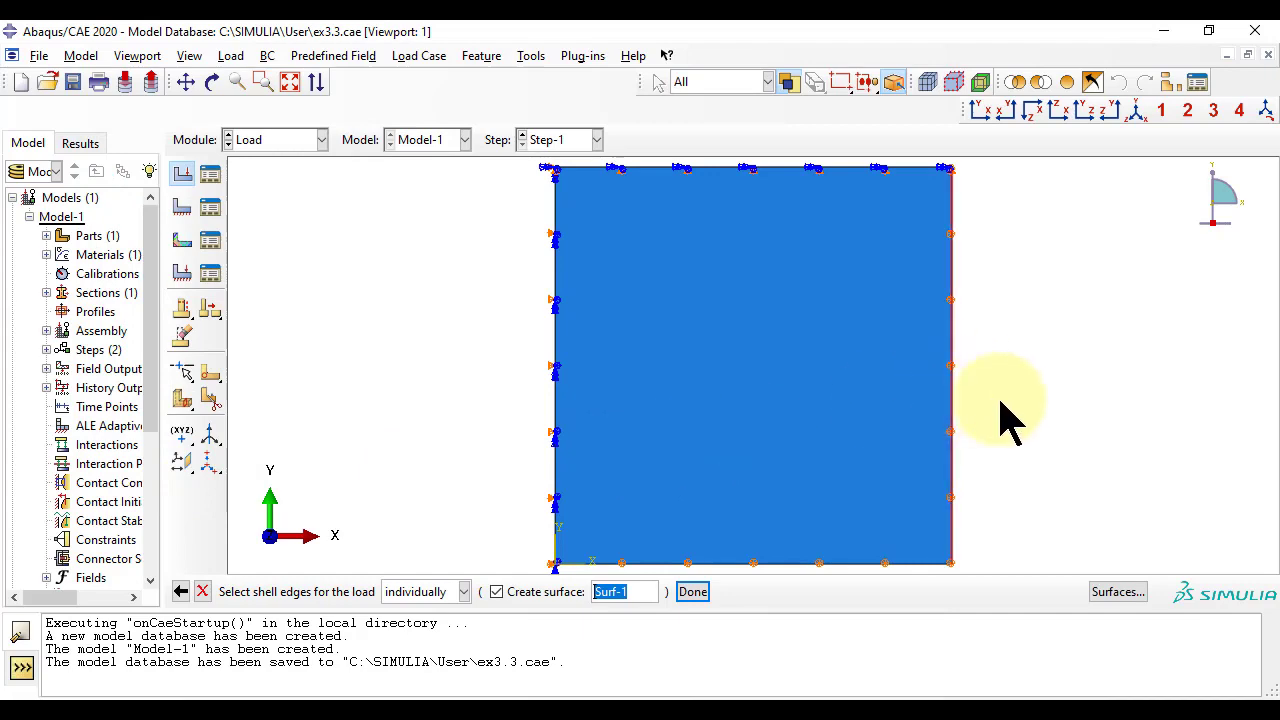
pyautogui.click(699, 597)
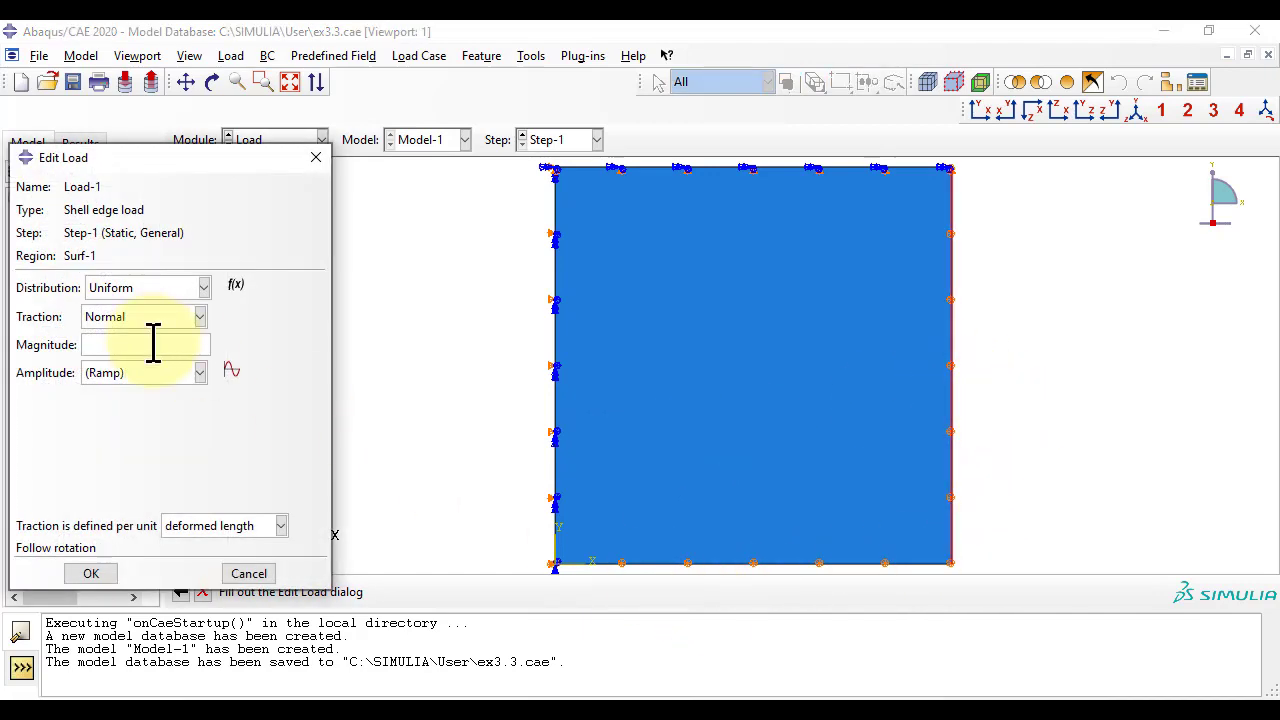
pyautogui.click(92, 575)
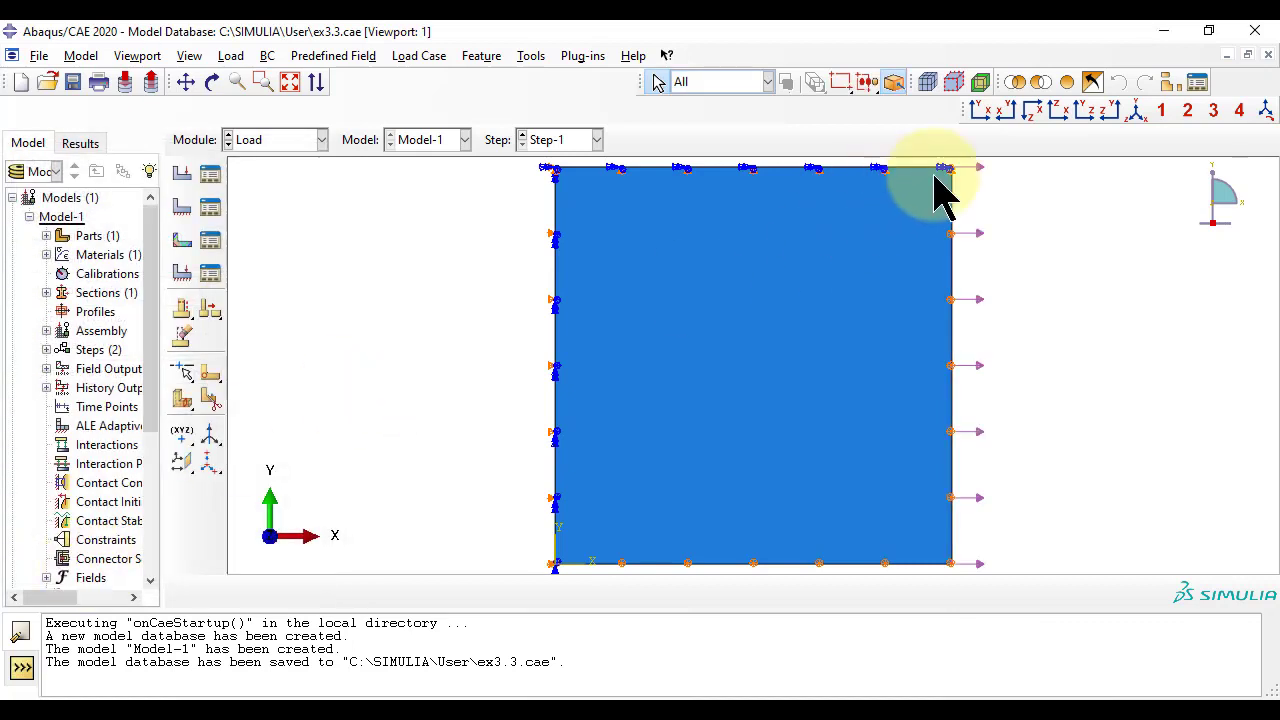
# Step: Seed the plate instance with a global seed size of 50
pyautogui.click(279, 143)
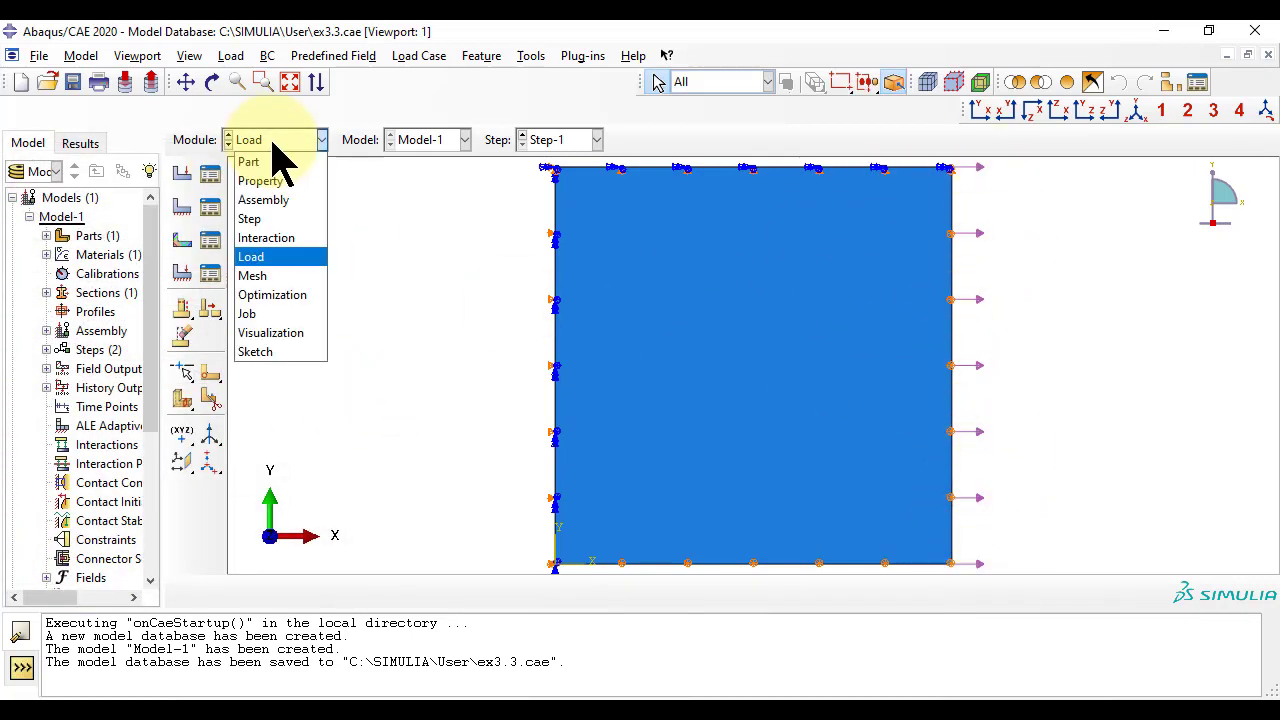
pyautogui.click(285, 278)
pyautogui.click(236, 60)
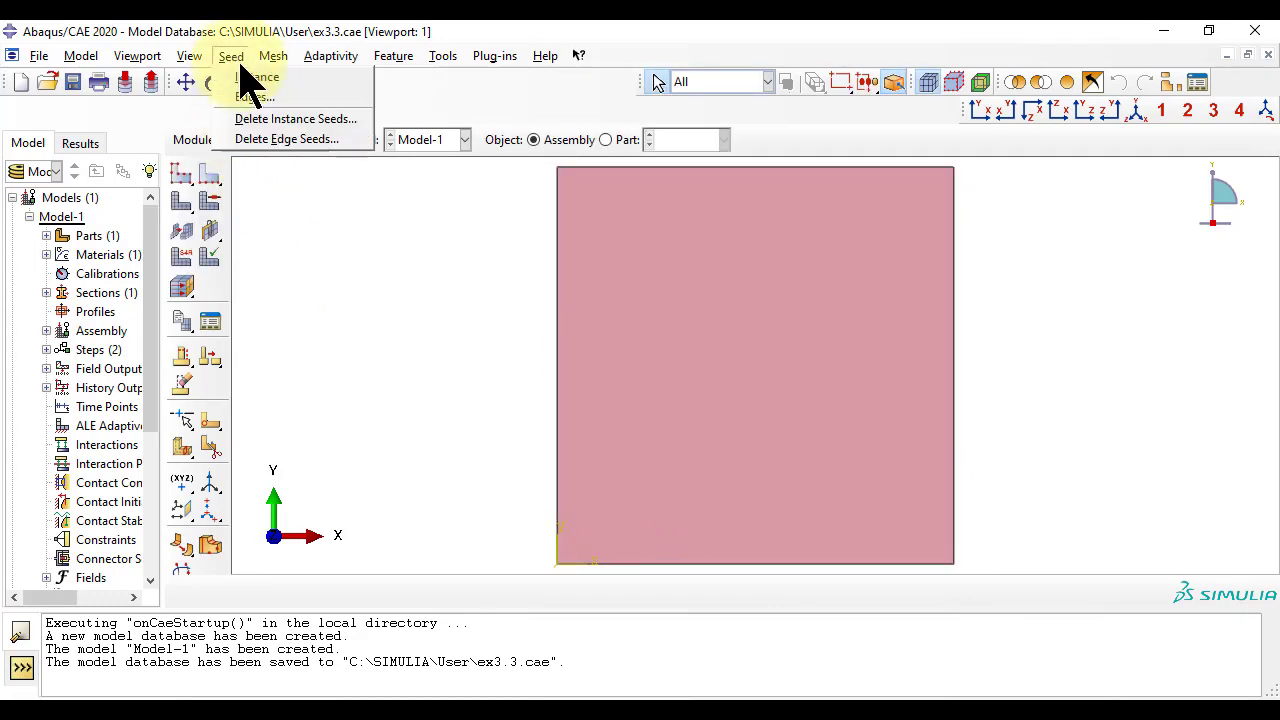
pyautogui.click(256, 78)
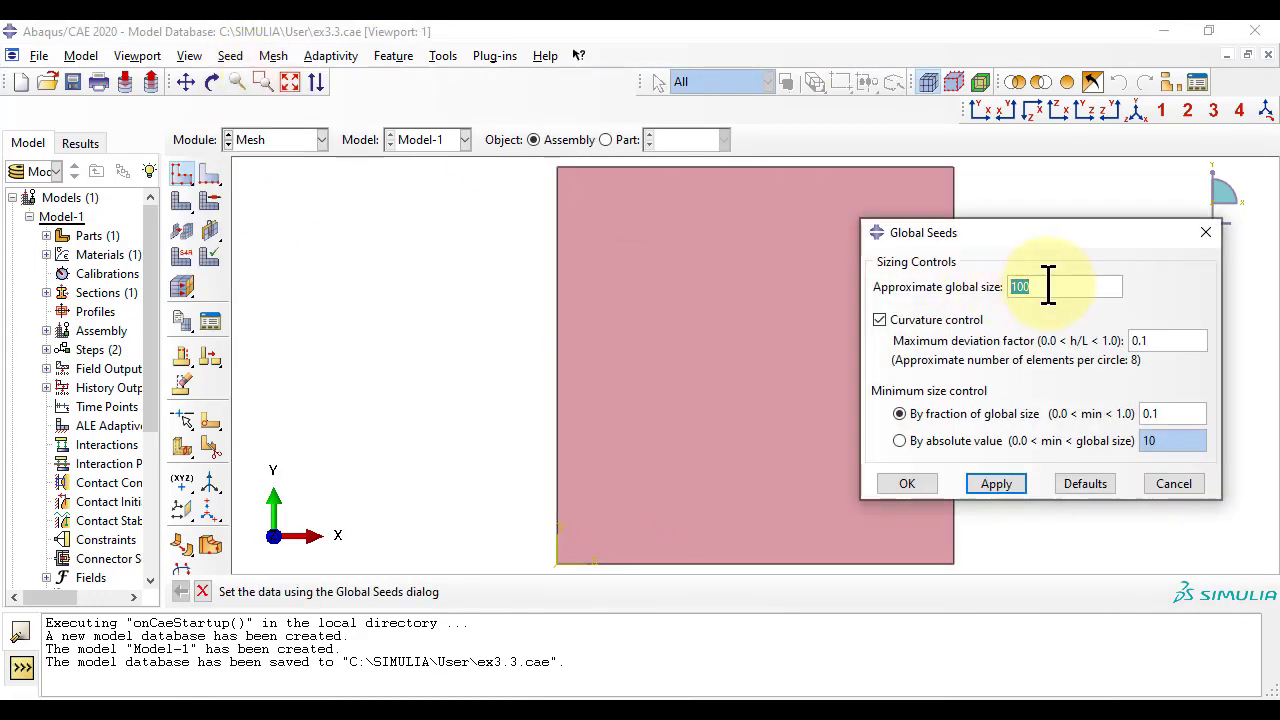
pyautogui.write('0')
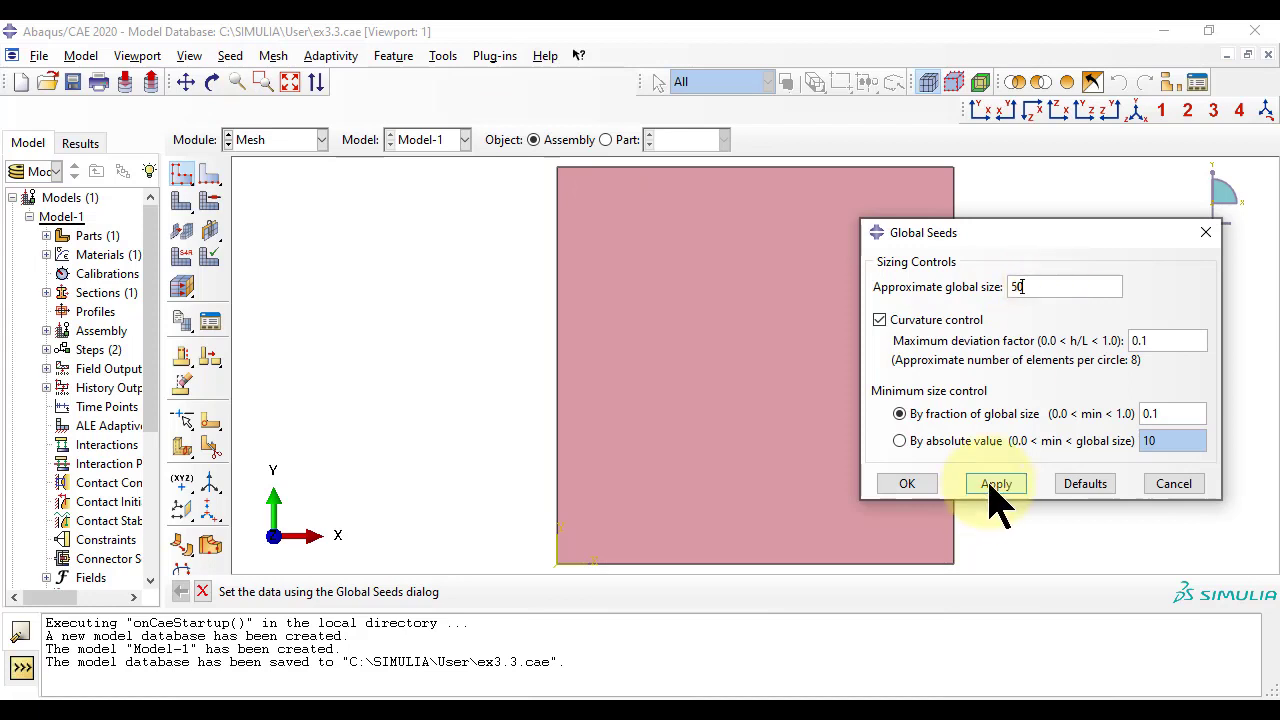
pyautogui.click(907, 484)
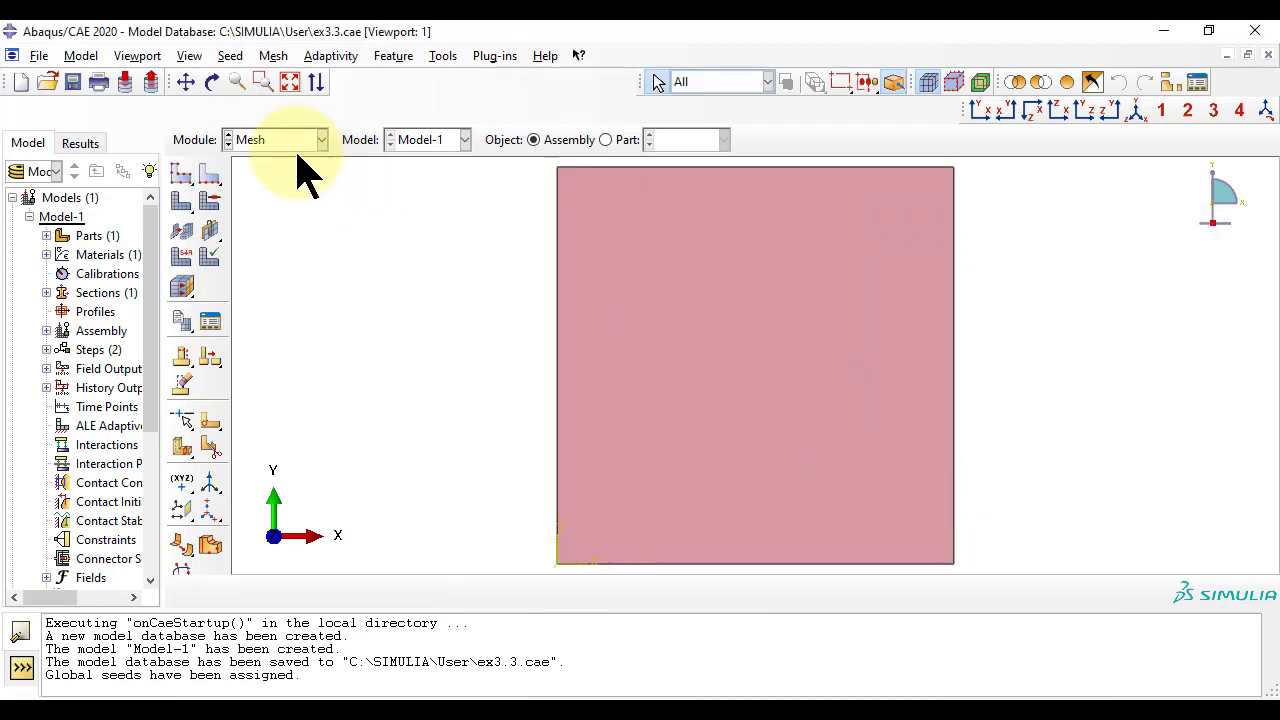
# Step: Set the mesh controls to quad-only elements with the structured technique
pyautogui.click(272, 55)
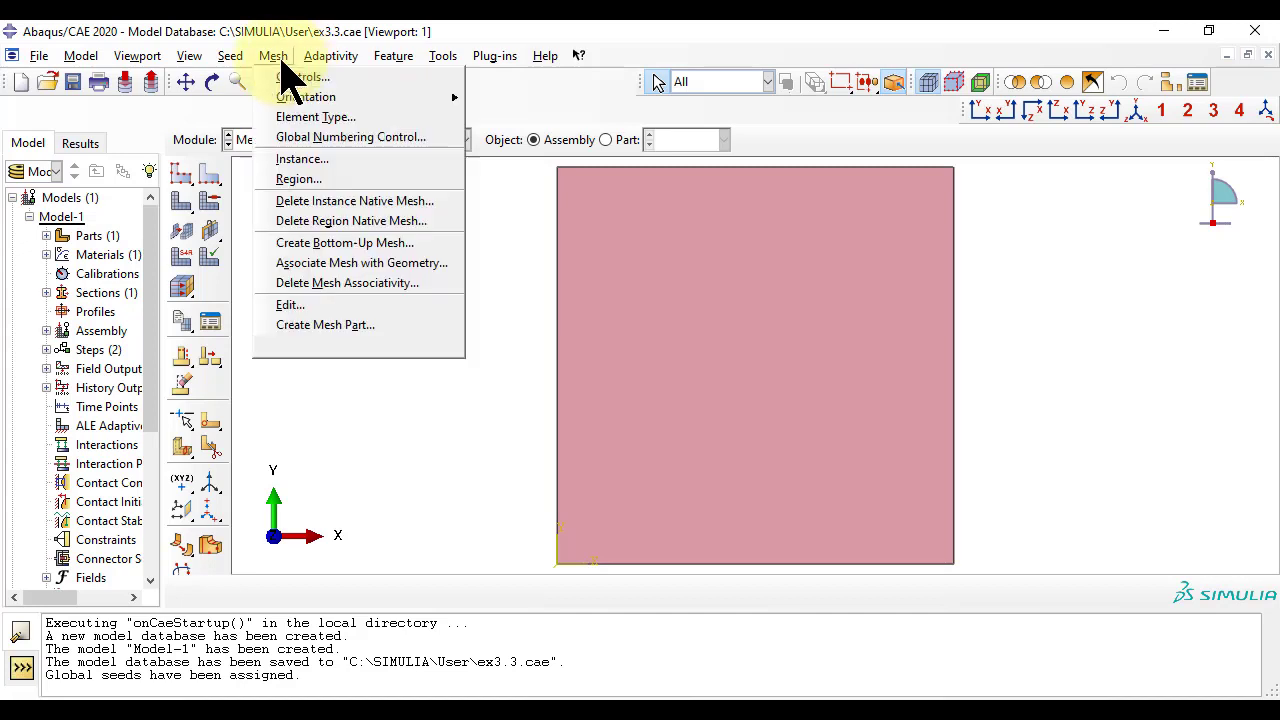
pyautogui.click(311, 93)
pyautogui.click(865, 247)
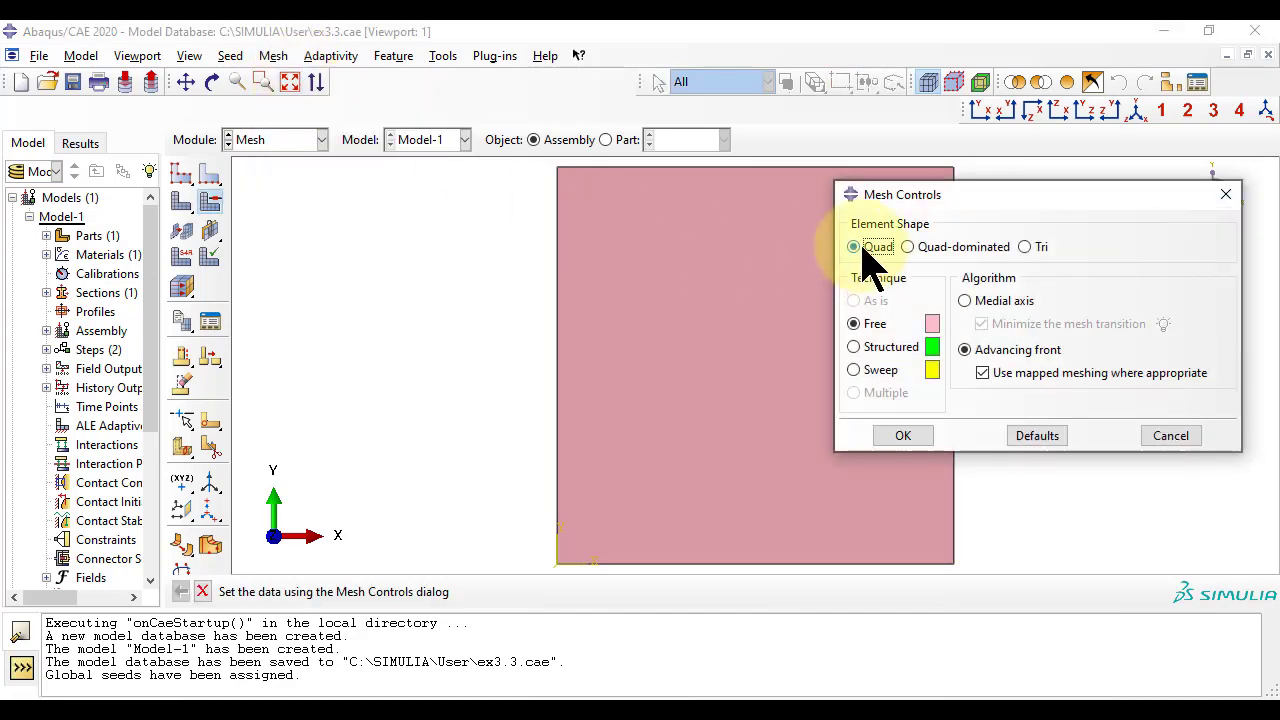
pyautogui.click(886, 350)
pyautogui.click(905, 437)
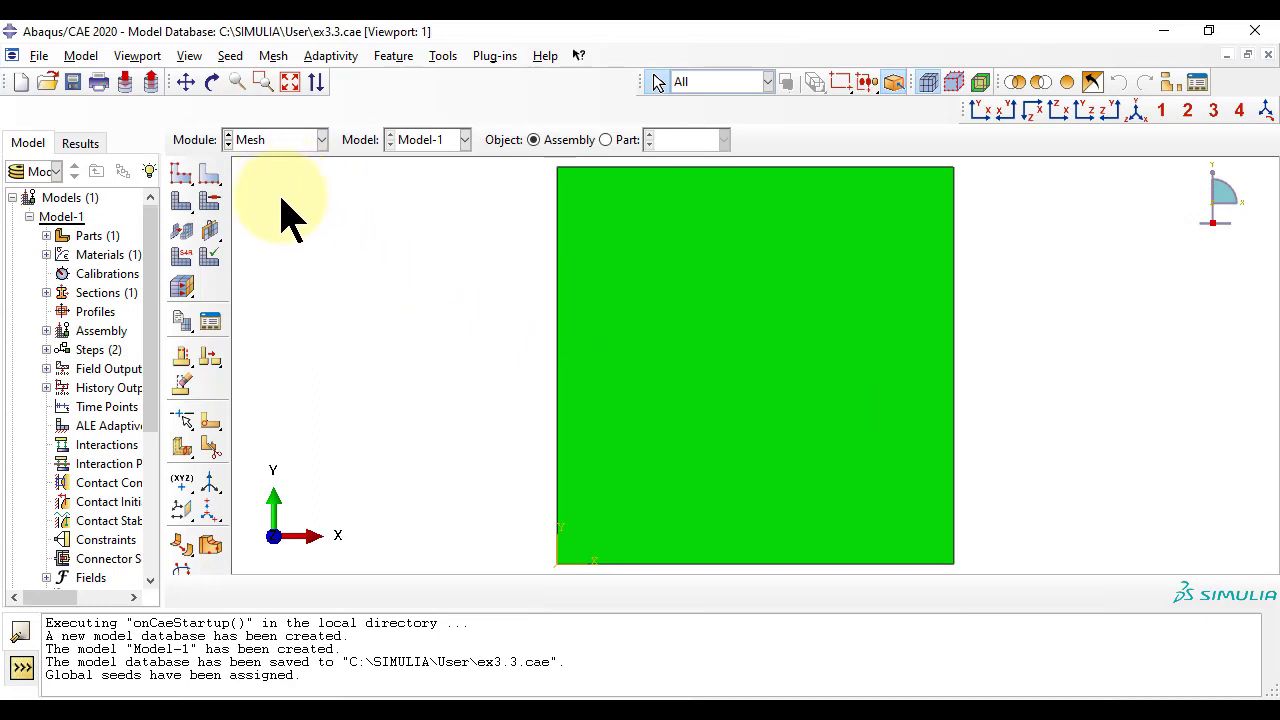
# Step: Mesh the plate instance into 400 structured quad elements
pyautogui.click(273, 55)
pyautogui.click(318, 158)
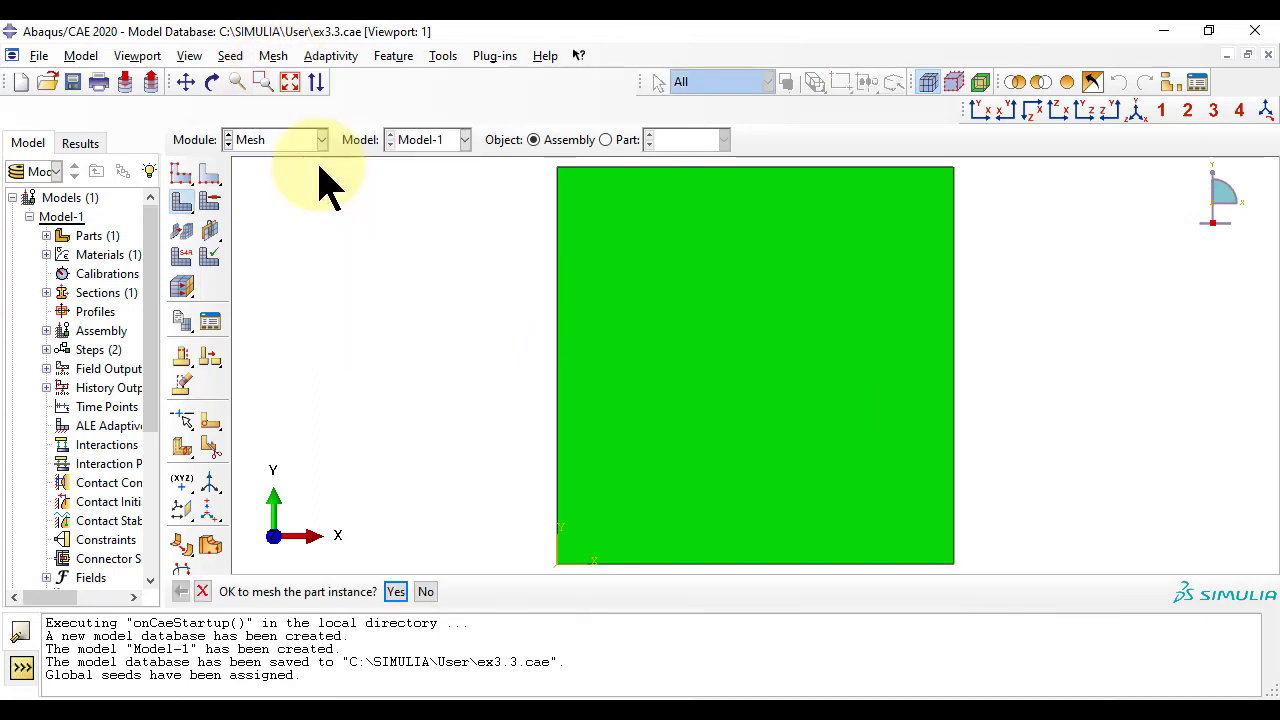
pyautogui.click(396, 592)
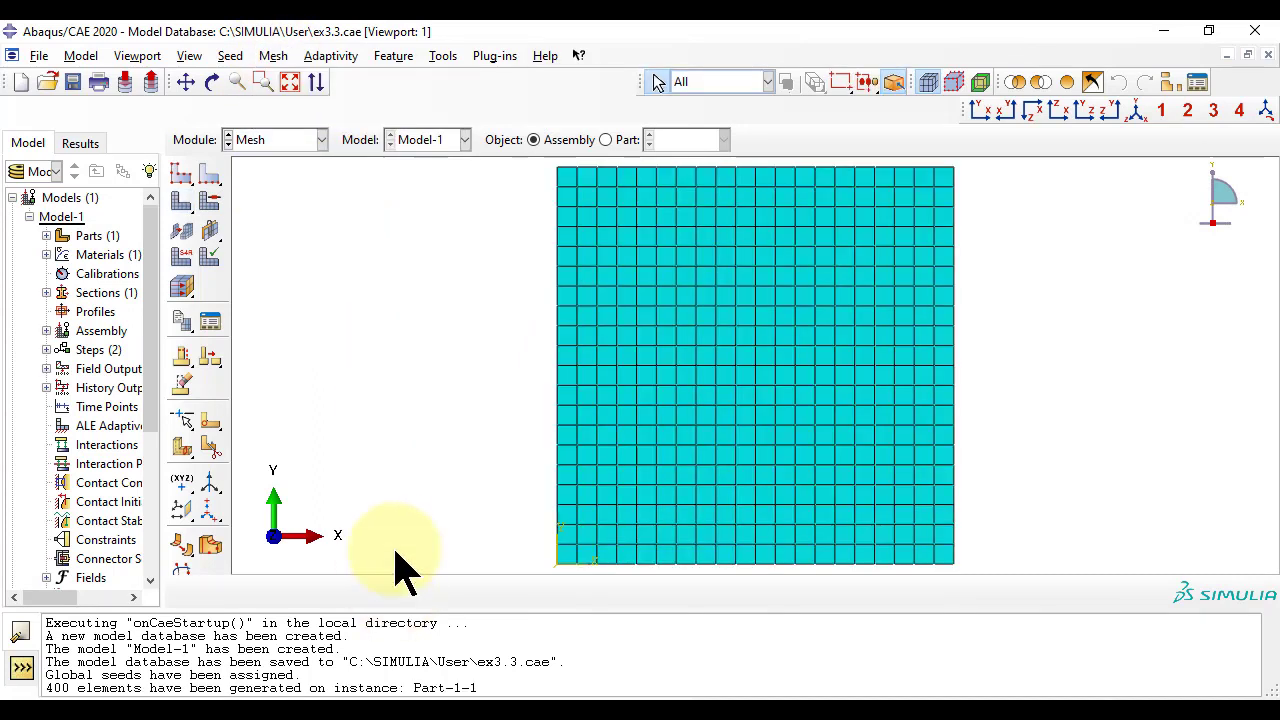
pyautogui.click(297, 145)
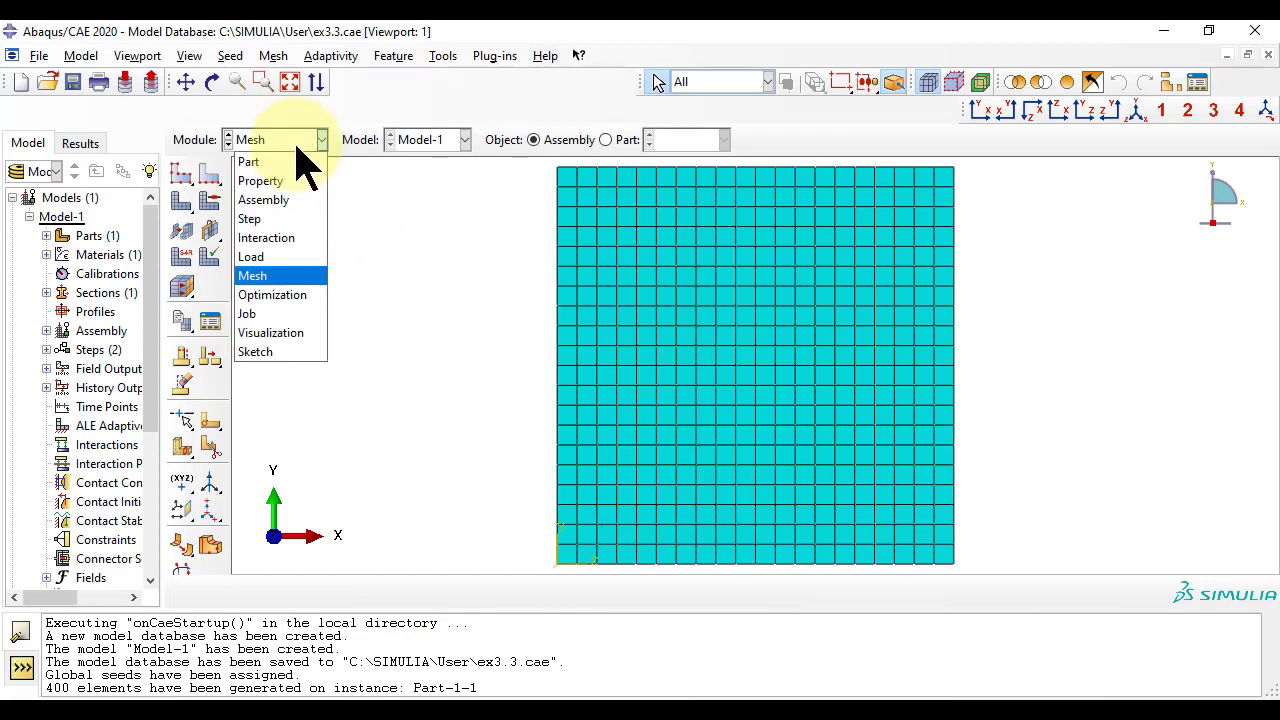
# Step: Create Job-1 for Model-1 with default settings and submit it for analysis
pyautogui.click(300, 314)
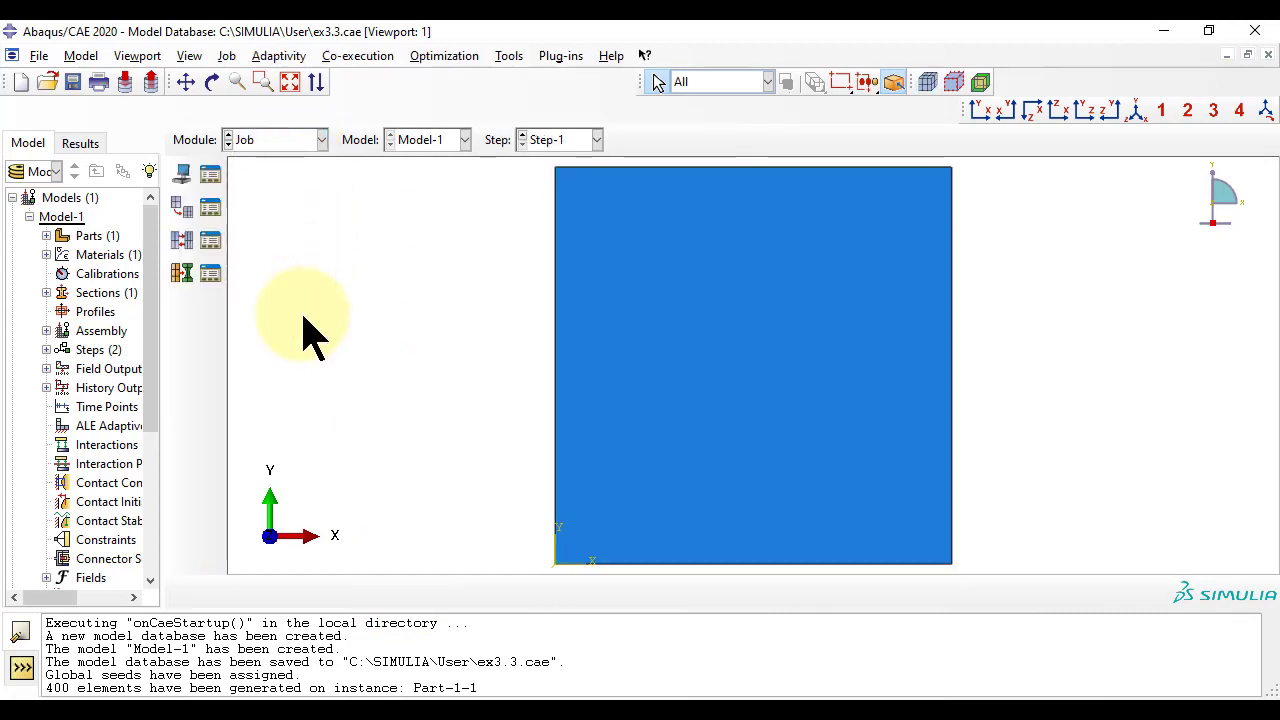
pyautogui.click(226, 55)
pyautogui.click(240, 76)
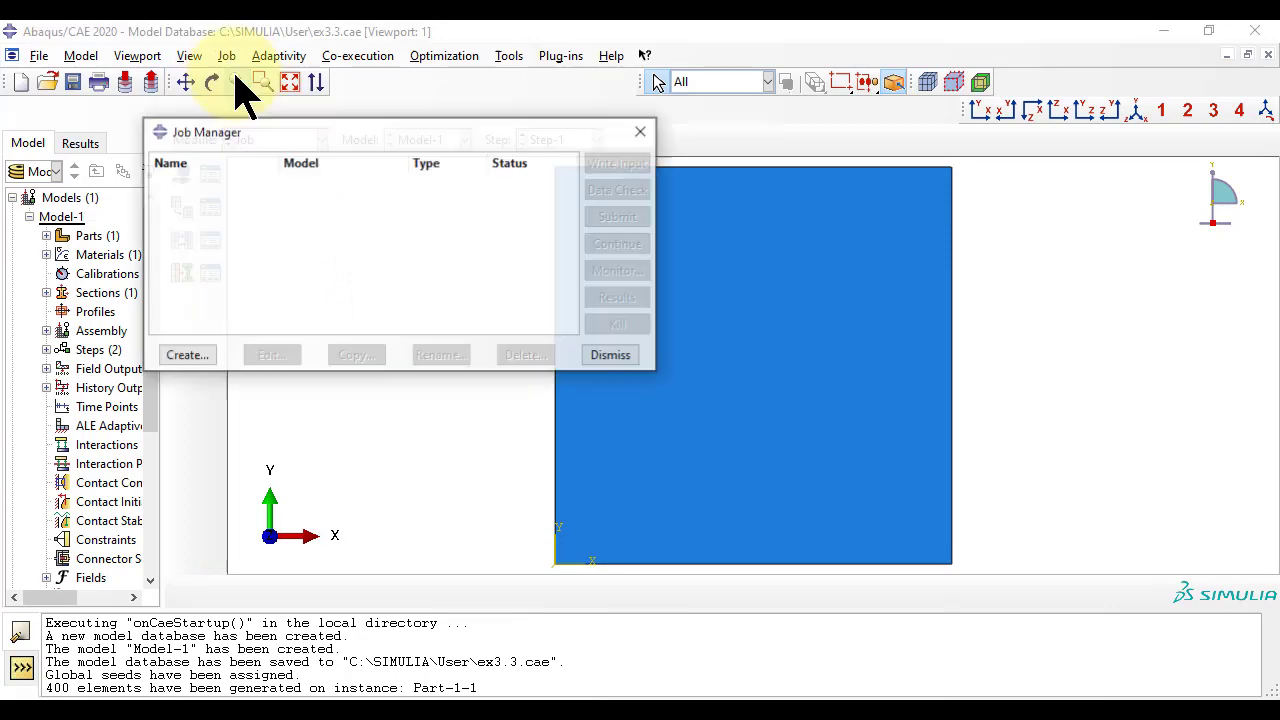
pyautogui.click(186, 356)
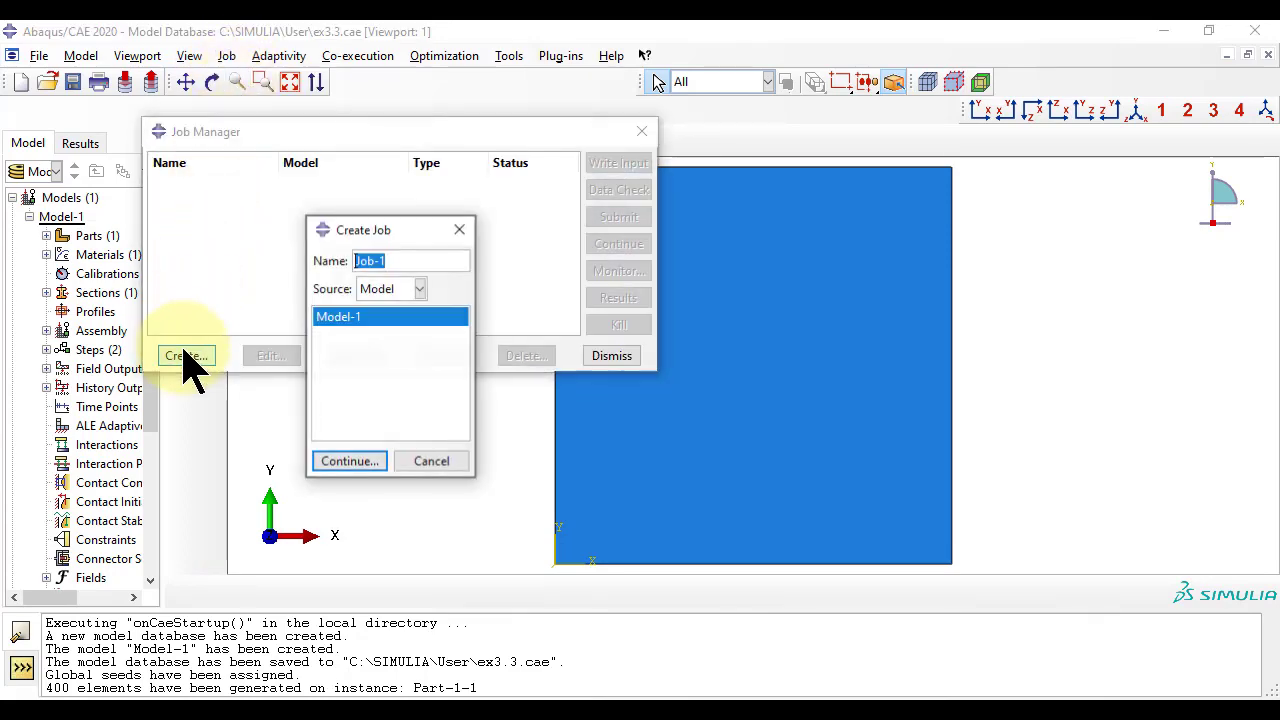
pyautogui.click(372, 262)
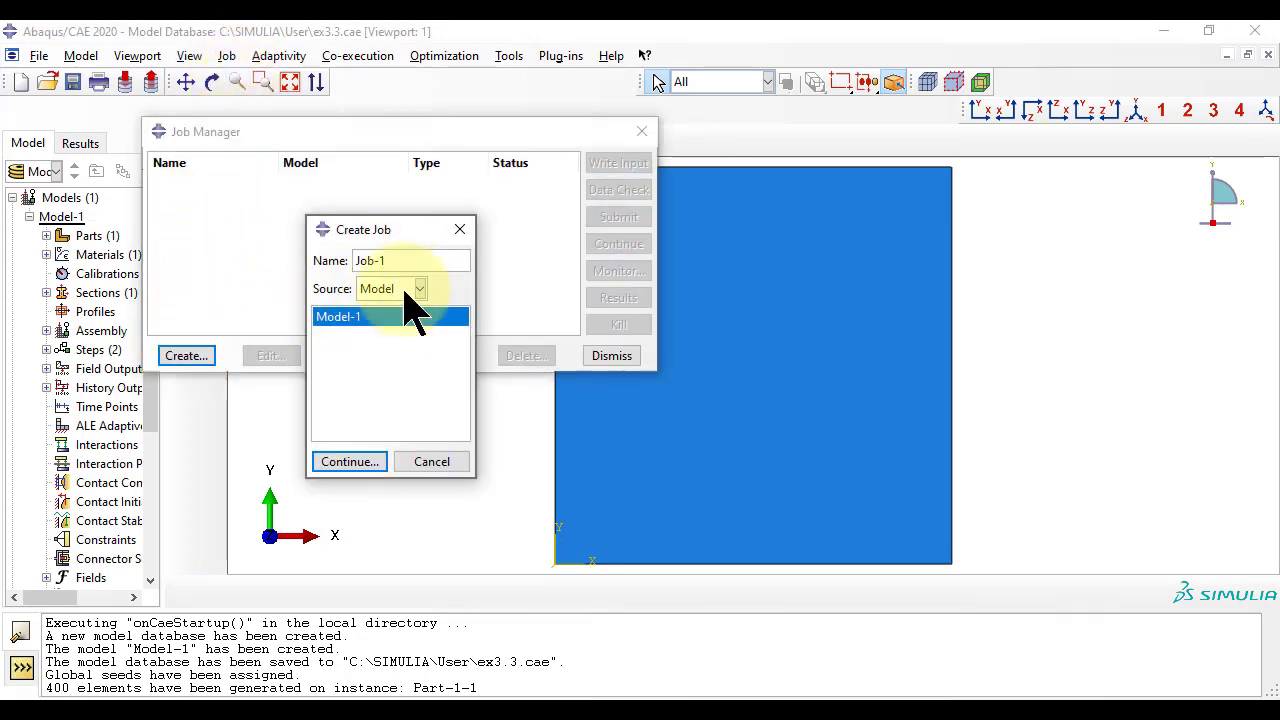
pyautogui.click(345, 461)
pyautogui.click(256, 569)
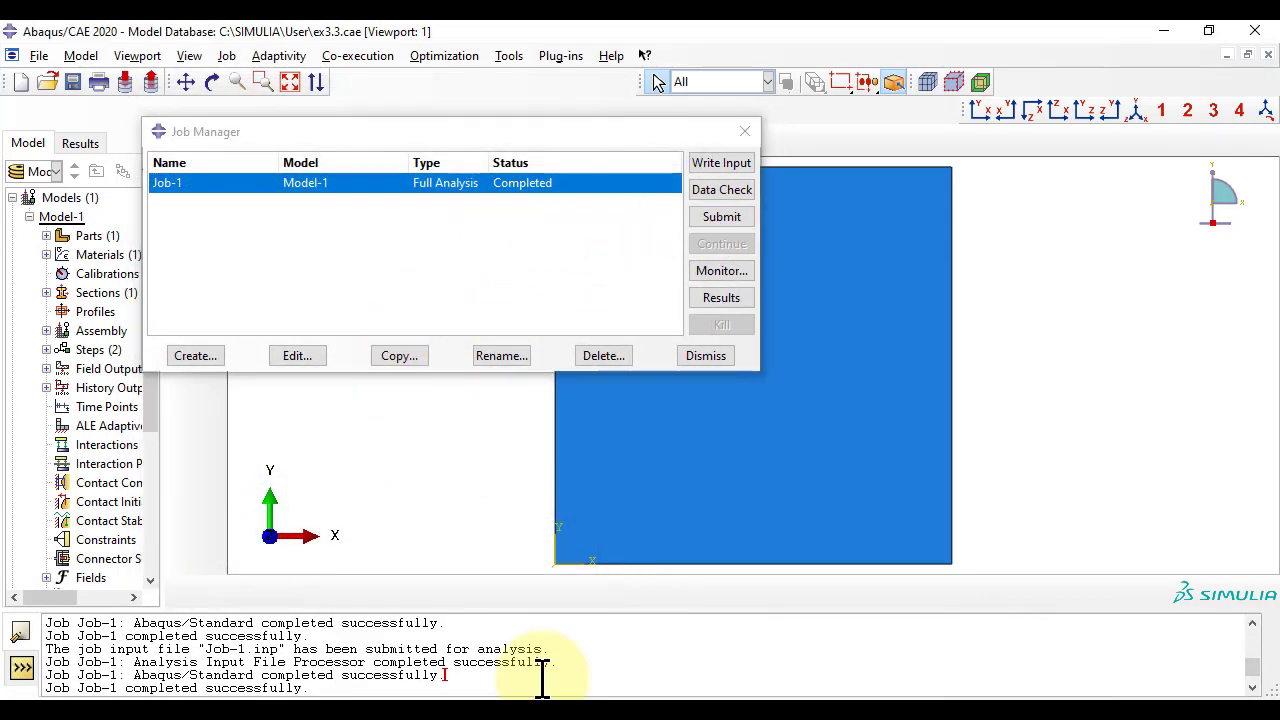
pyautogui.click(543, 677)
# Step: Open the Job-1 results in front view and plot contours on the deformed shape
pyautogui.click(703, 297)
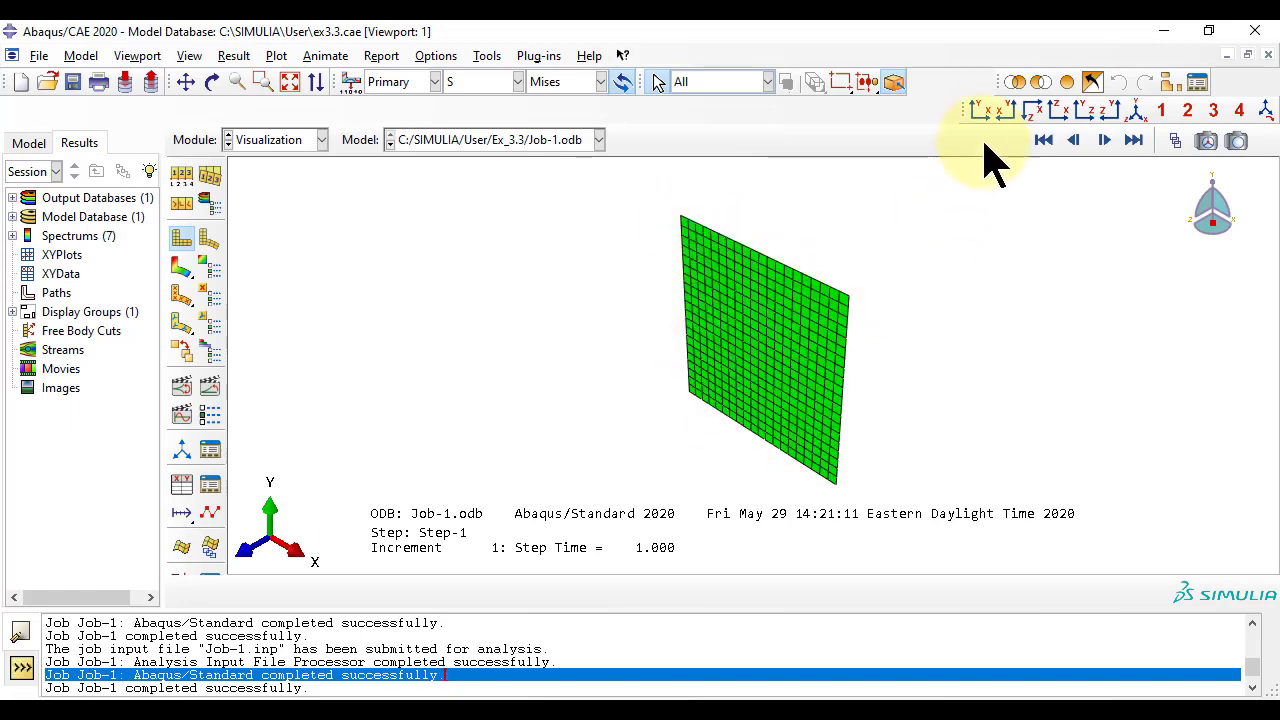
pyautogui.click(983, 112)
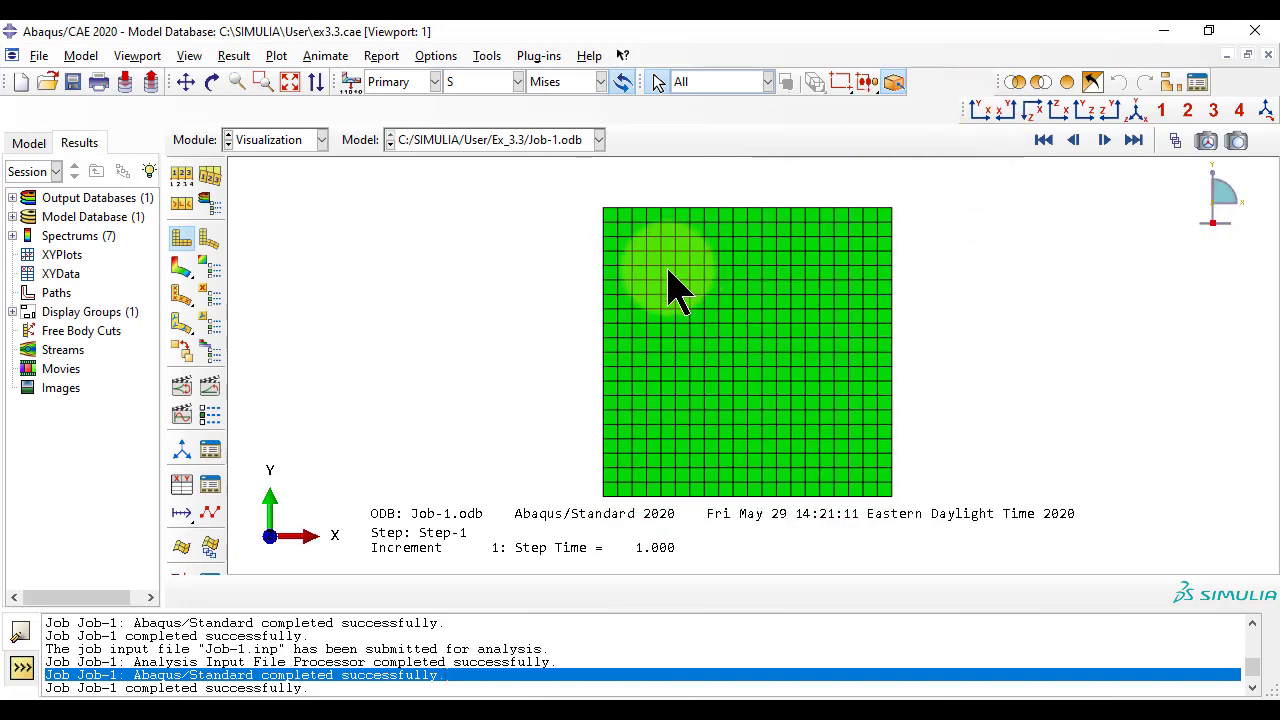
pyautogui.click(276, 56)
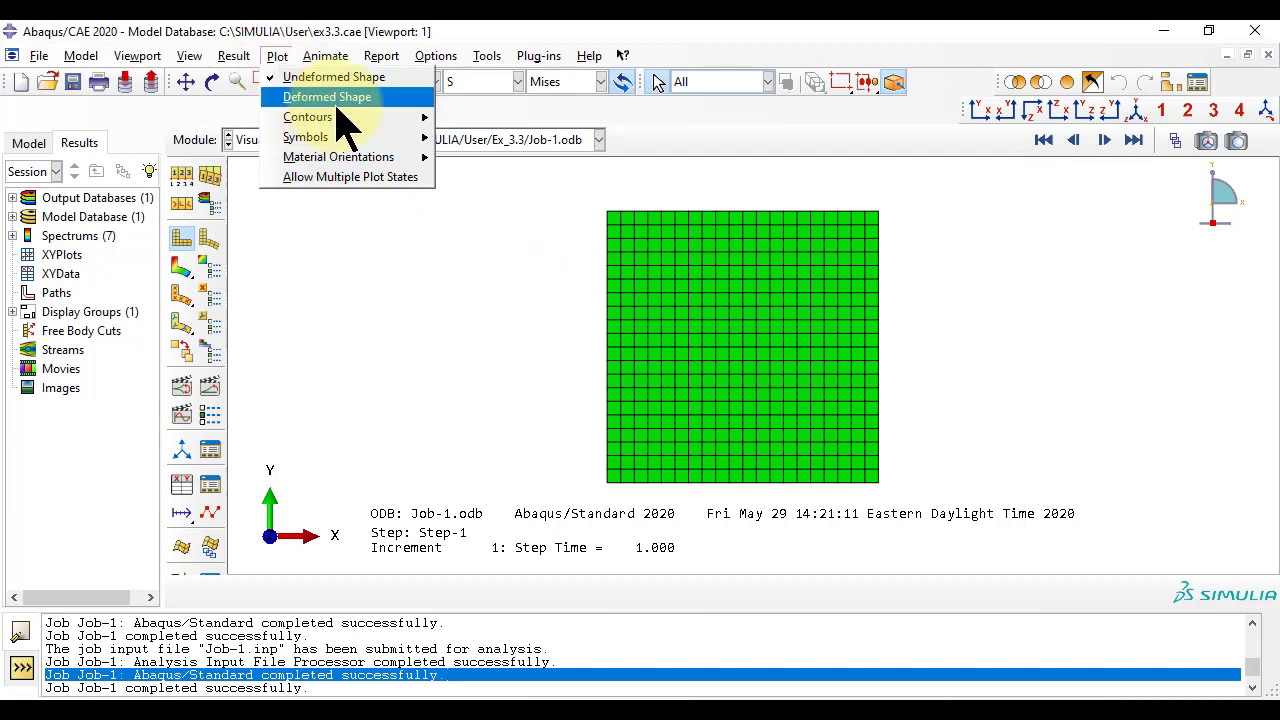
pyautogui.moveTo(350, 118)
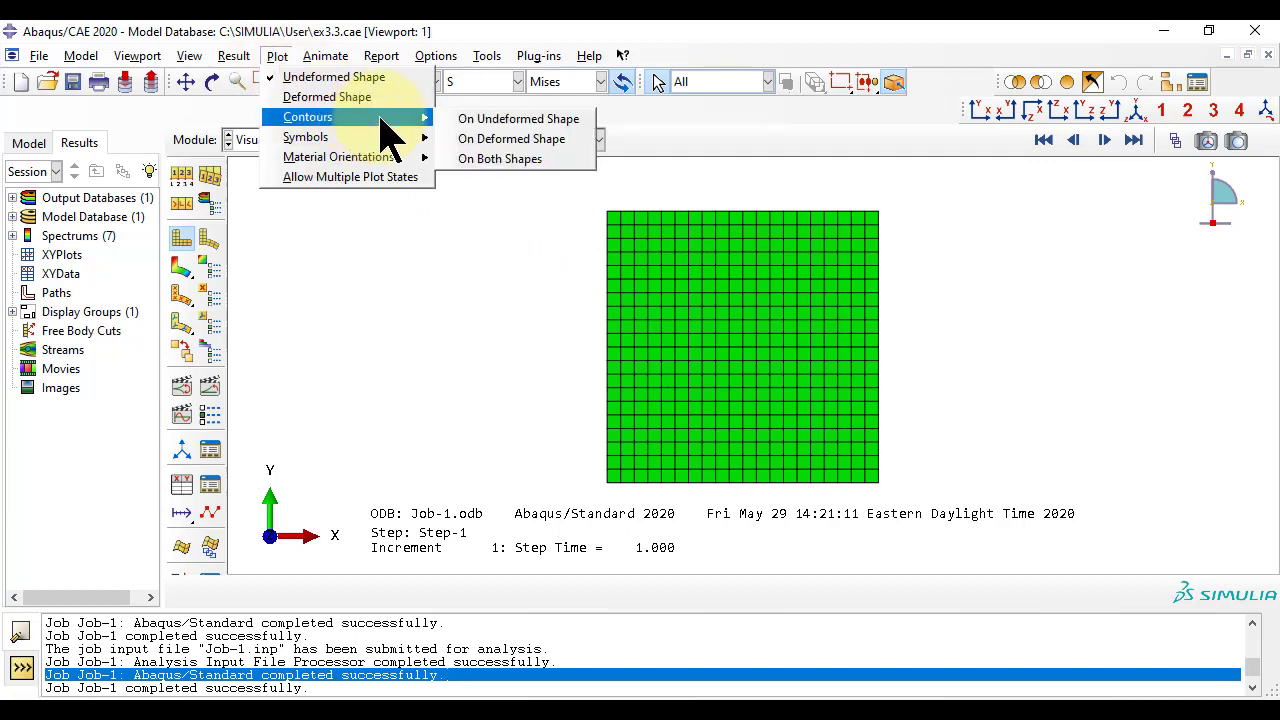
pyautogui.click(512, 140)
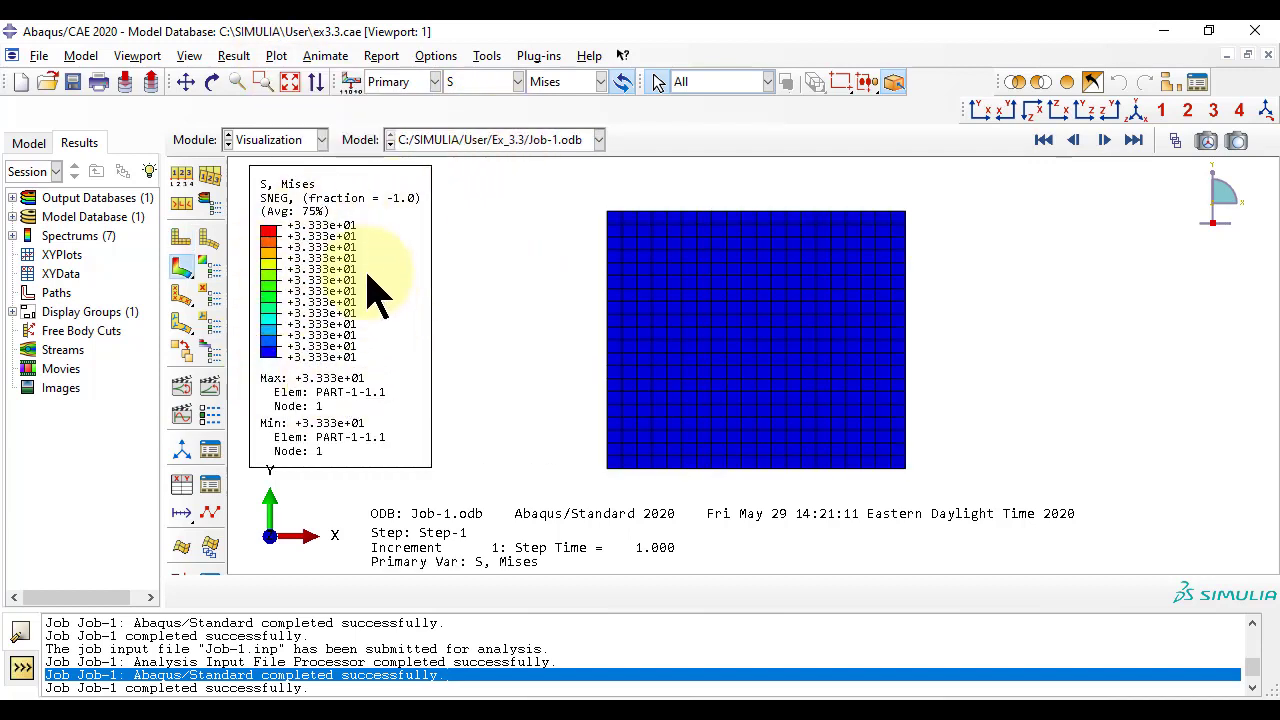
# Step: Set the plotted field output to displacement U, component U1
pyautogui.click(250, 56)
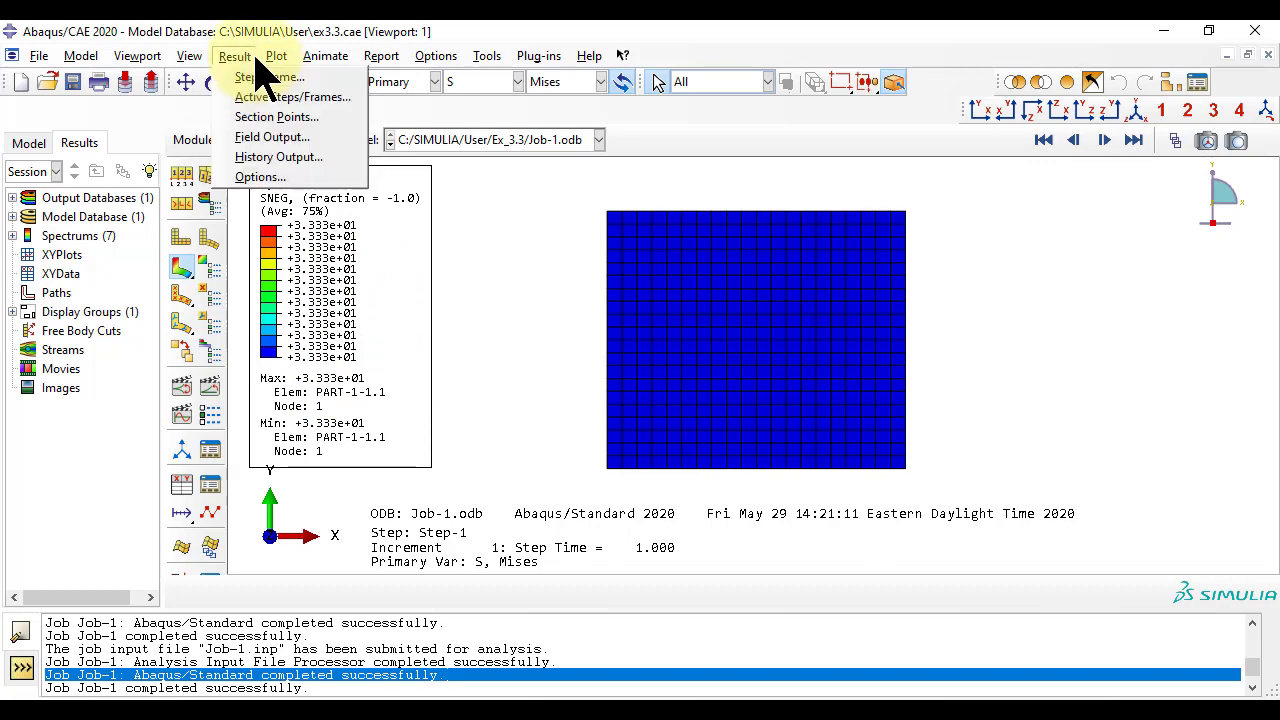
pyautogui.click(268, 135)
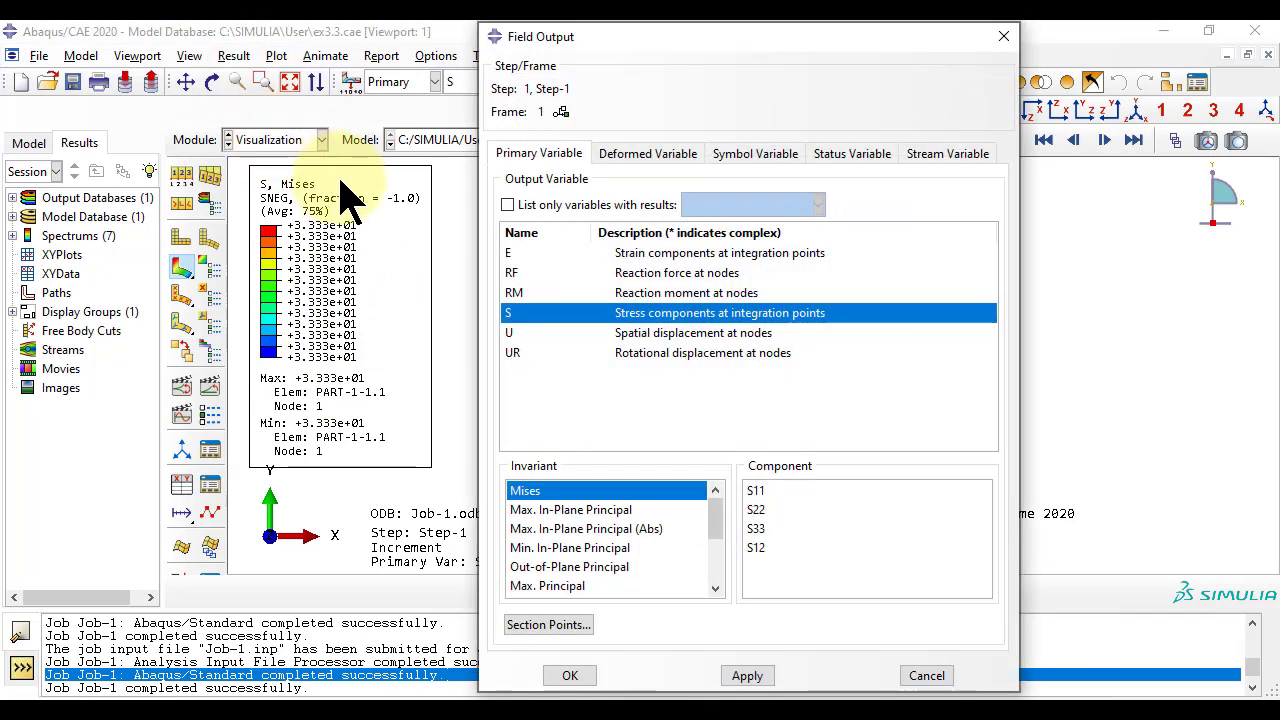
pyautogui.click(655, 334)
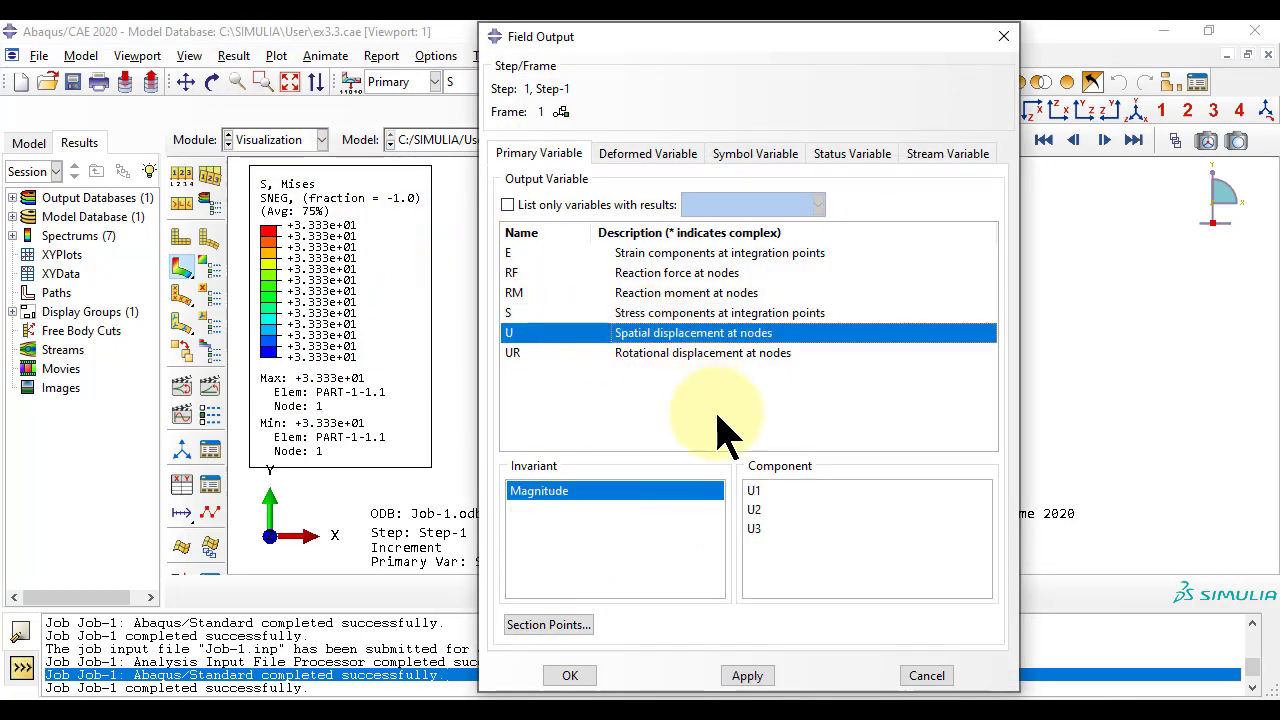
pyautogui.click(762, 491)
pyautogui.click(747, 676)
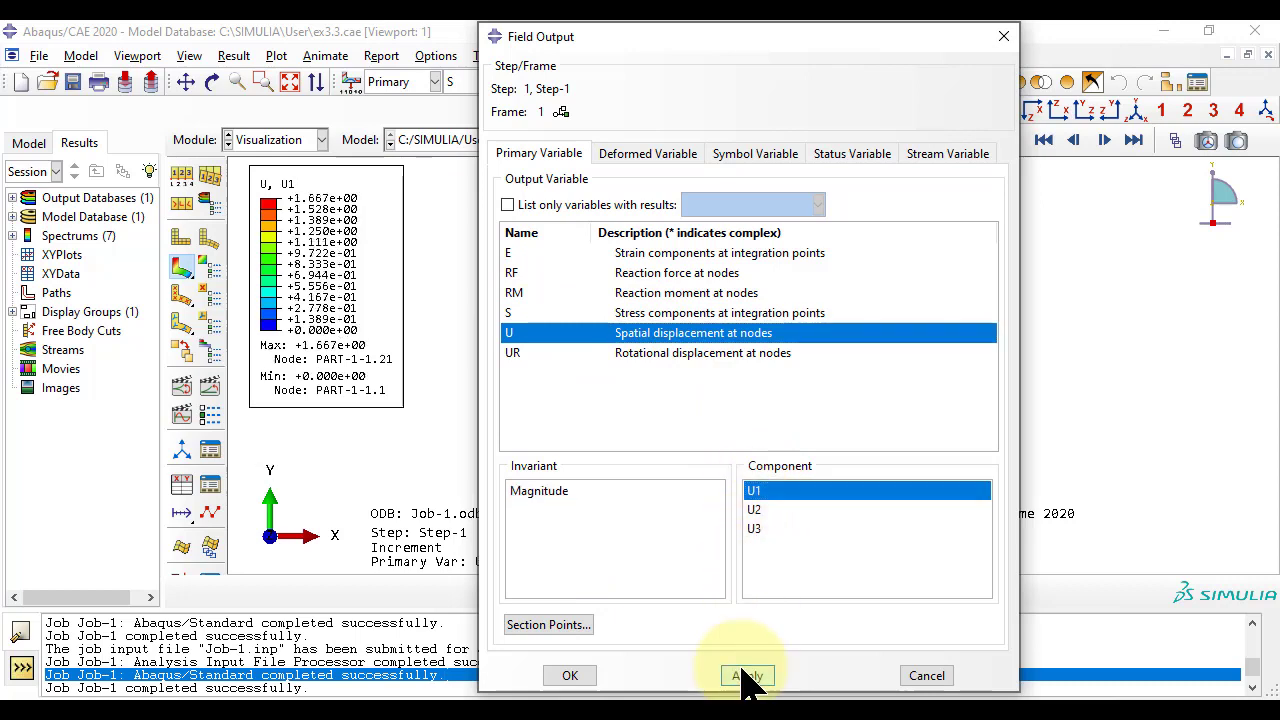
pyautogui.click(568, 676)
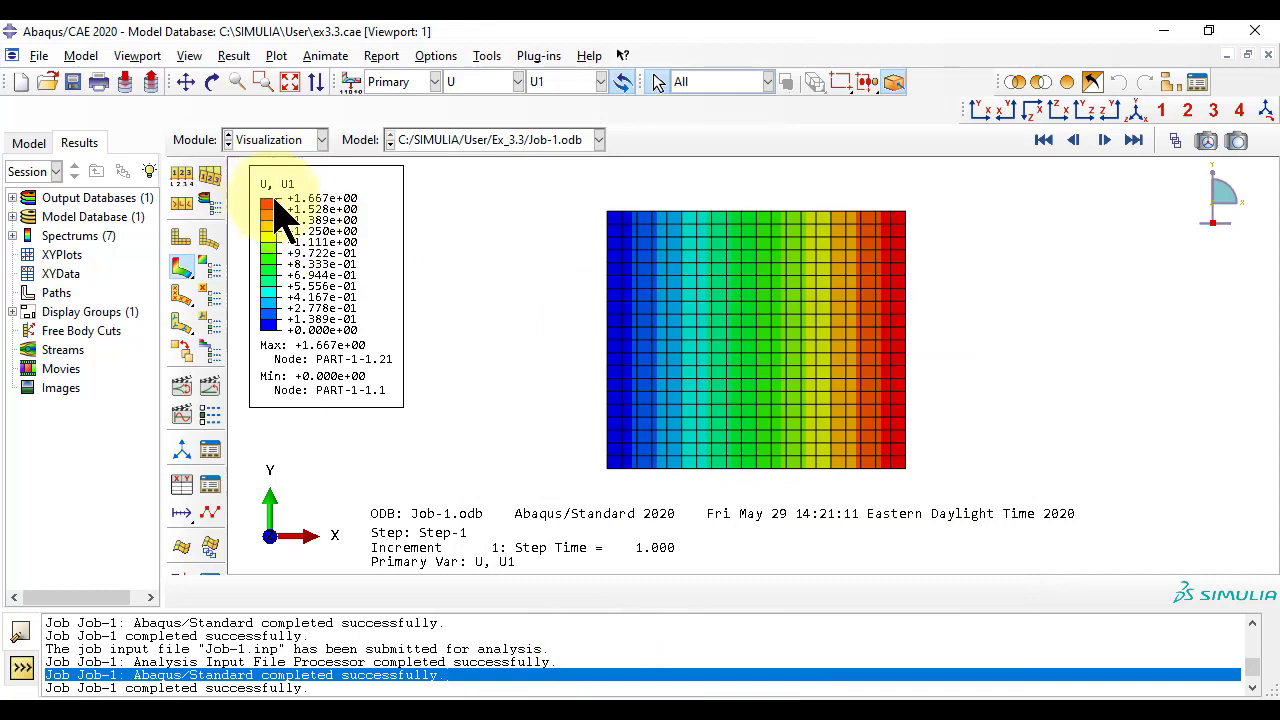